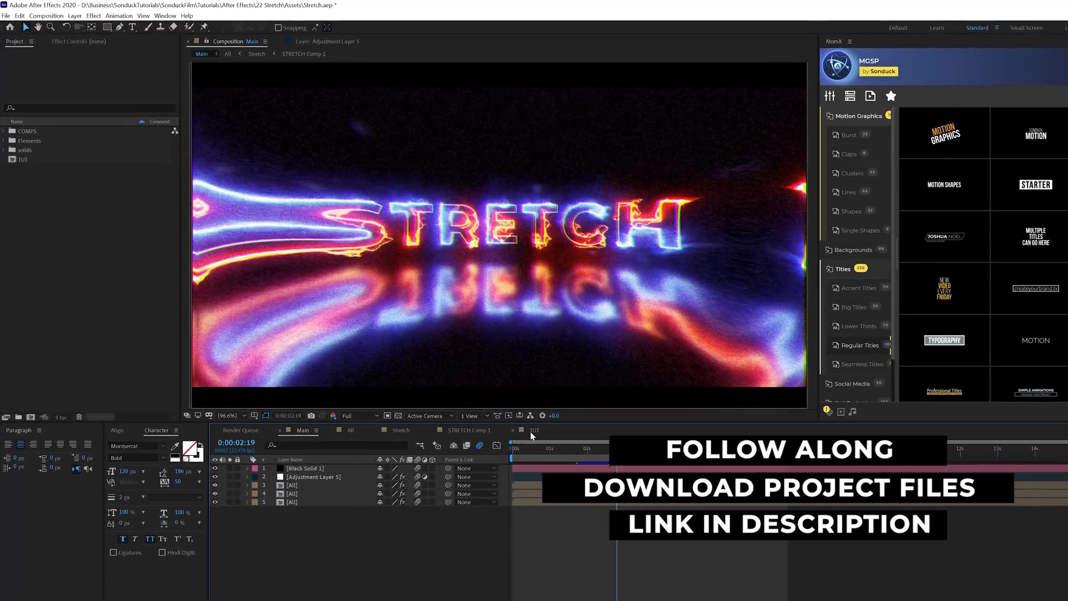
Switch to the TUT composition, fit it in the viewer and select the STRETCH text layer.
left_click(478, 386)
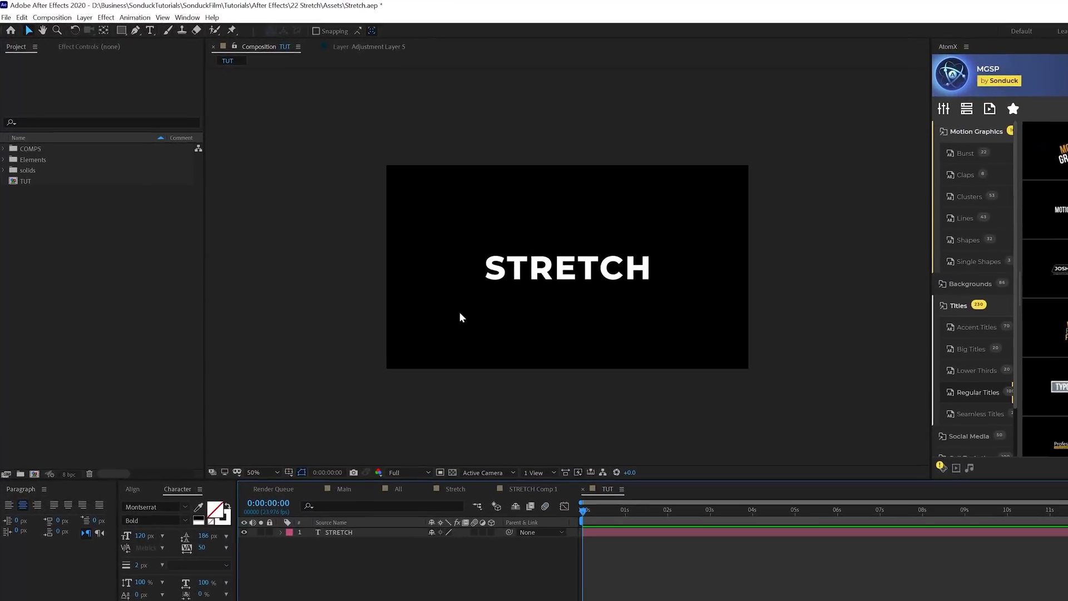
left_click(267, 486)
left_click(264, 500)
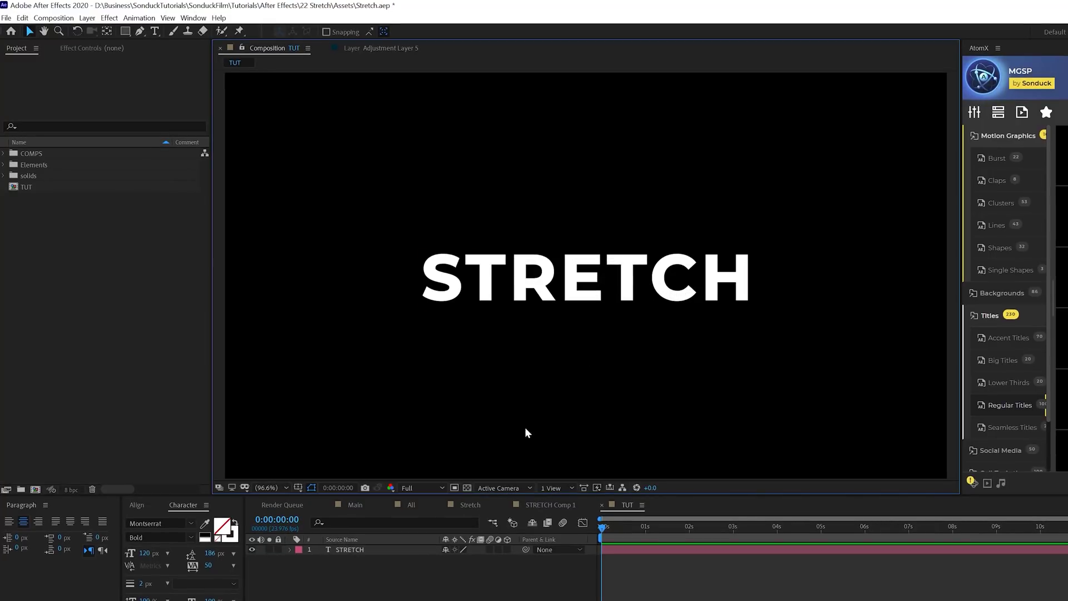
left_click(359, 549)
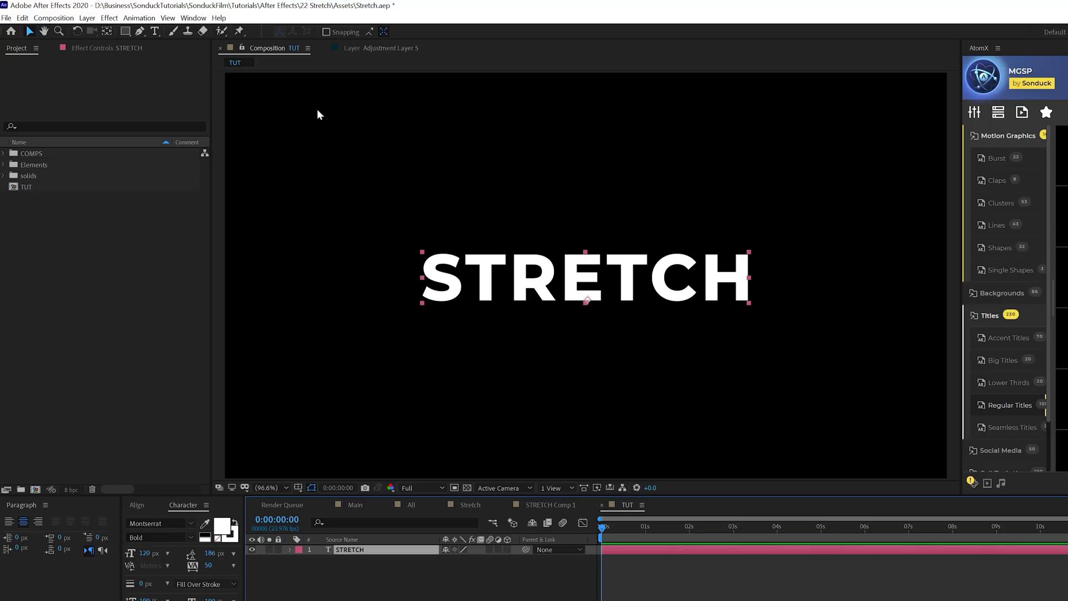
left_click(109, 18)
mouse_move(142, 395)
left_click(295, 395)
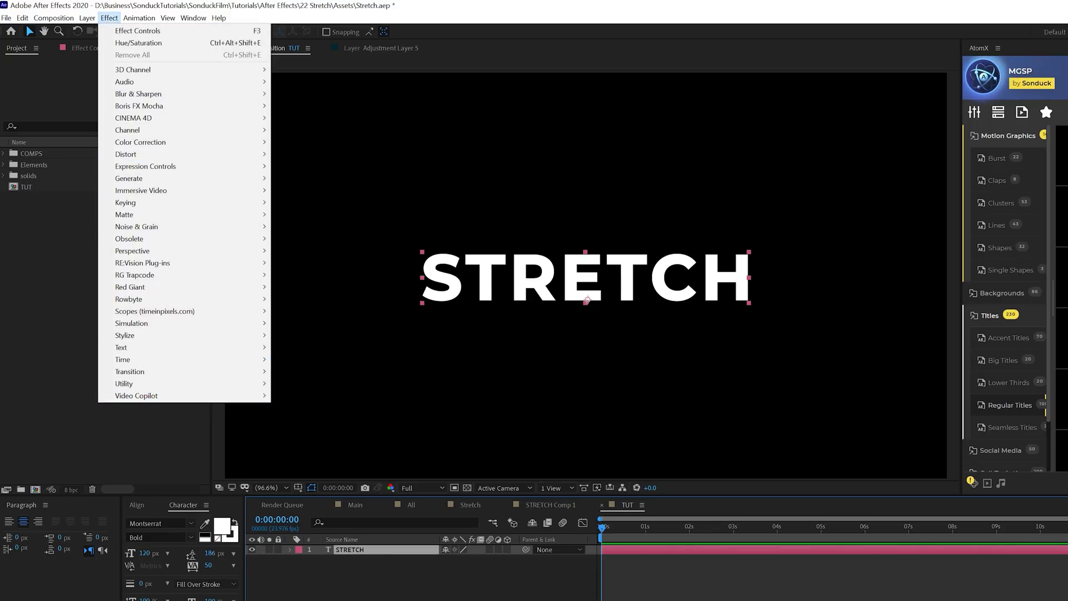
Add a new full-frame solid named Saber above the STRETCH text.
left_click(87, 18)
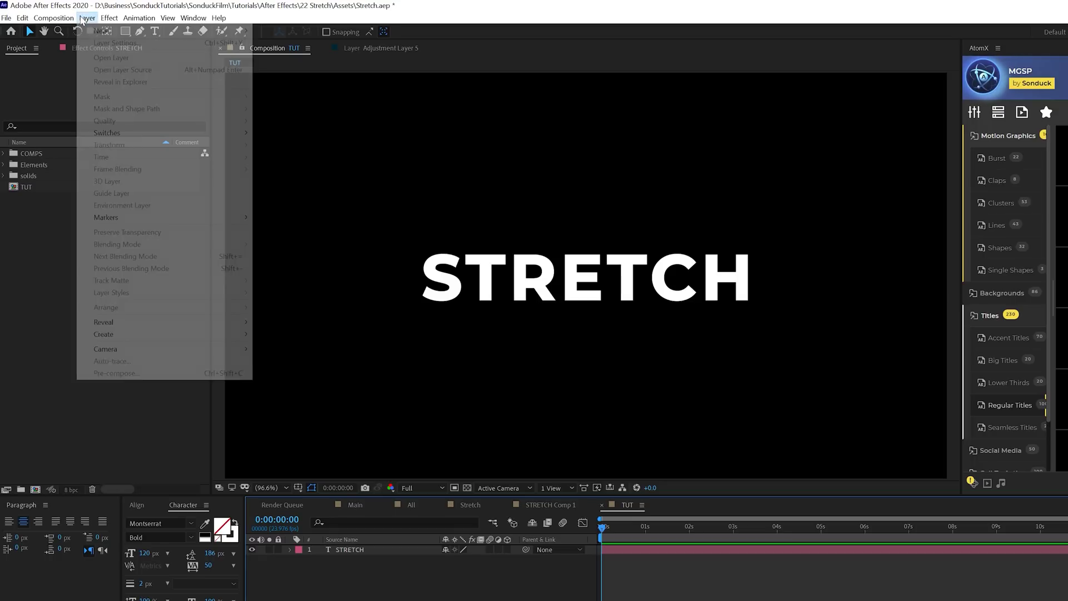
mouse_move(144, 30)
left_click(320, 43)
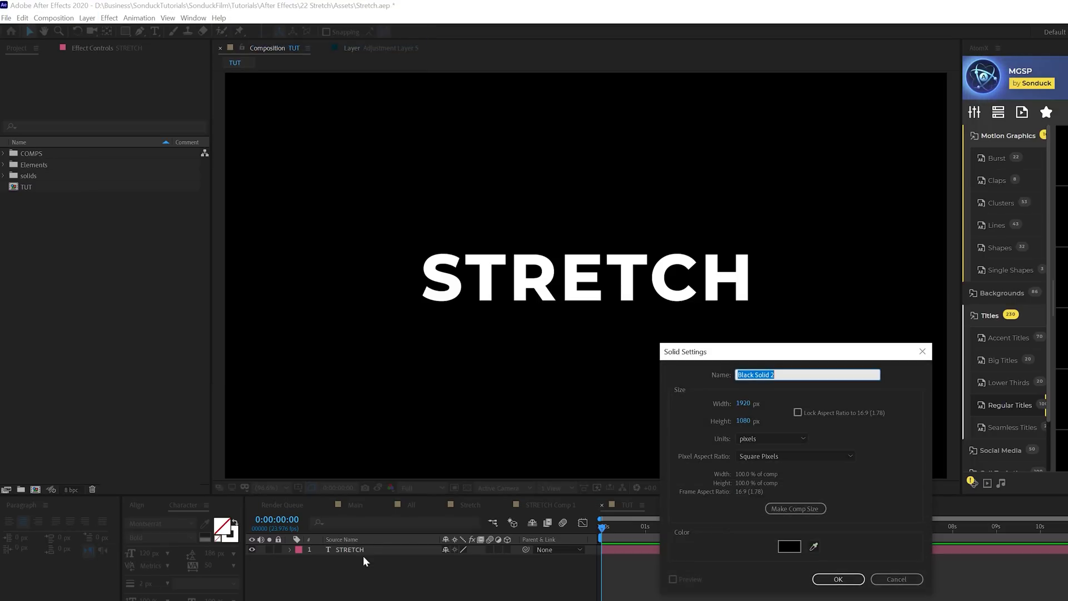
type("Saber")
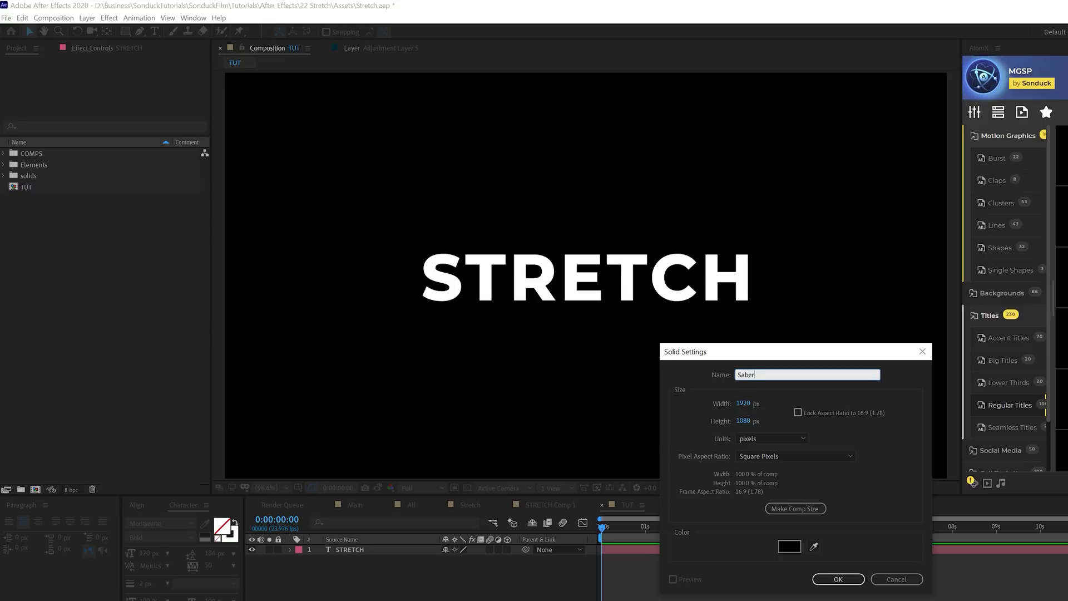
key("Return")
left_click(109, 18)
Apply Saber to the solid with Core Type set to Text Layer tracing STRETCH.
mouse_move(223, 395)
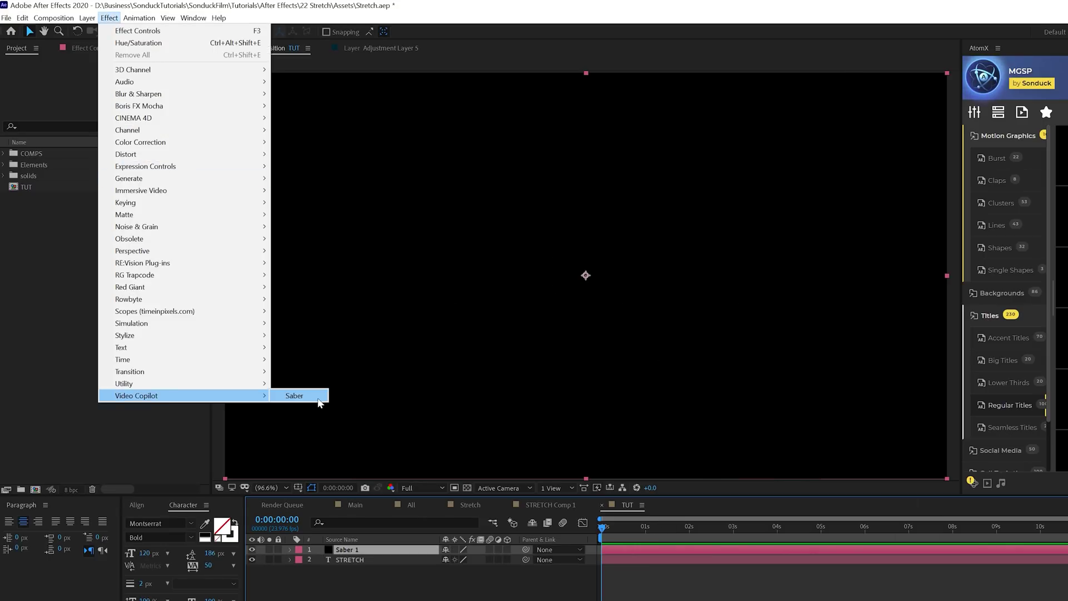
left_click(295, 395)
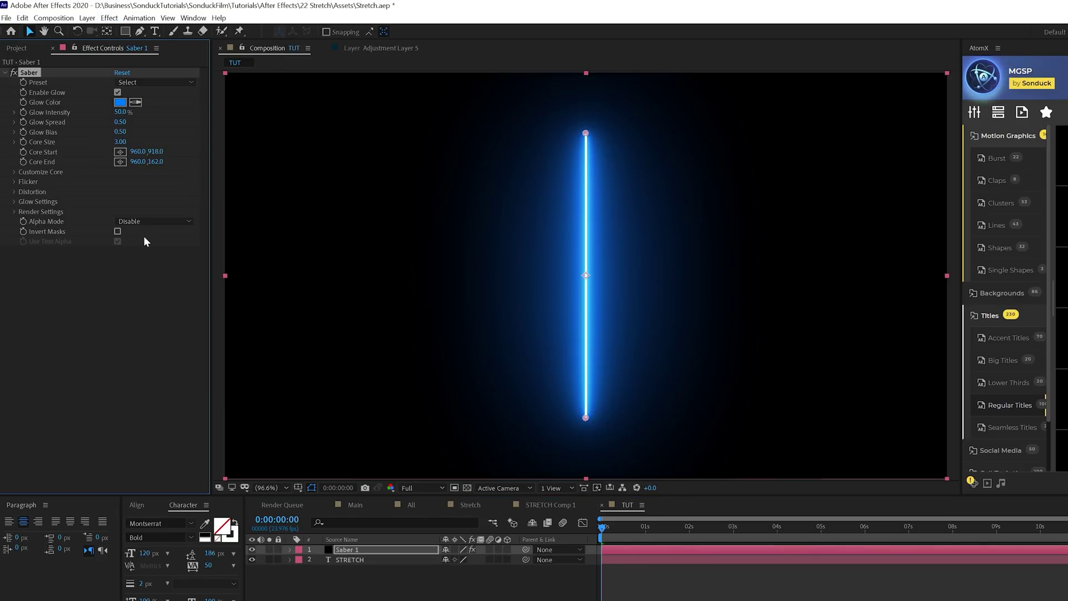
left_click(14, 172)
left_click(167, 181)
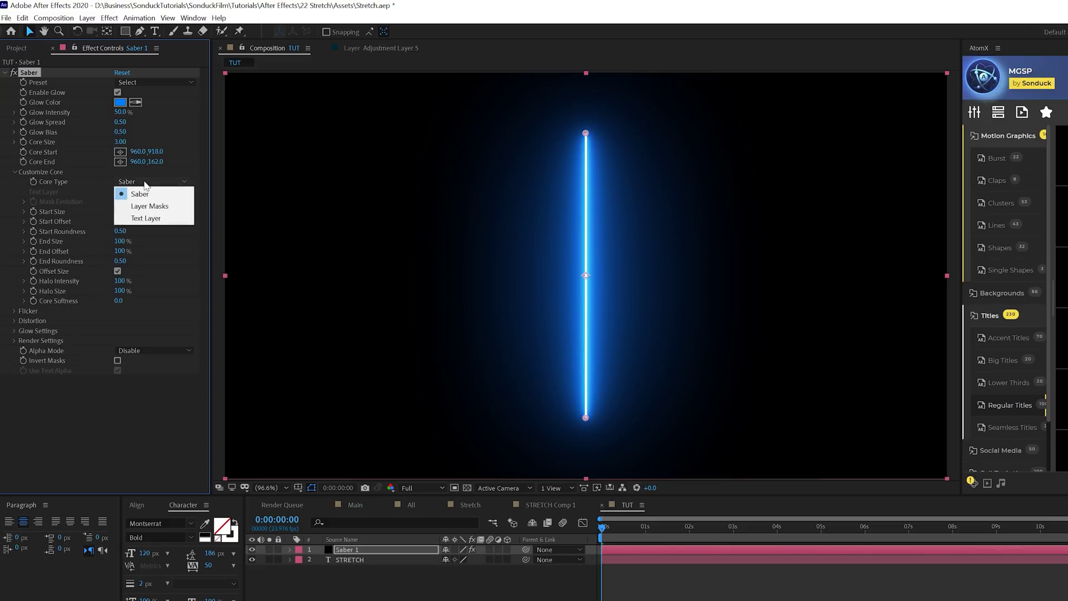
left_click(144, 218)
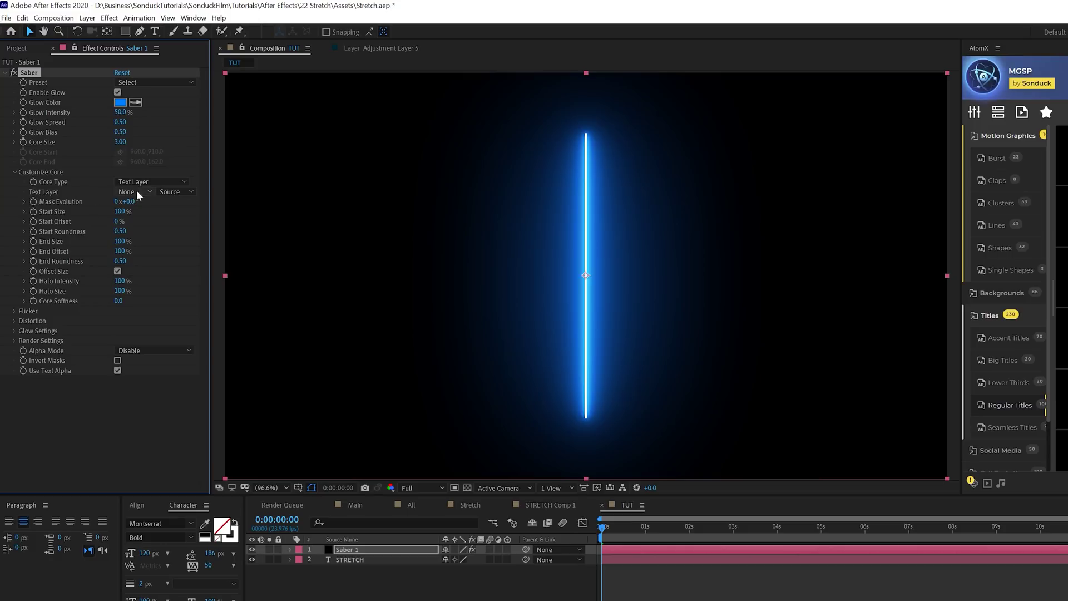
left_click(136, 192)
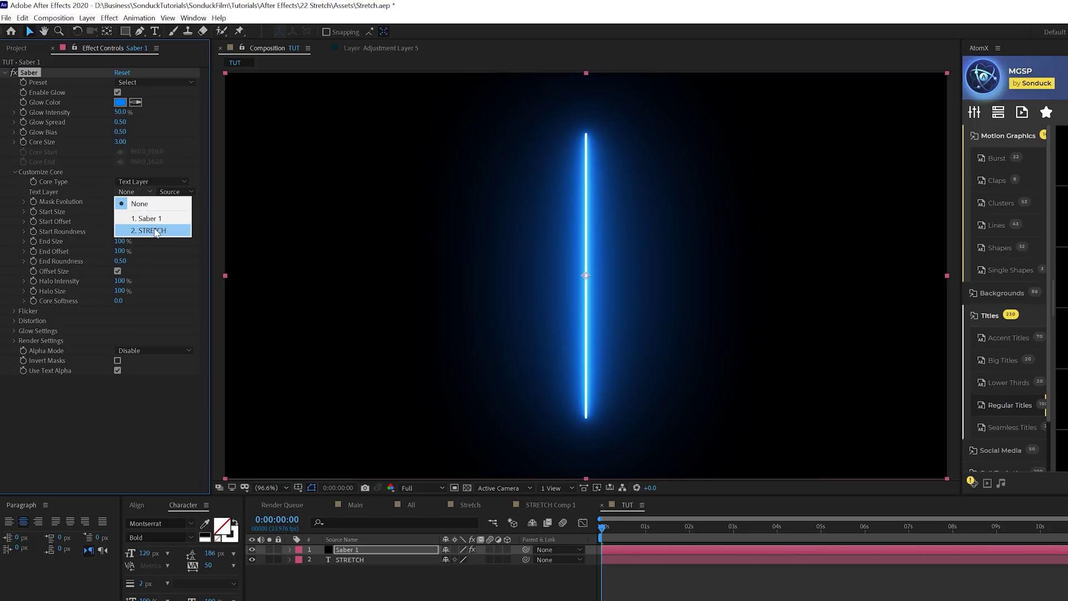
left_click(155, 230)
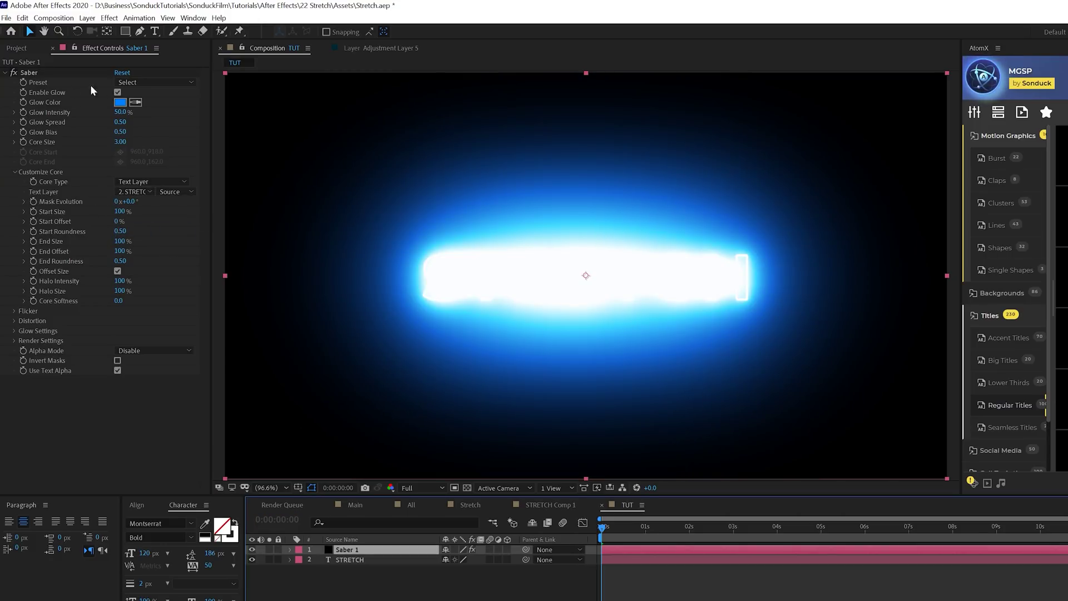
Use the Arc Reactor preset with an orange glow and End Offset of 50%.
left_click(167, 82)
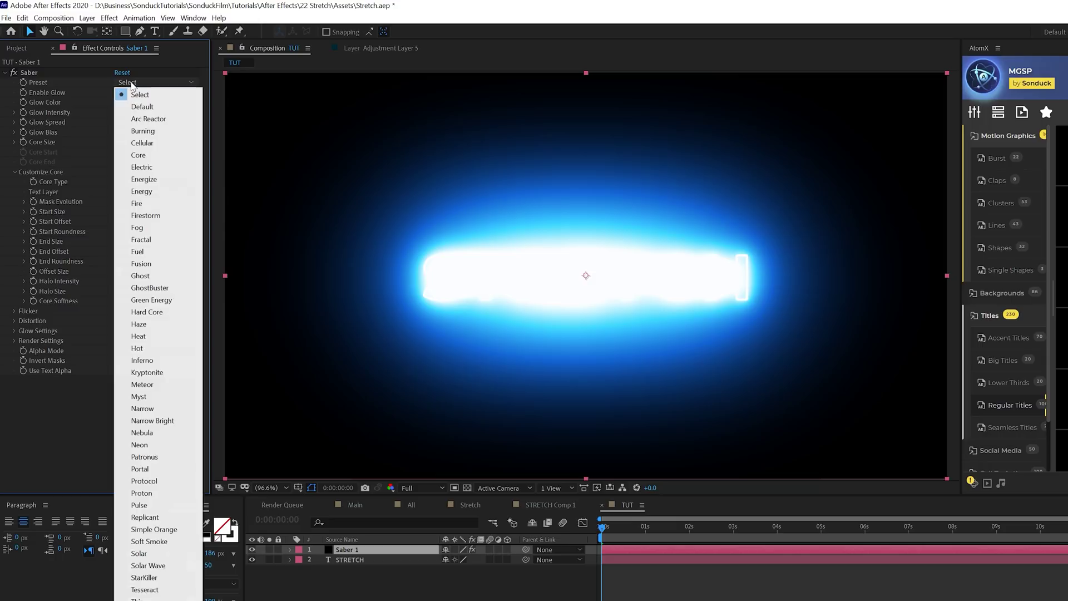
left_click(154, 119)
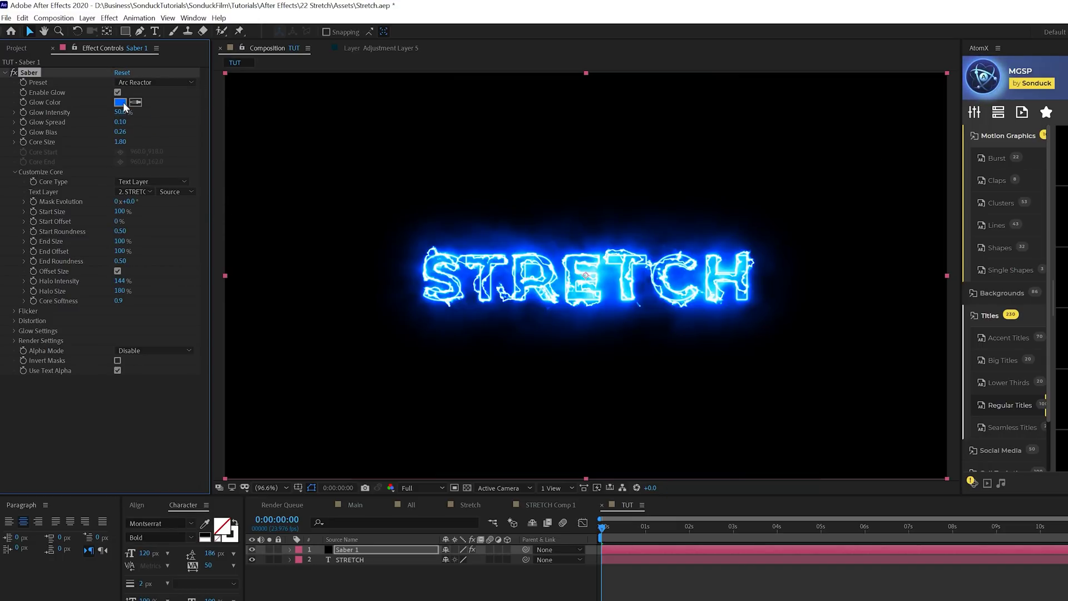
left_click(122, 102)
left_click_drag(806, 381, 804, 463)
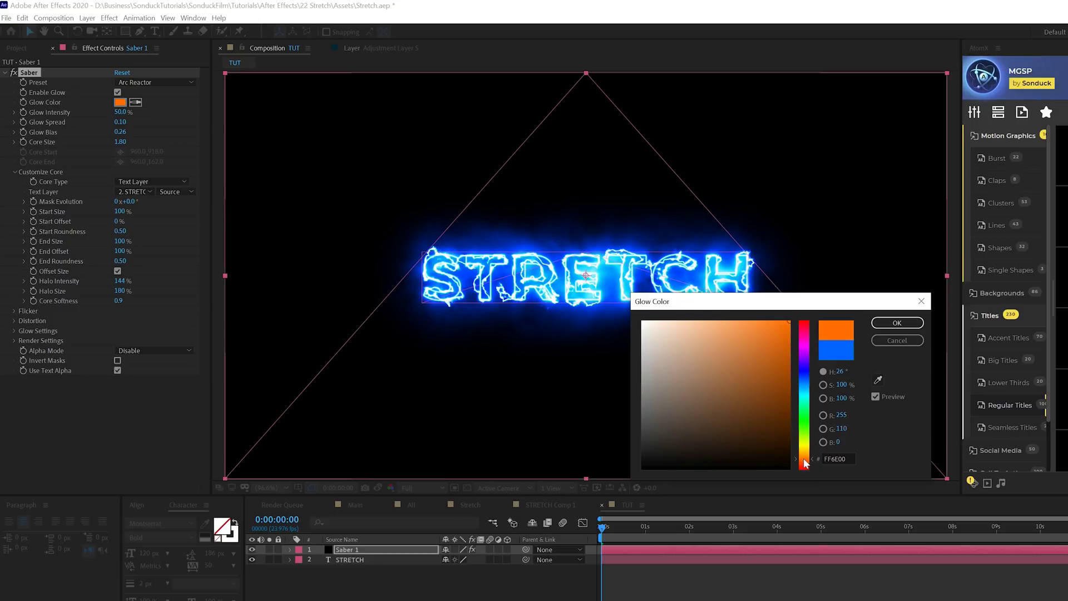
left_click(897, 324)
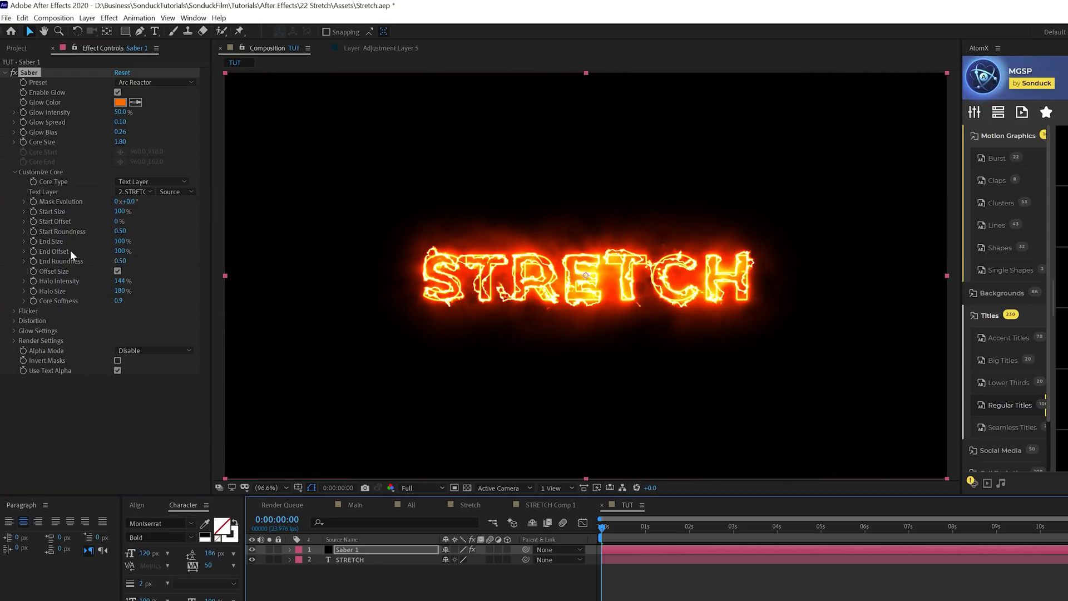
left_click(121, 251)
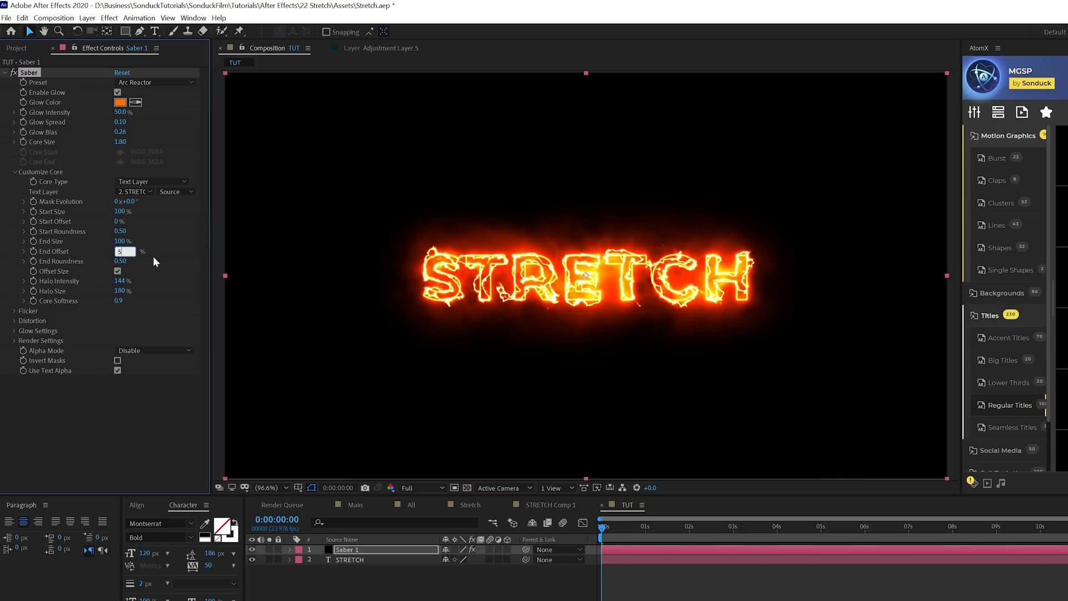
left_click(128, 417)
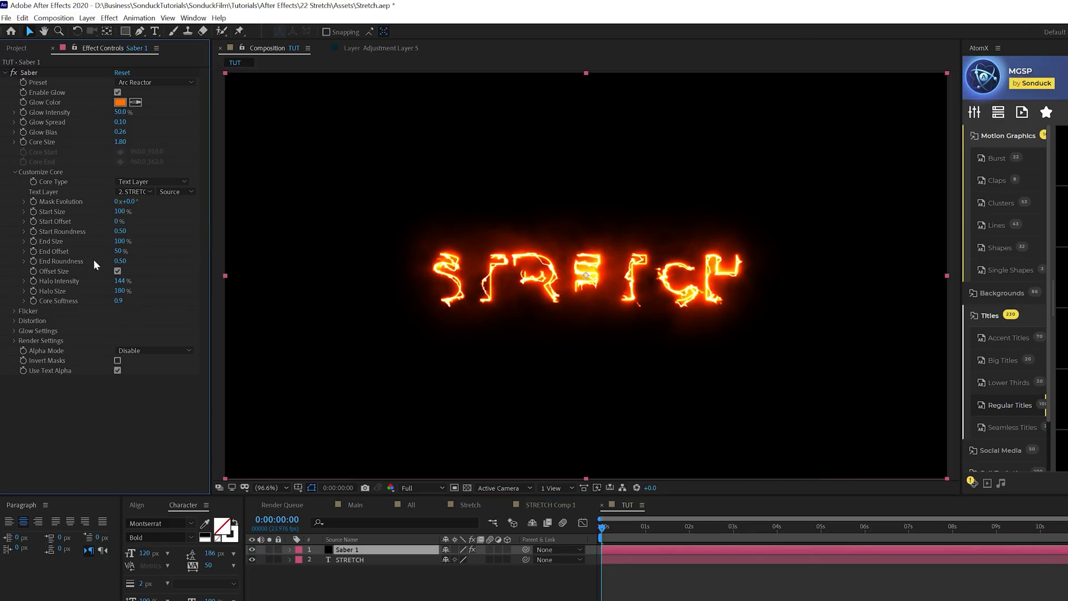
Keyframe Mask Evolution from 0x at the start to 3x at 9 seconds.
left_click(34, 202)
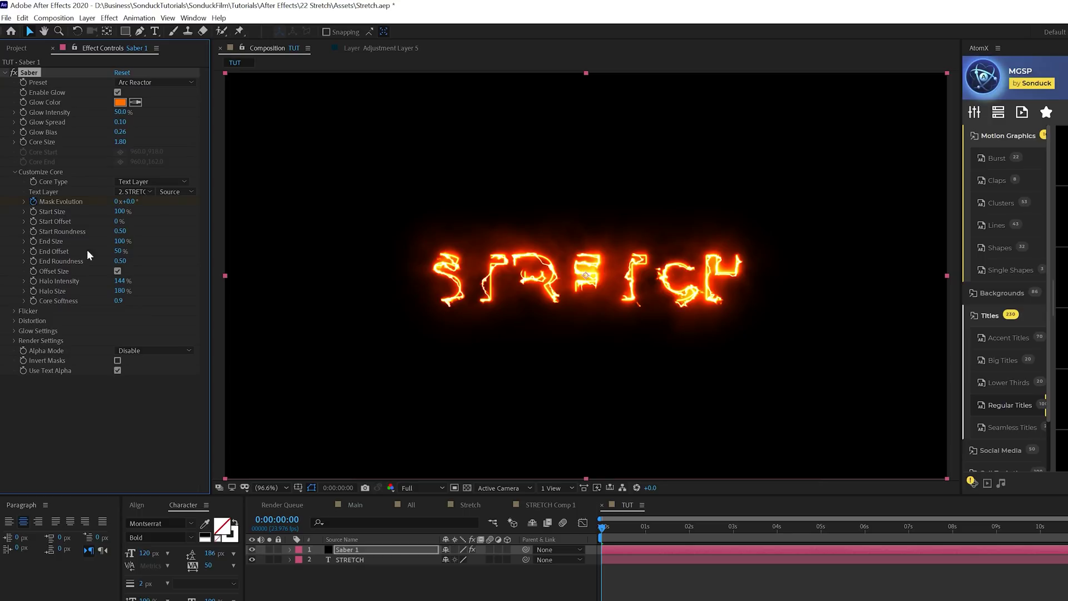
left_click(997, 530)
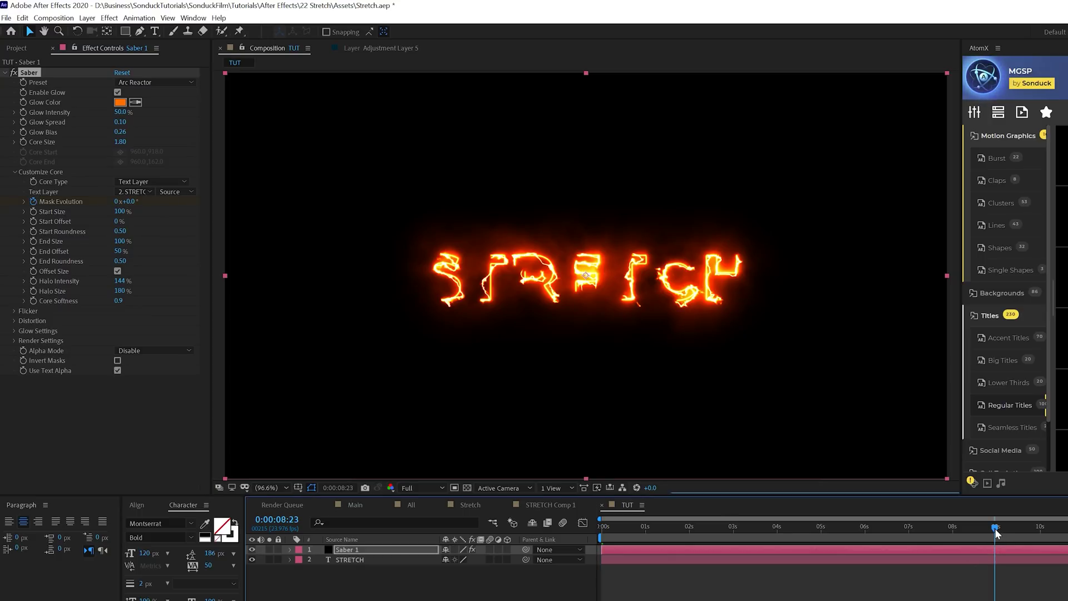
left_click(118, 201)
type("3")
left_click(129, 443)
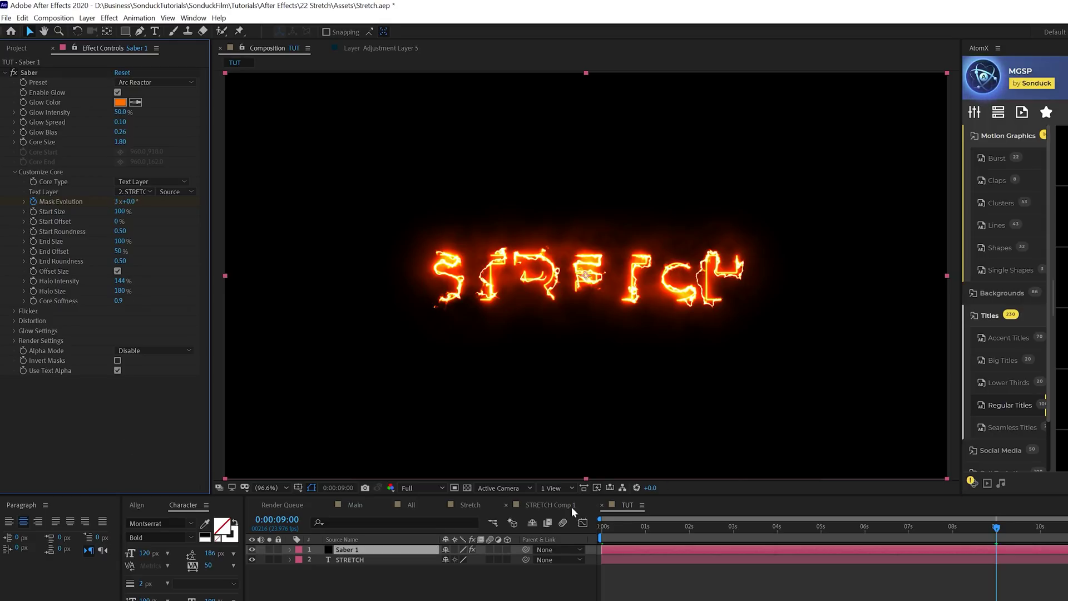
key("Home")
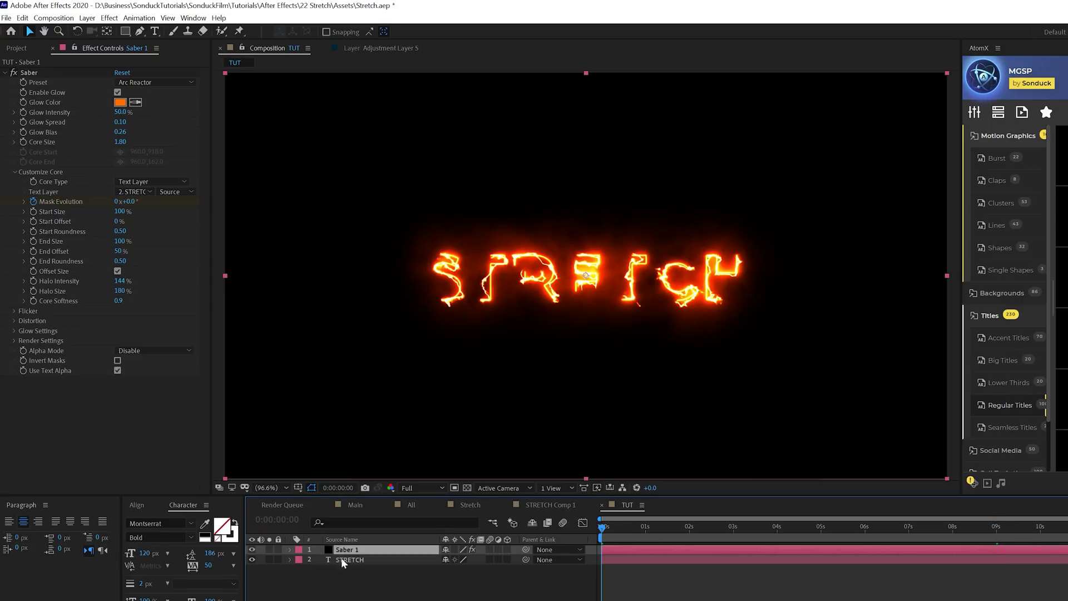
left_click(22, 17)
Duplicate Saber 1 and give the copy the Energy preset with a blue glow.
left_click(46, 165)
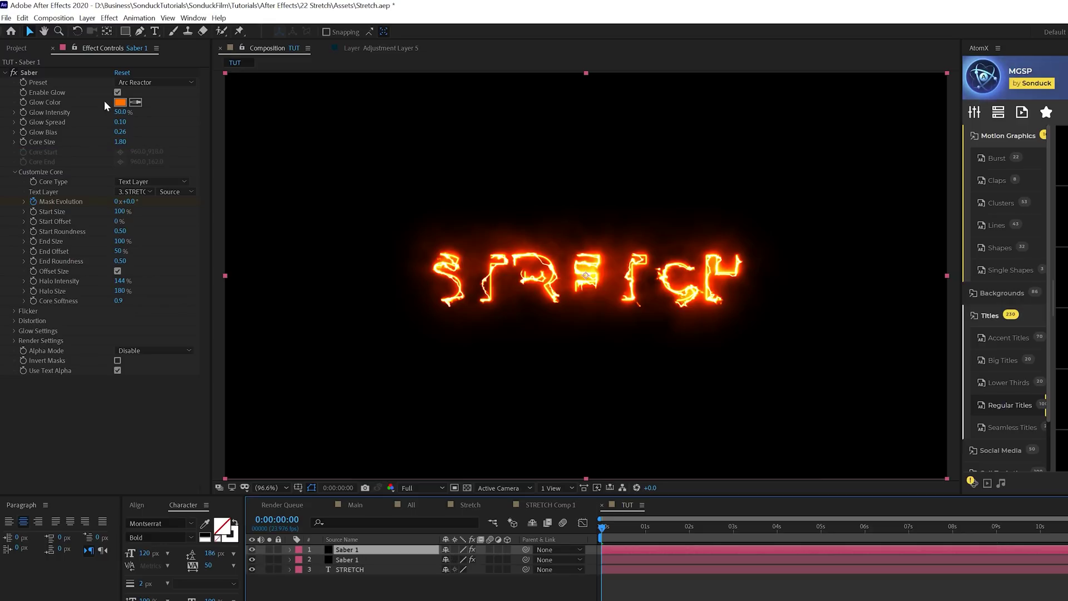
left_click(128, 82)
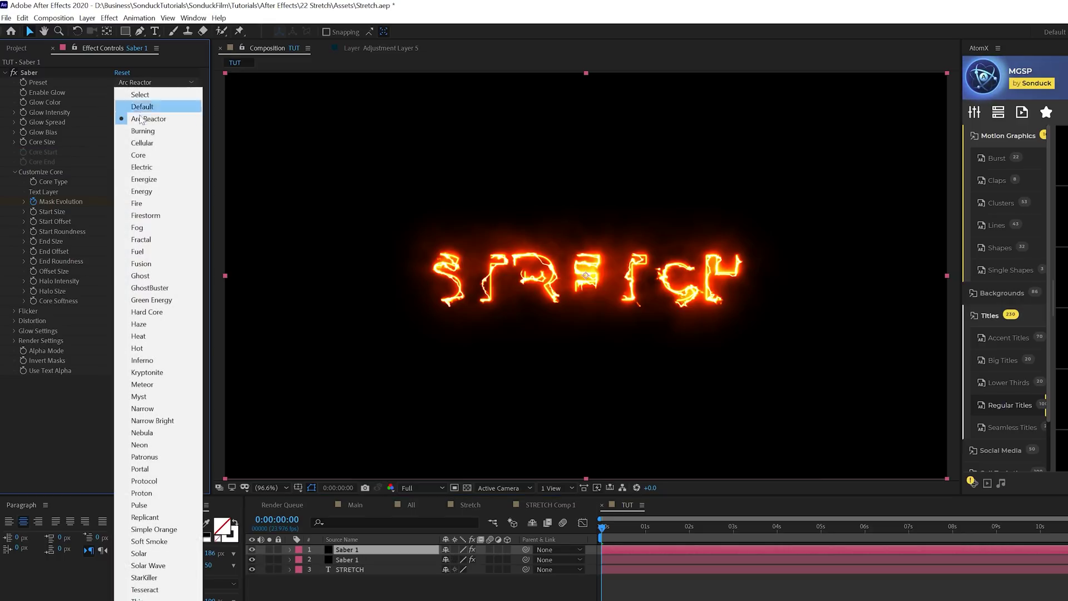
left_click(142, 190)
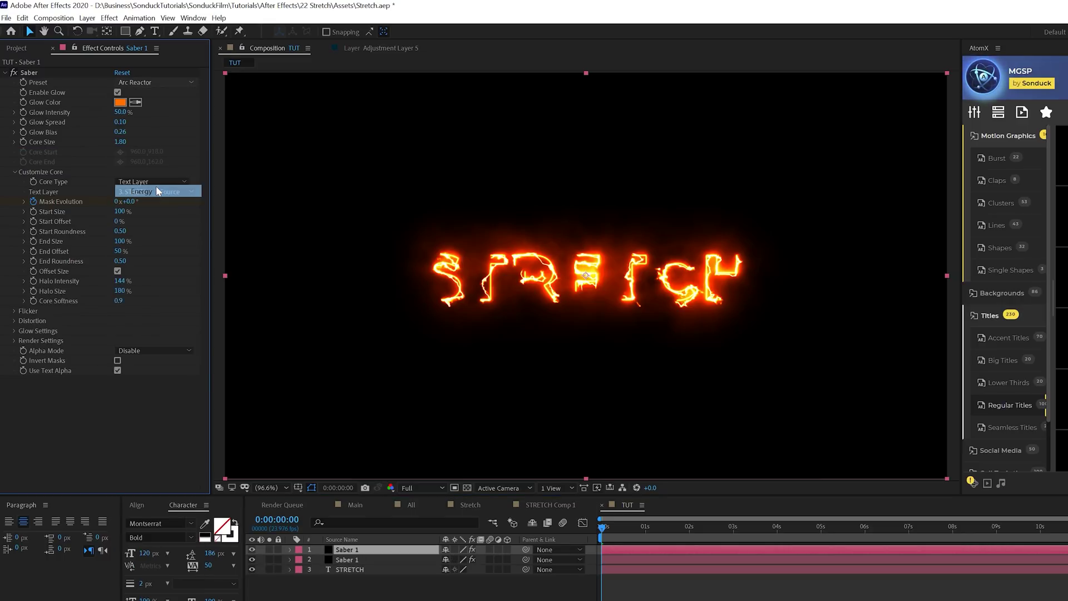
left_click(120, 102)
left_click_drag(804, 385, 803, 379)
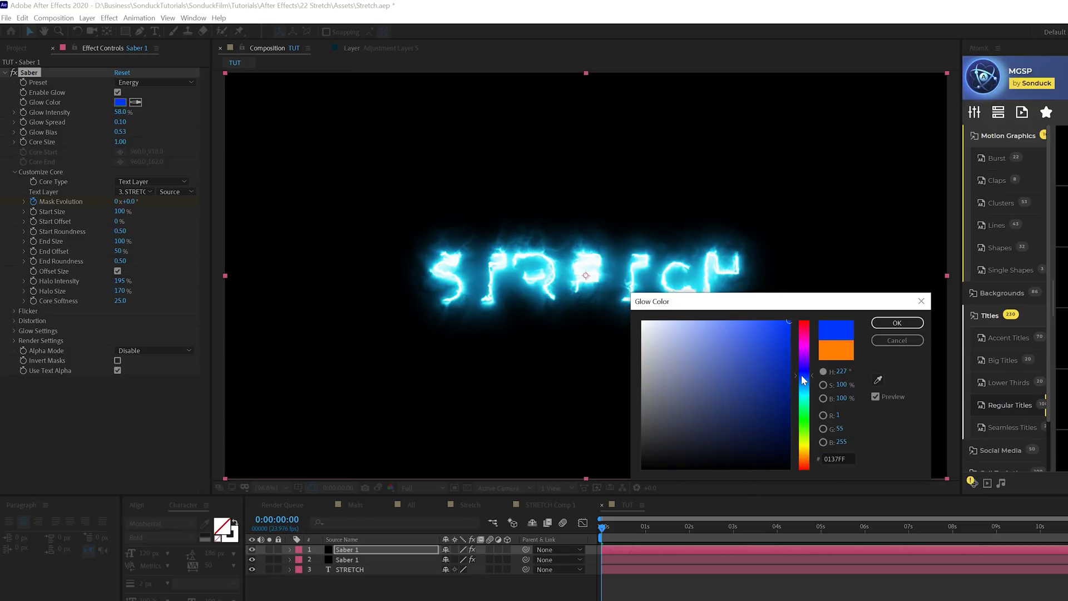
left_click(897, 323)
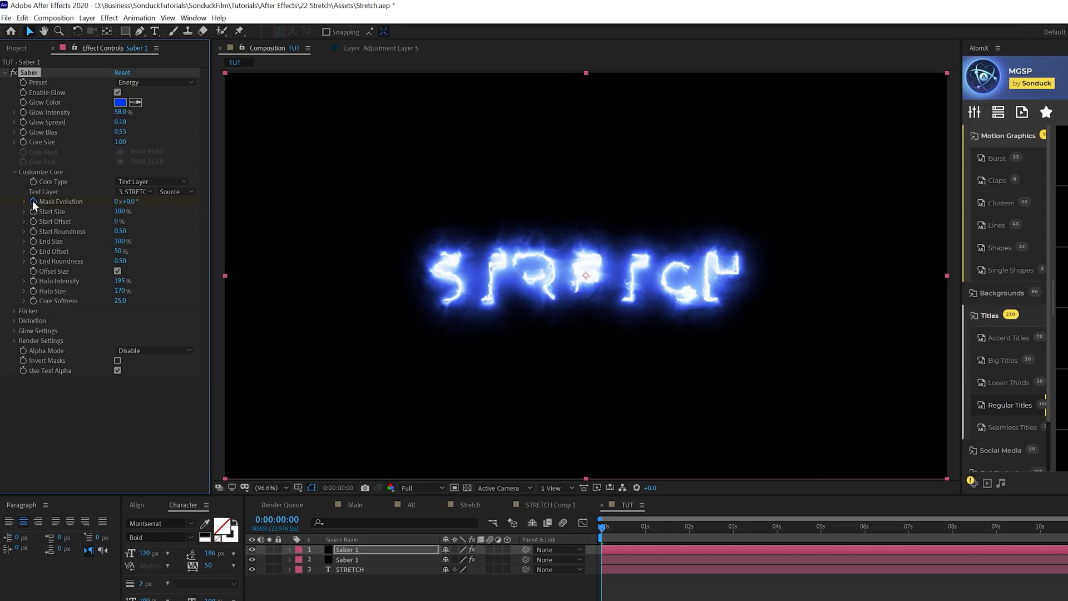
Set the copy's Mask Evolution angle to 180°.
left_click(128, 201)
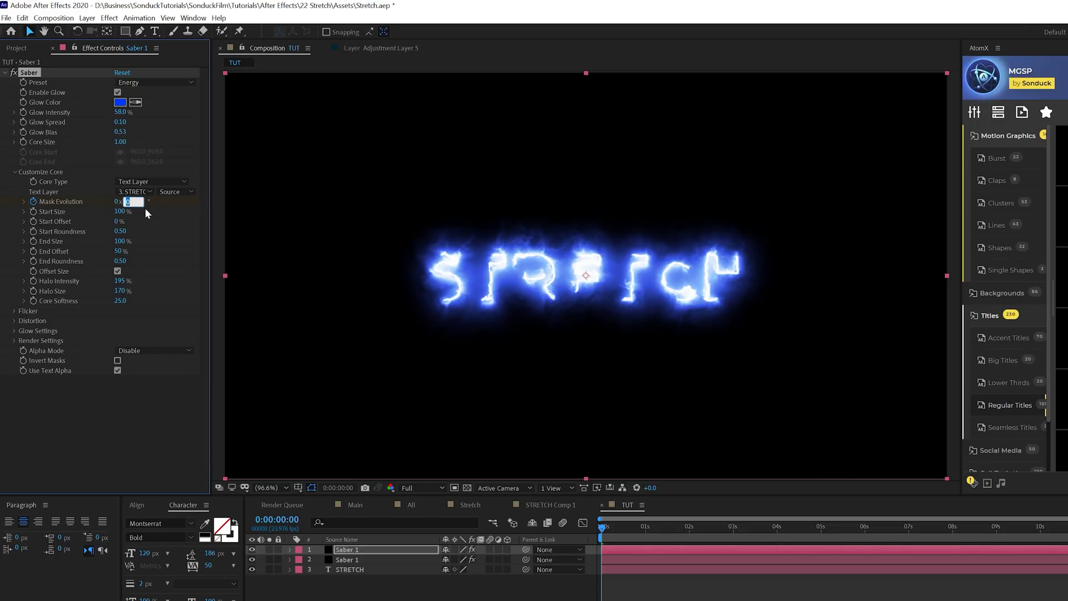
type("180")
left_click(325, 587)
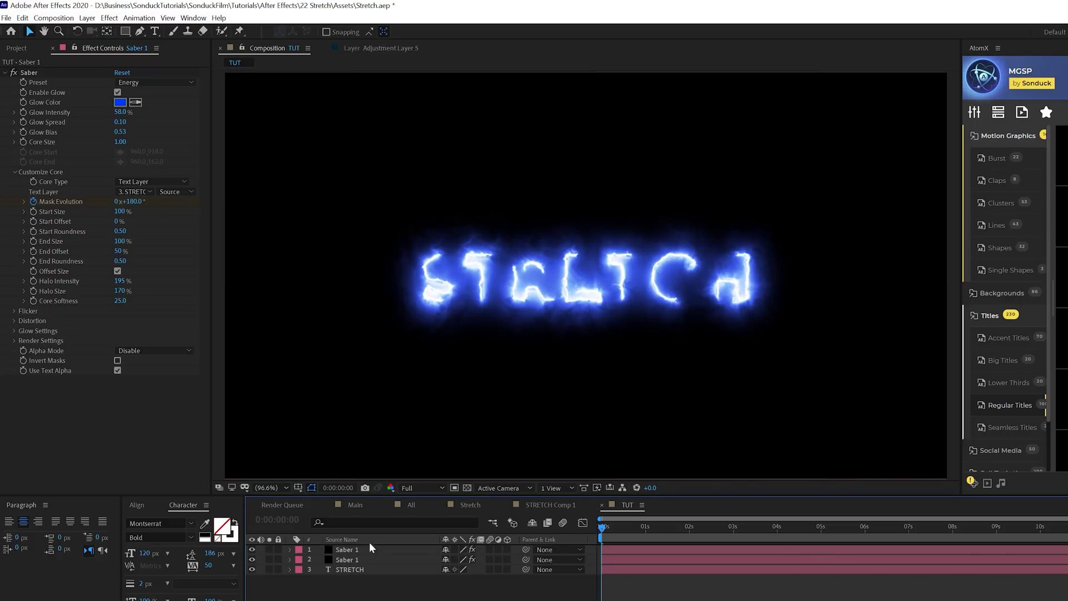
left_click(340, 546)
Blend the top Saber layer in Screen mode, preview the glow, and set End Size to 50%.
key("F4")
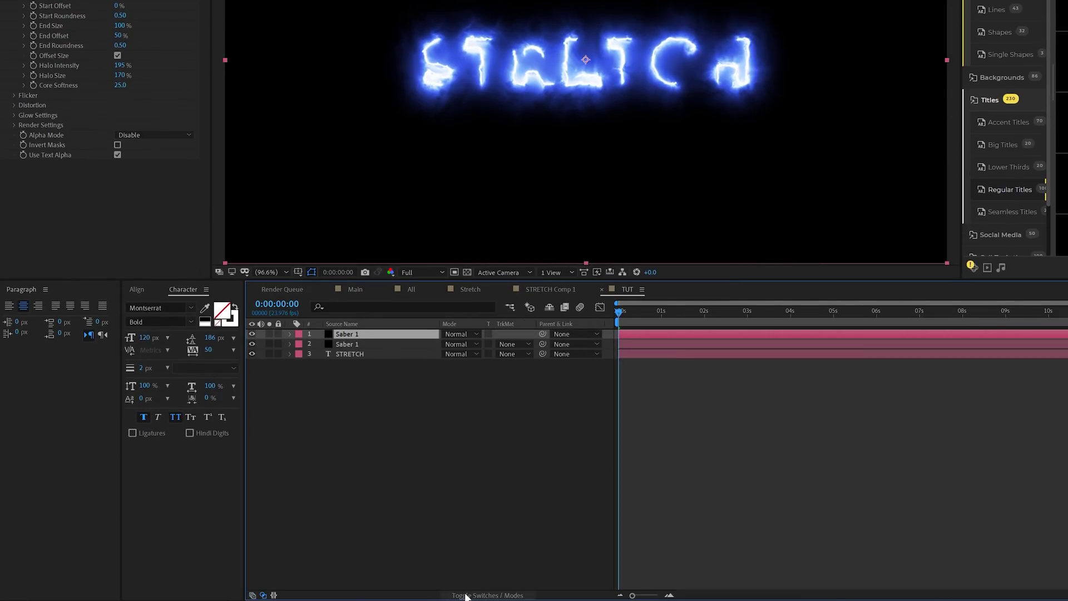
left_click(451, 333)
left_click(478, 6)
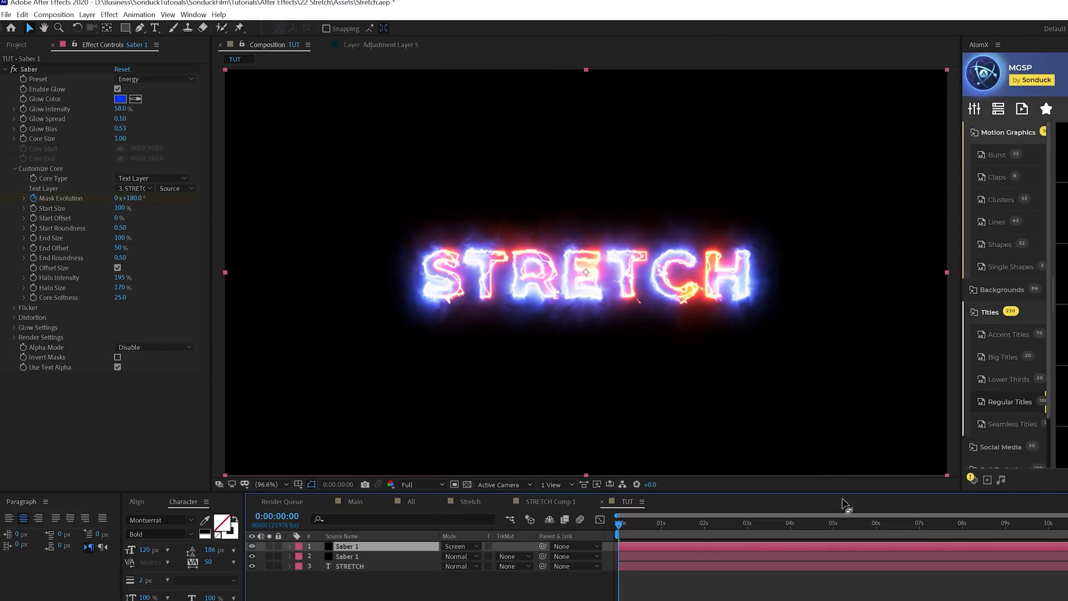
left_click(1005, 524)
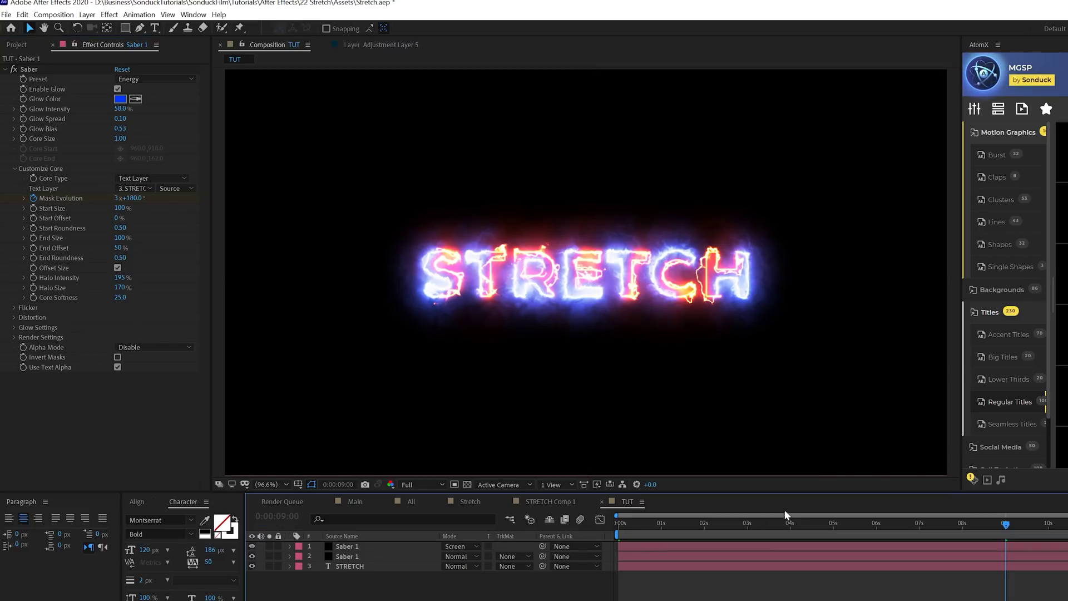
left_click(785, 524)
key("space")
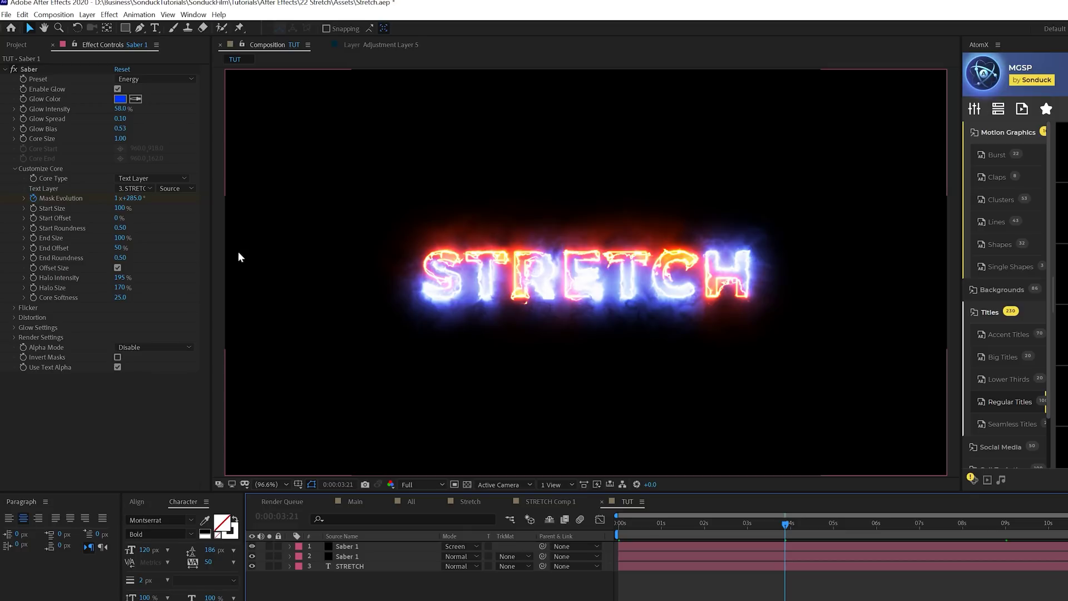
key("space")
left_click(121, 239)
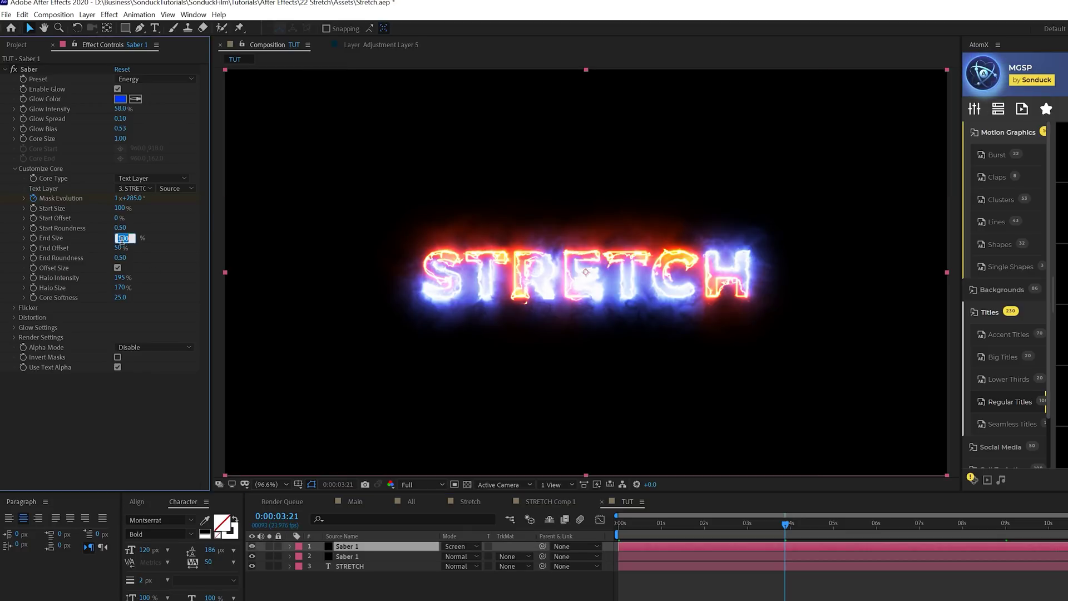
key("Return")
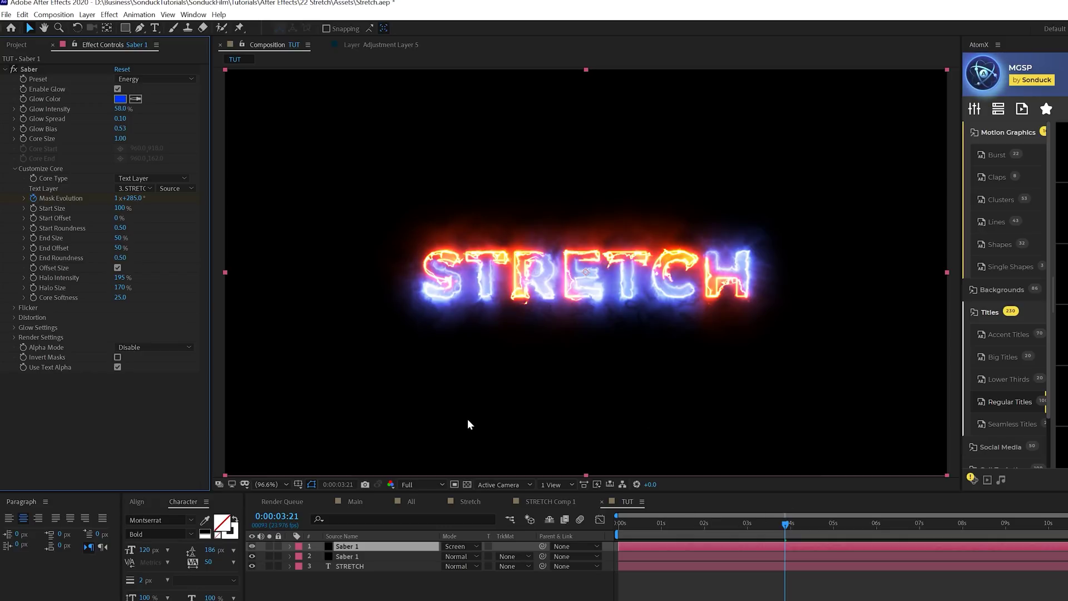
Set the second Saber layer's blending mode to Screen.
key("ctrl+Down")
key("period")
key("period")
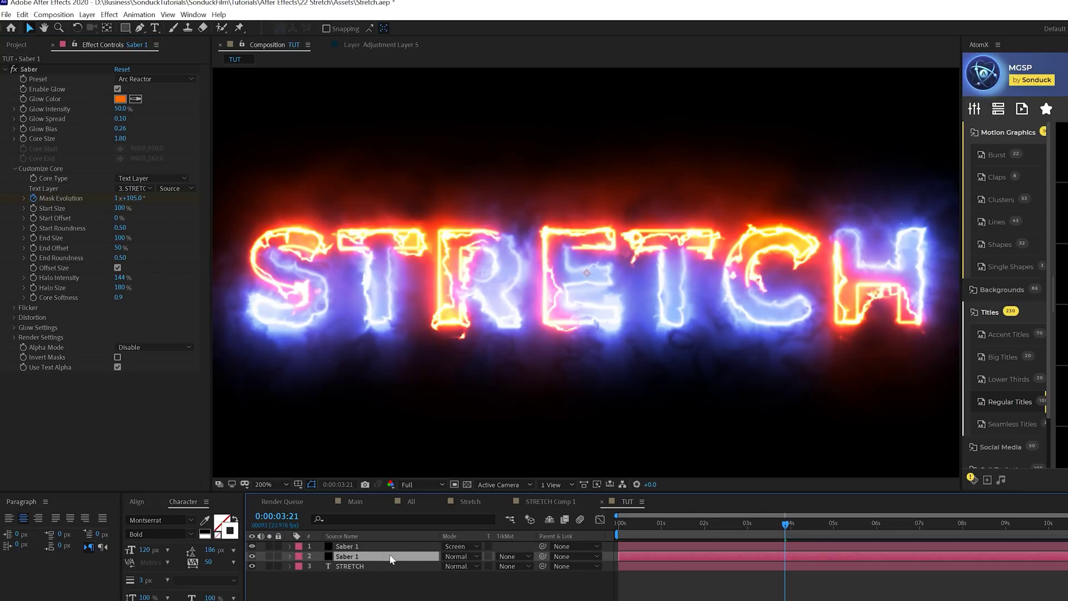
left_click(452, 555)
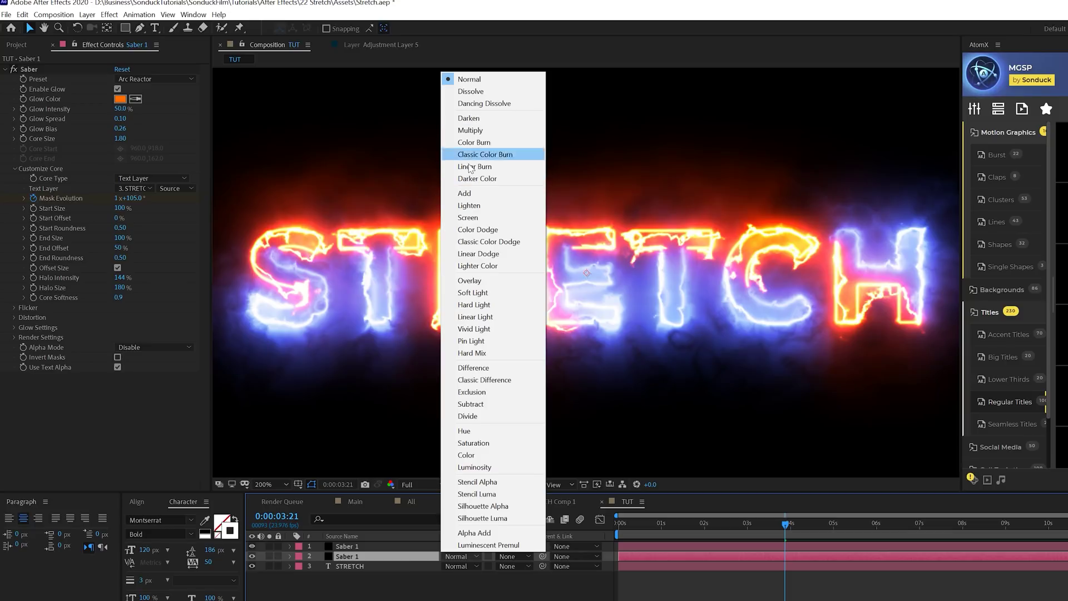
left_click(478, 218)
Duplicate the STRETCH text, hide the original, and make the copy a 3 px outline with no fill.
key("comma")
left_click(349, 565)
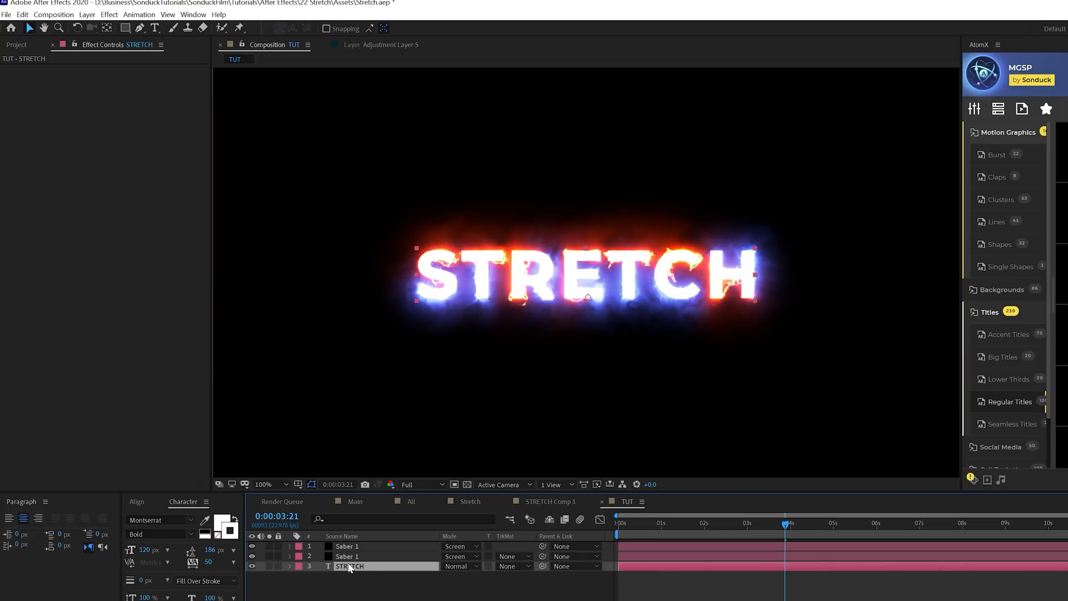
key("ctrl+d")
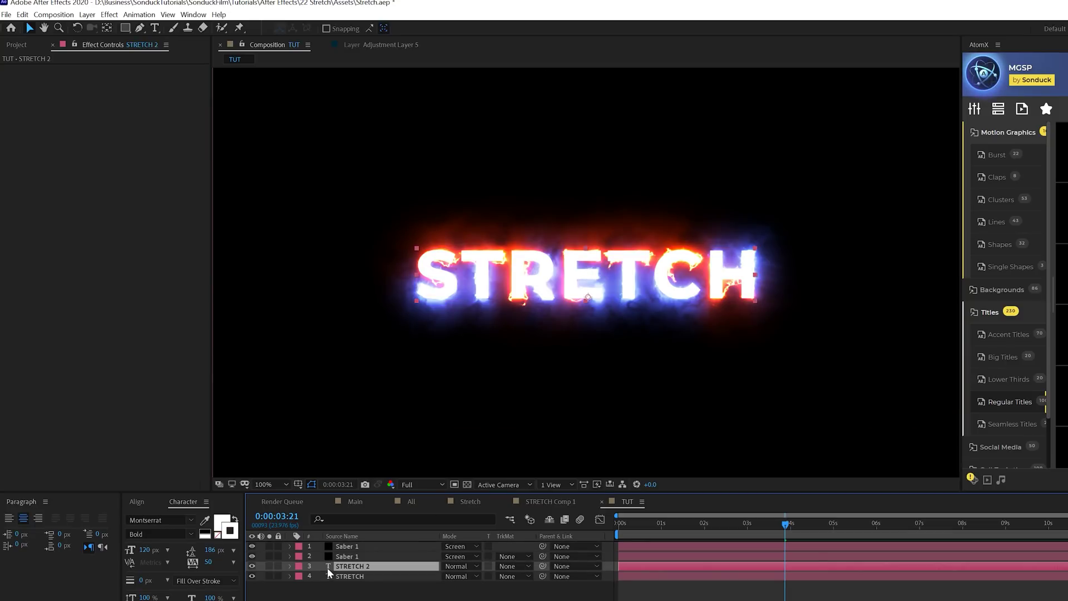
left_click(252, 576)
left_click(217, 537)
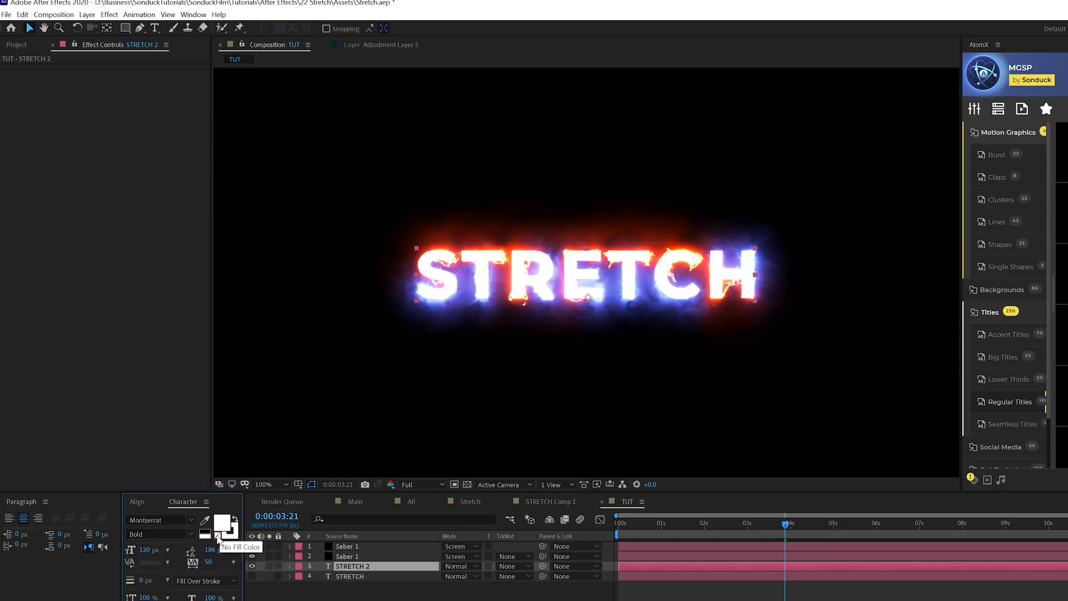
left_click(218, 538)
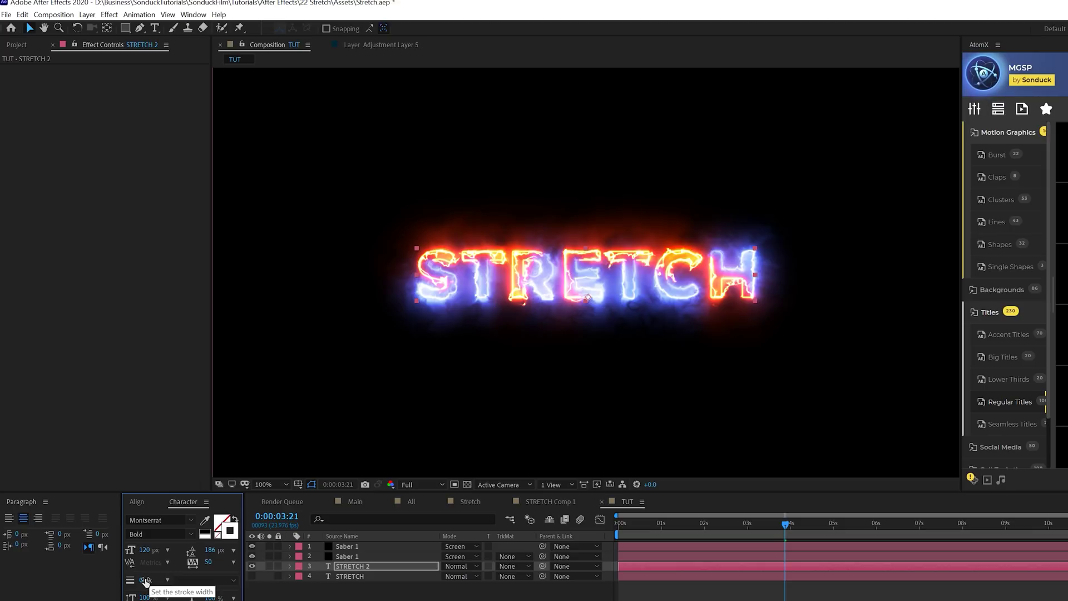
left_click_drag(143, 582, 150, 582)
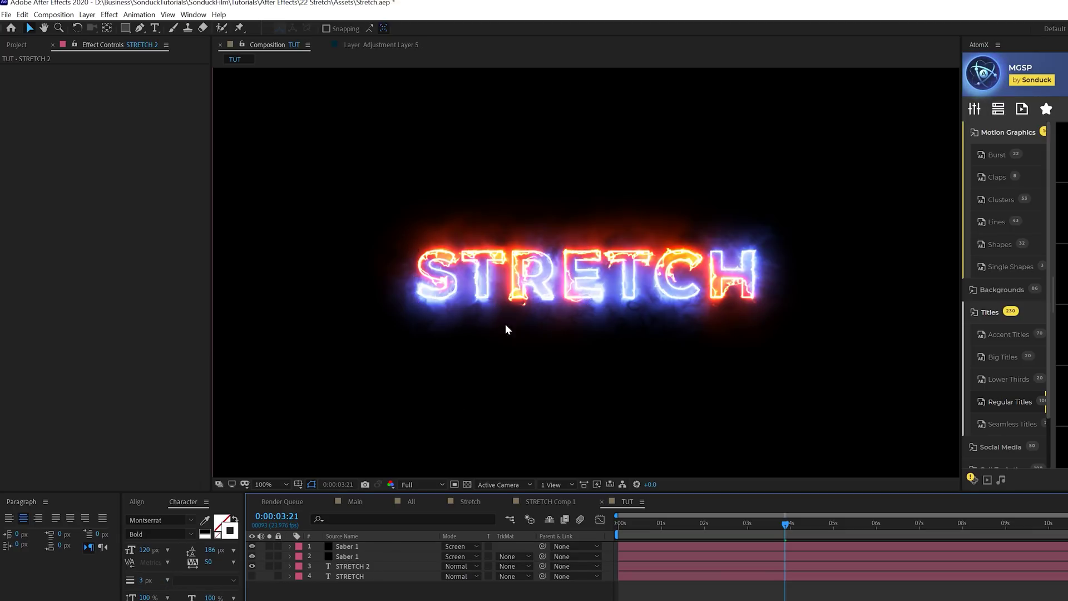
key("period")
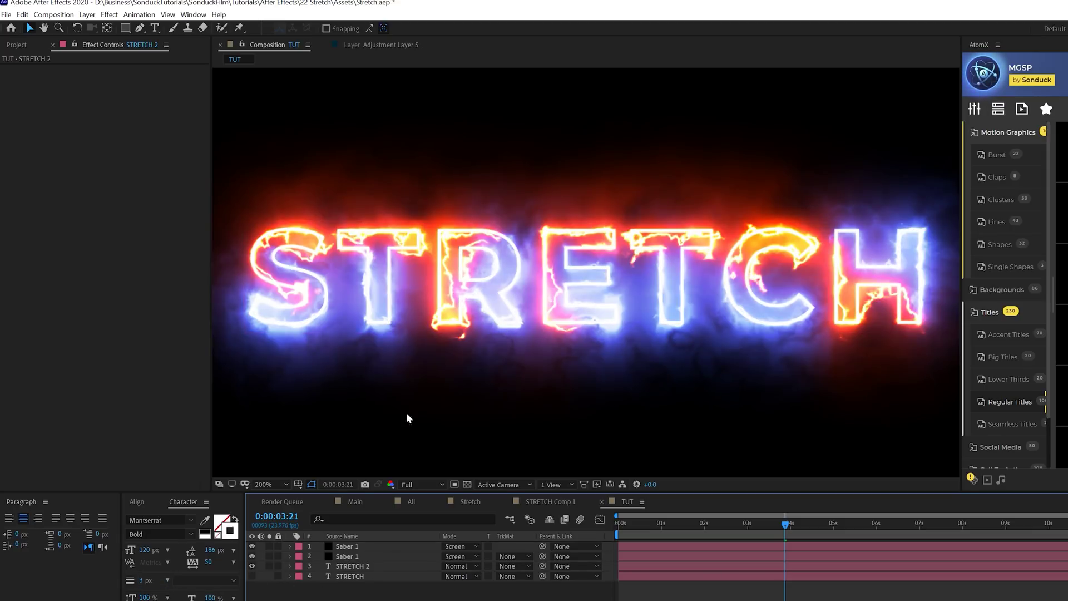
key("comma")
key("comma")
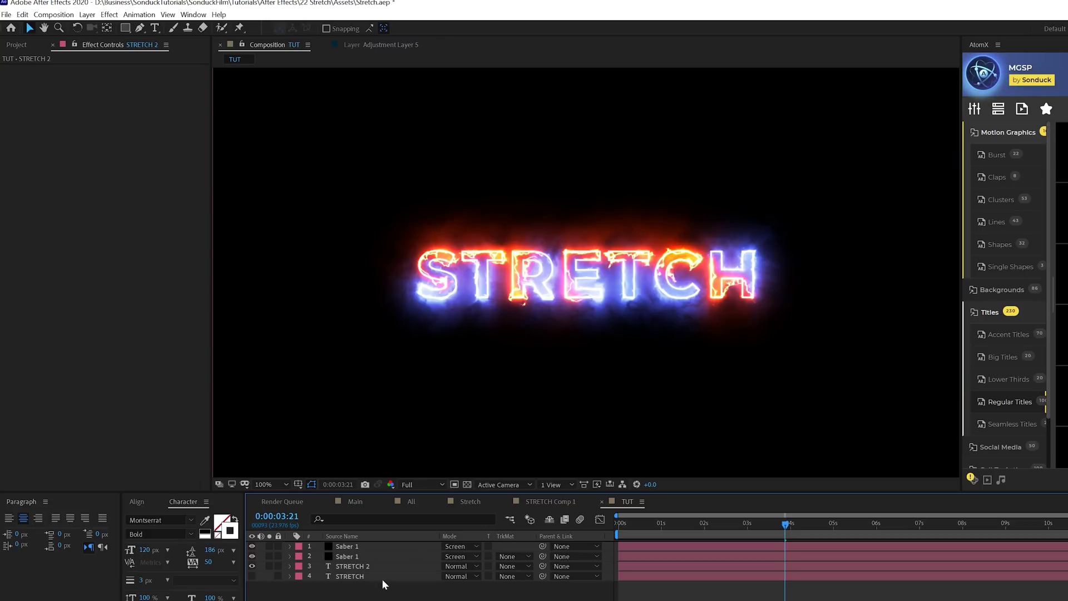
End the work area at 0:00:00:20 and preview the opening animation.
left_click(660, 523)
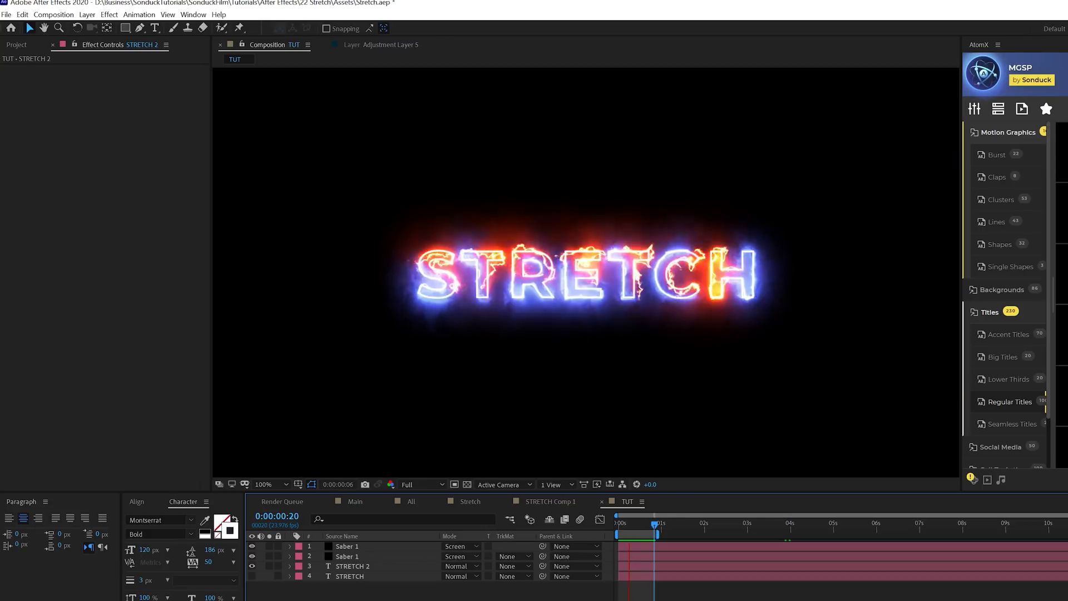
key("n")
key("space")
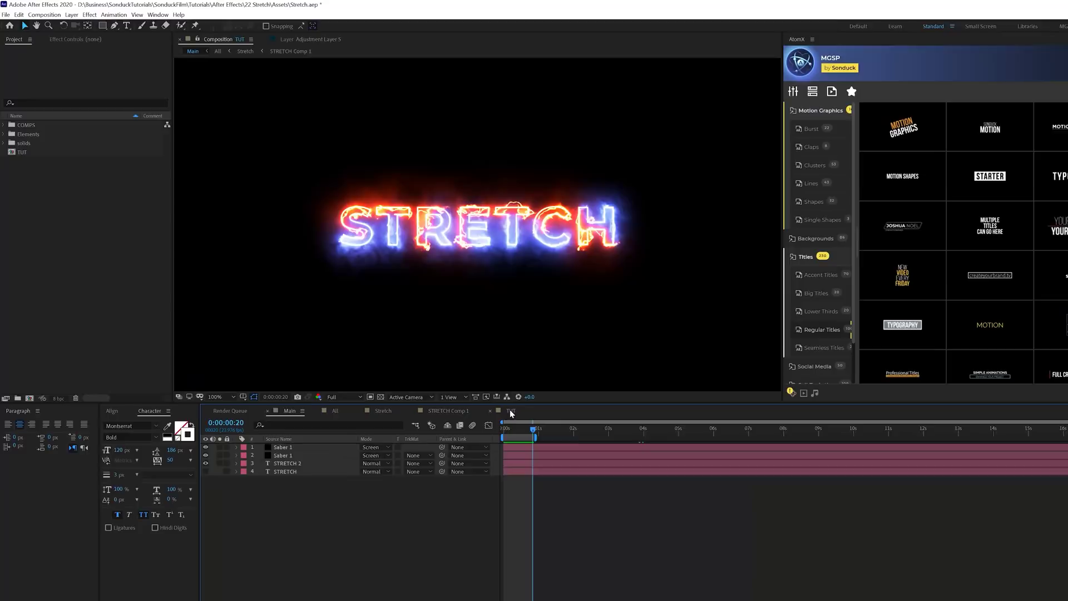
Pre-compose all four title layers into a new composition named PLaceholder.
left_click(78, 15)
left_click(118, 335)
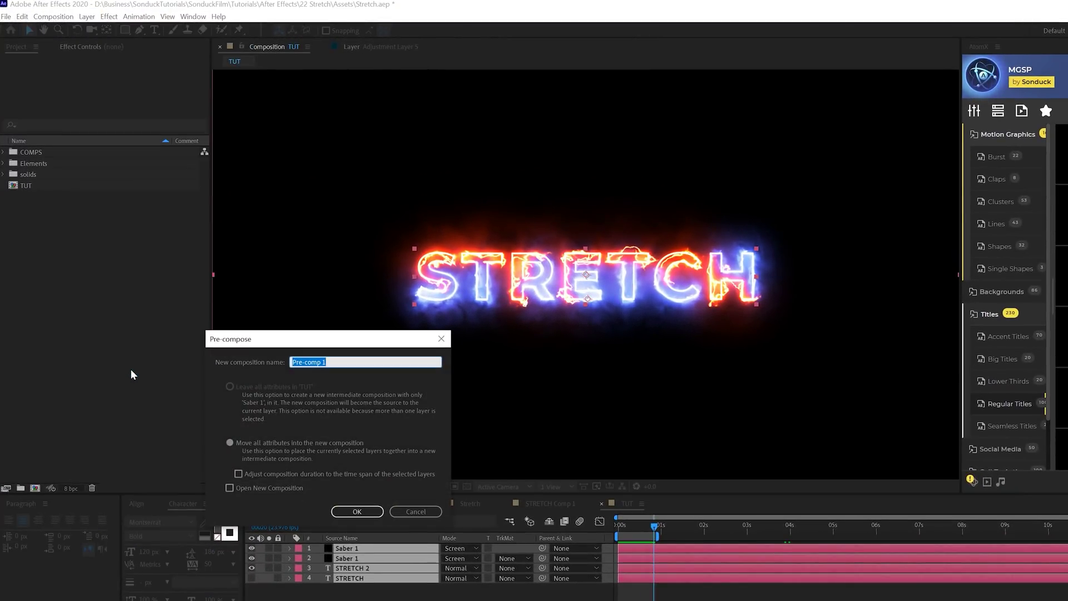
type("PLaceholder")
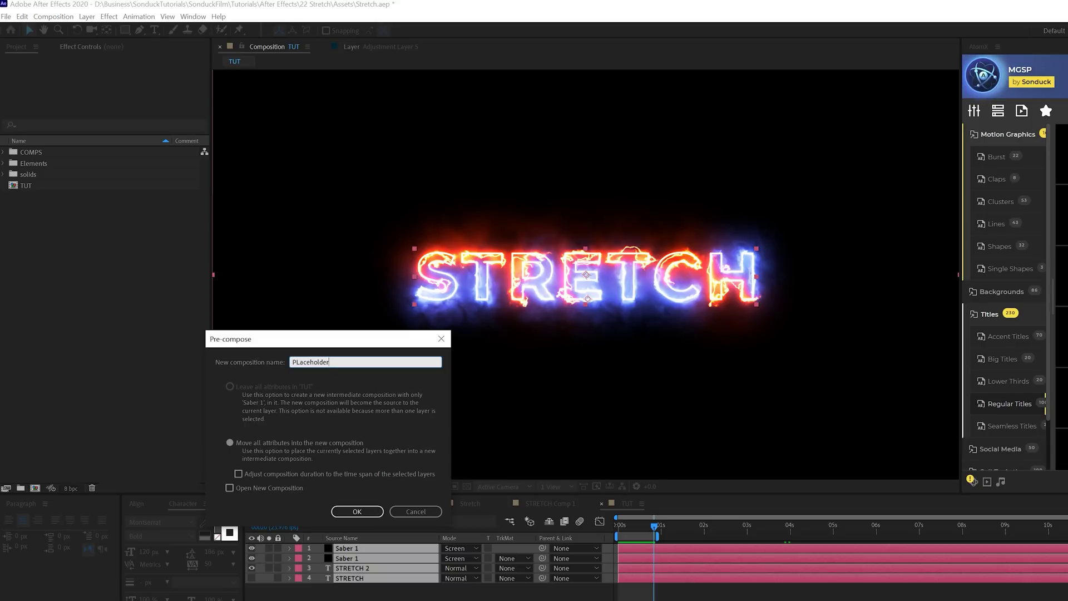
left_click(345, 512)
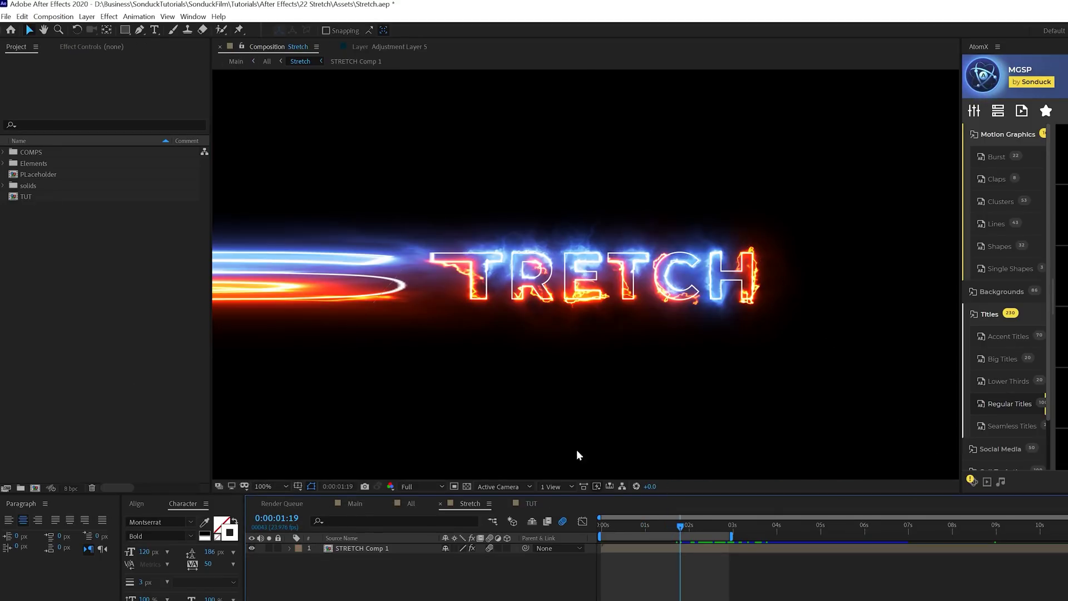
key("comma")
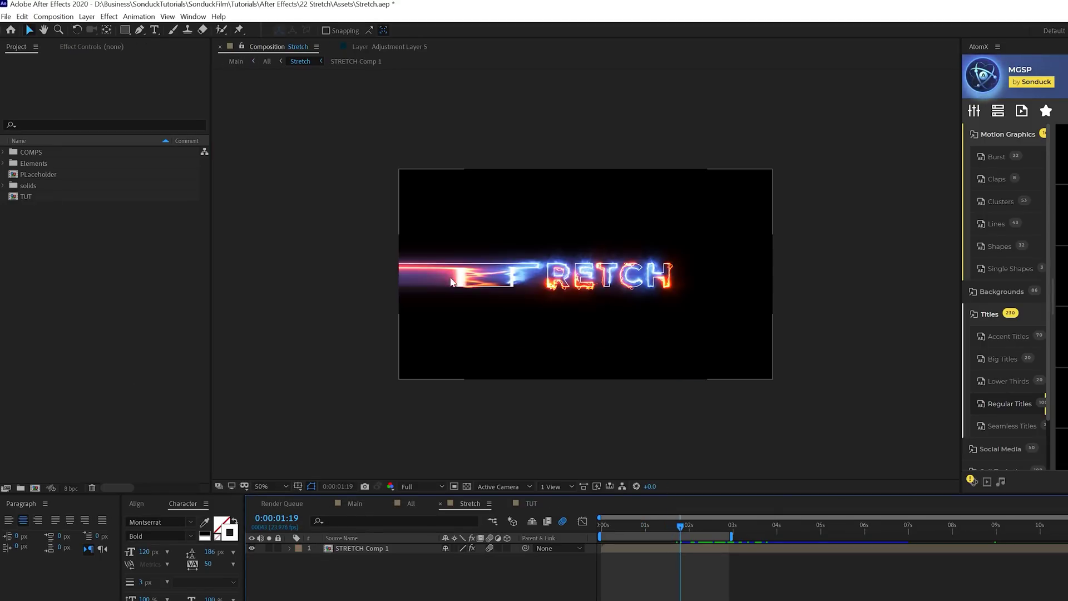
Apply CC Scale Wipe to the PLaceholder layer with a -90° direction.
key("period")
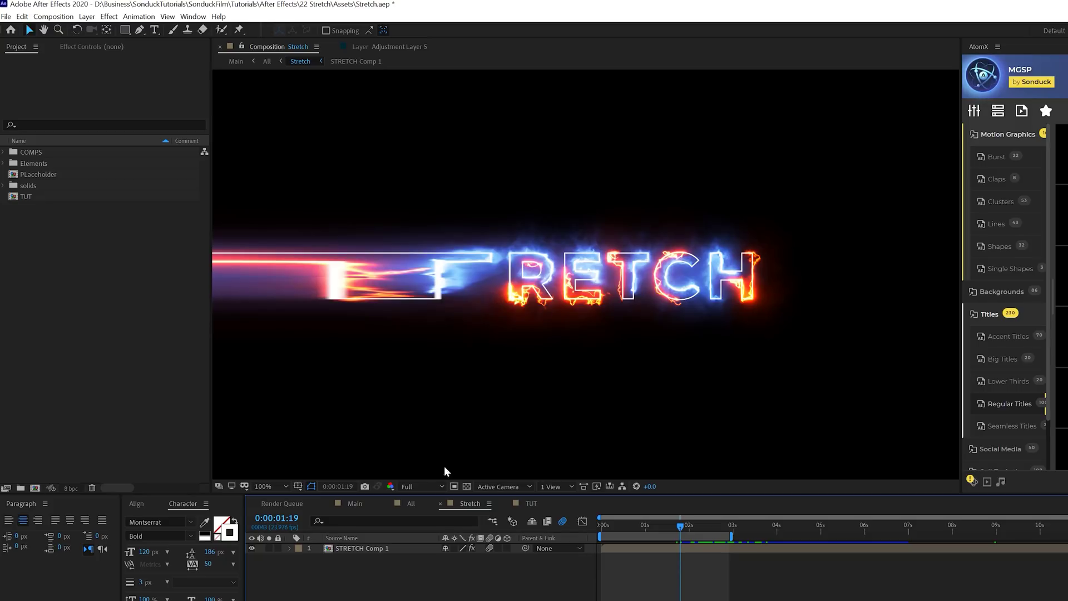
left_click(532, 502)
left_click(139, 16)
mouse_move(108, 19)
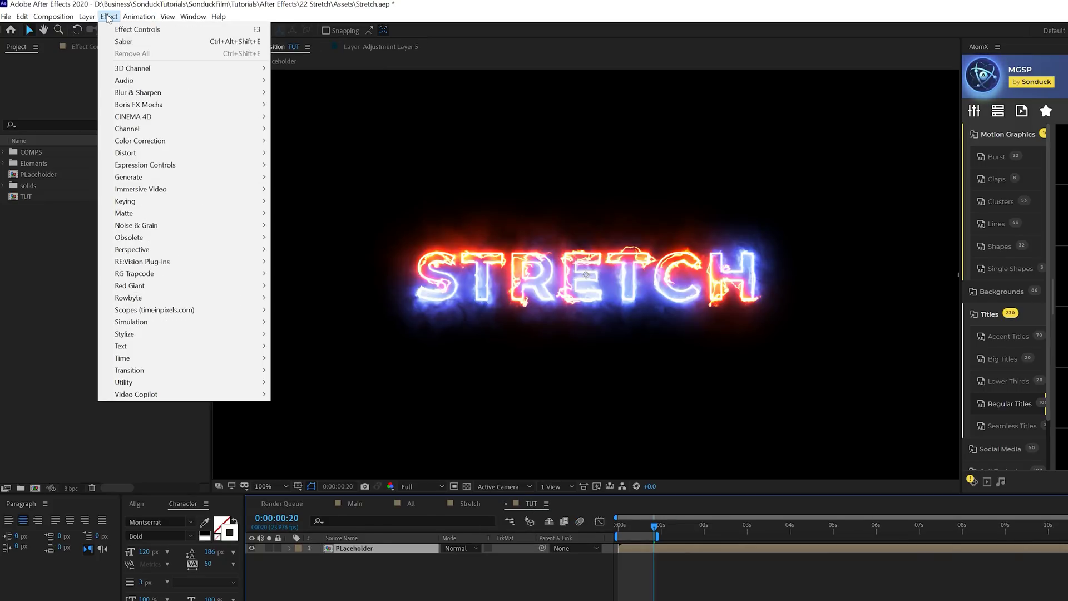
mouse_move(154, 372)
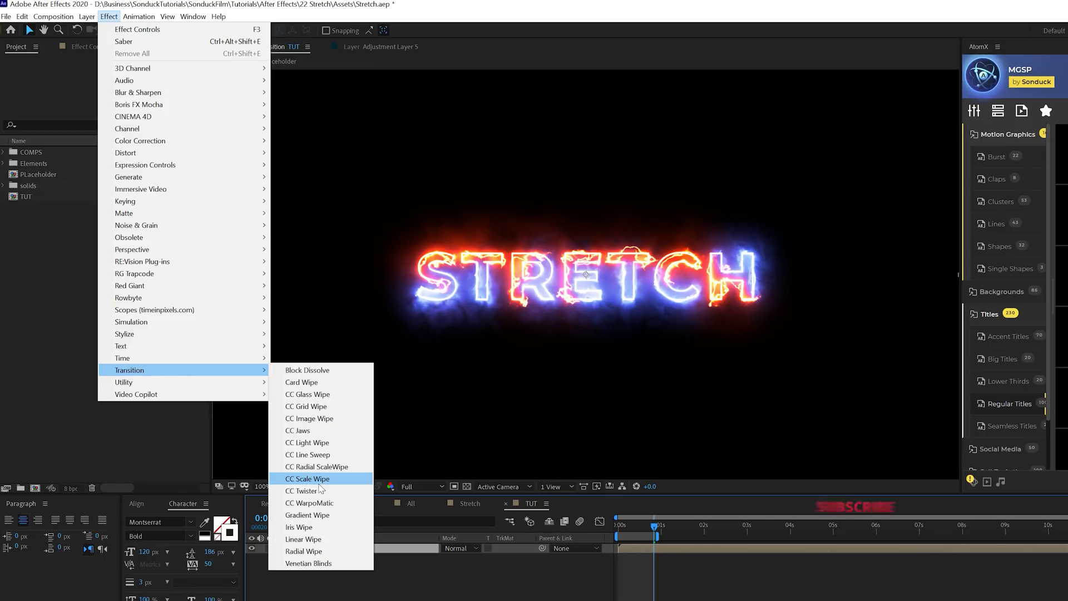
left_click(307, 479)
key("comma")
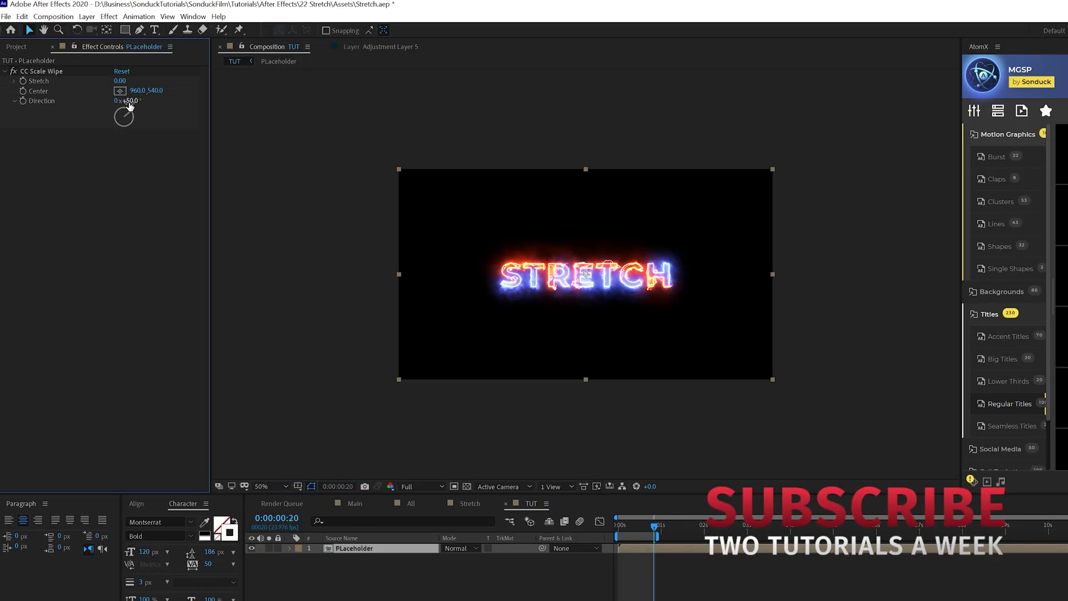
type("-909")
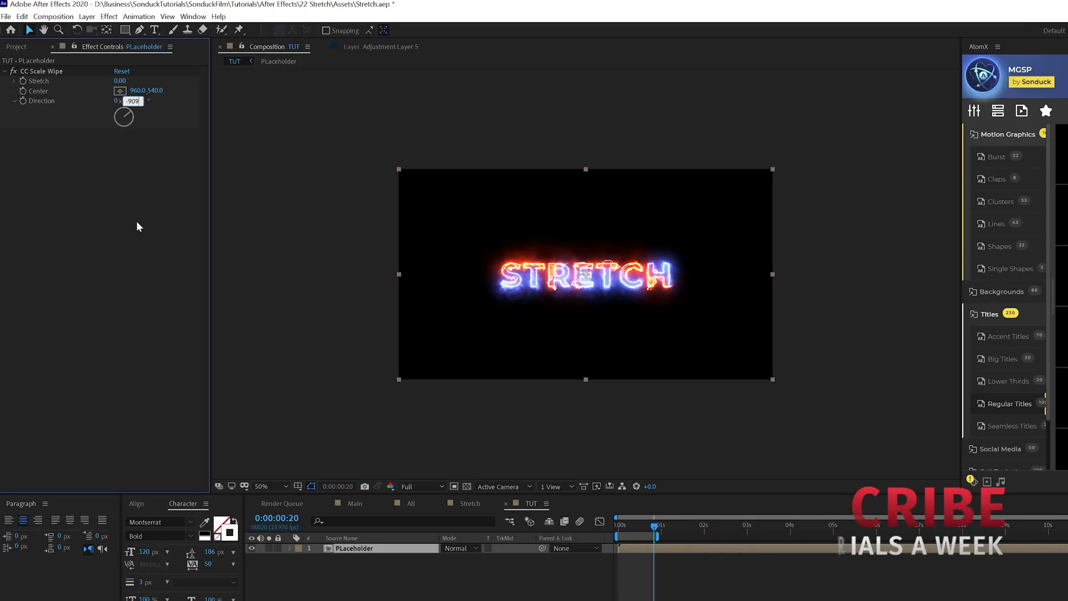
key("Return")
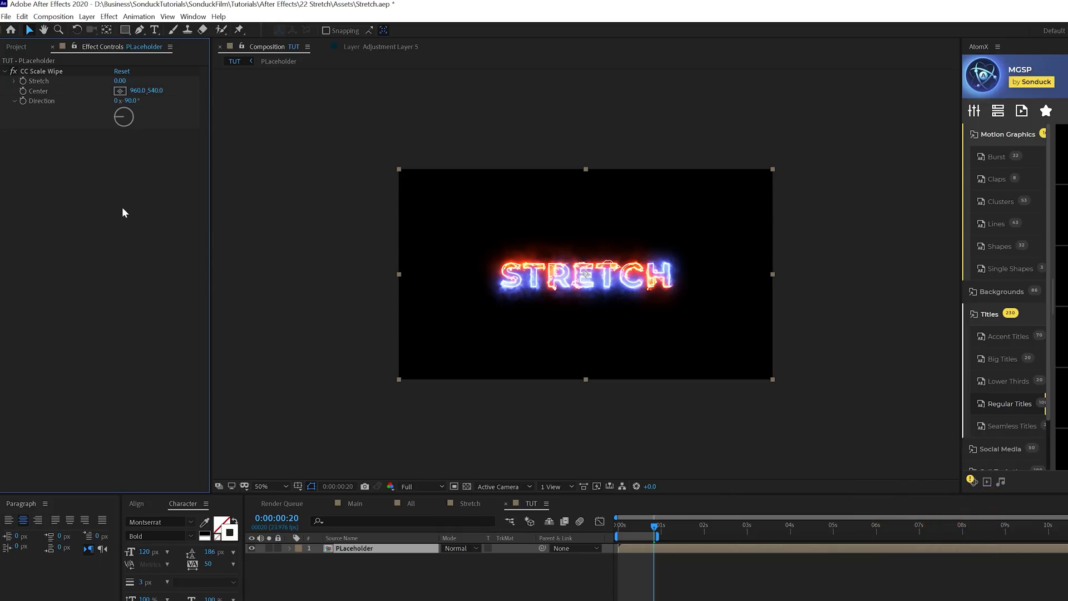
Set the wipe Stretch to 68.60 and move its Center to about 1490, 546, blacking out the title.
left_click(60, 73)
key("period")
left_click_drag(586, 272, 416, 270)
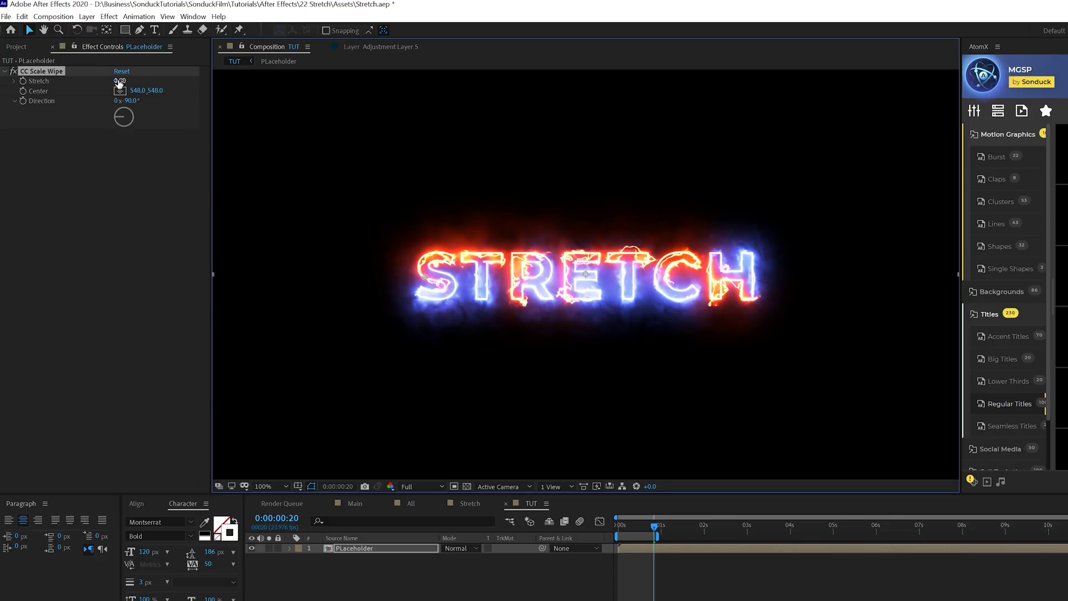
mouse_move(119, 84)
left_mouse_down()
mouse_move(352, 102)
mouse_move(535, 132)
mouse_move(568, 200)
left_mouse_up()
key("comma")
key("comma")
left_click_drag(502, 277, 689, 277)
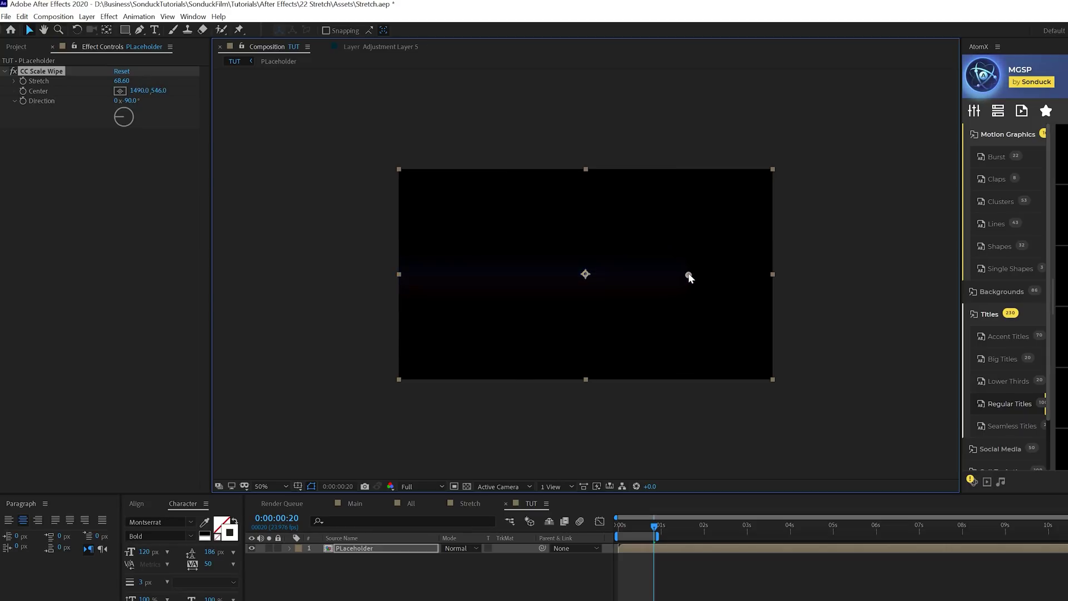
left_click(621, 525)
left_click(23, 98)
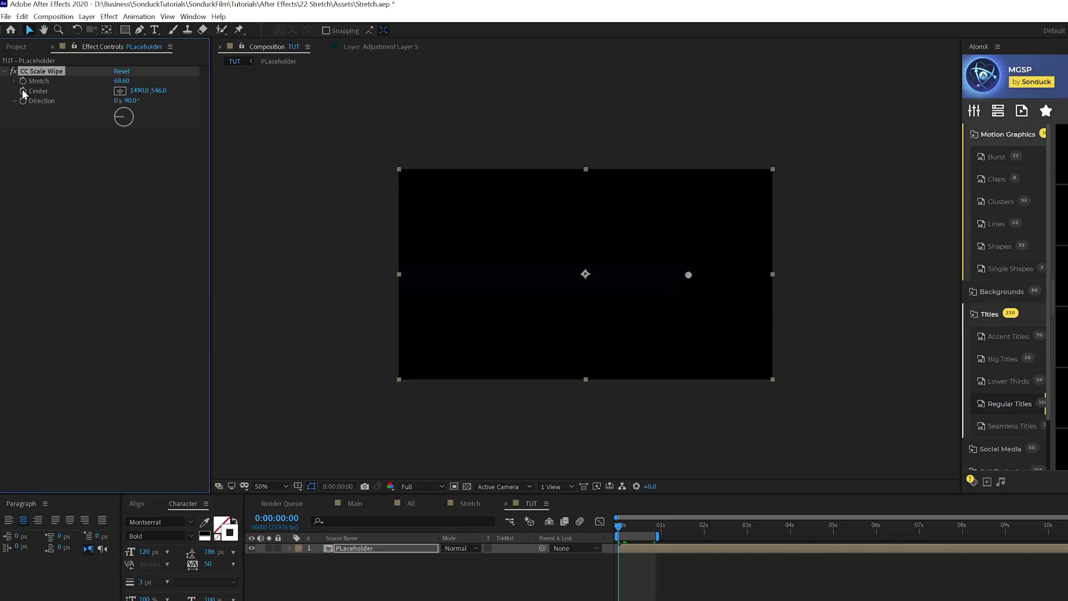
Keyframe the wipe Center at 0s, then move it left at 3s to reveal STRETCH.
left_click(23, 91)
left_click(747, 526)
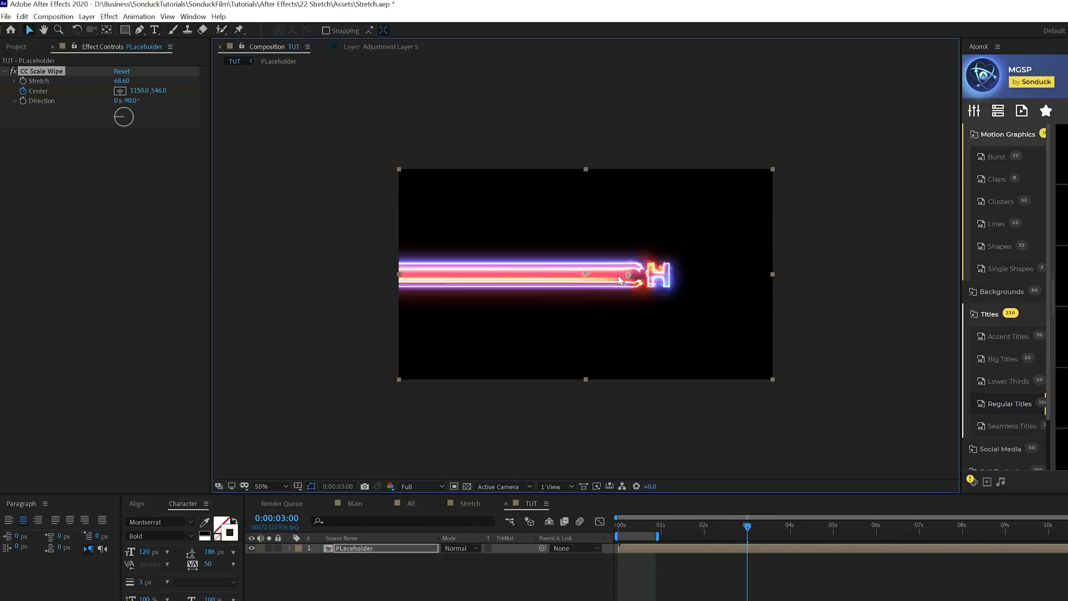
left_click_drag(619, 280, 504, 279)
key("period")
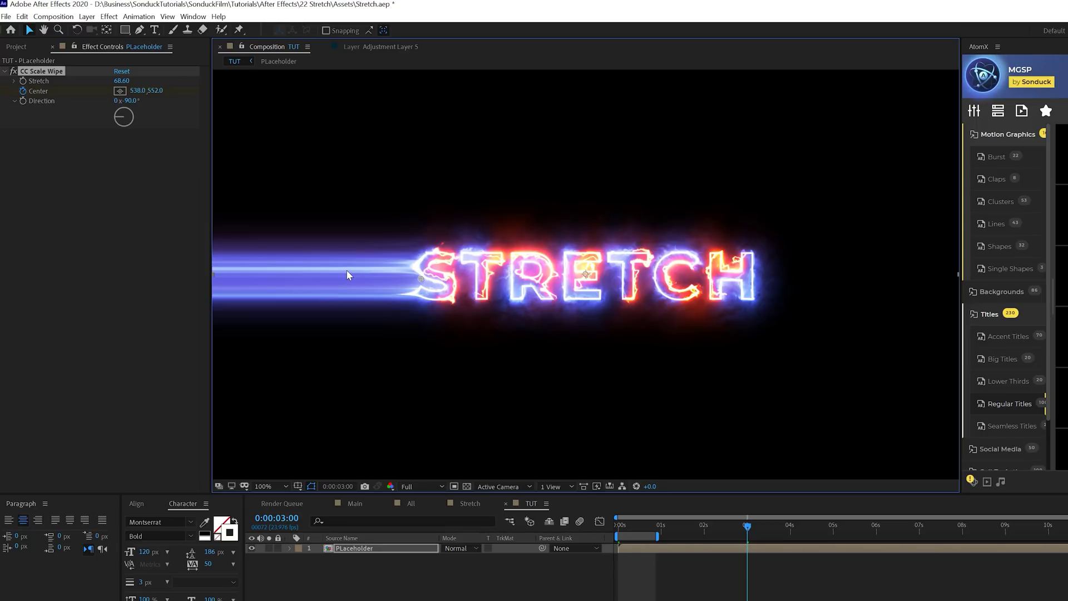
left_click_drag(747, 525, 789, 536)
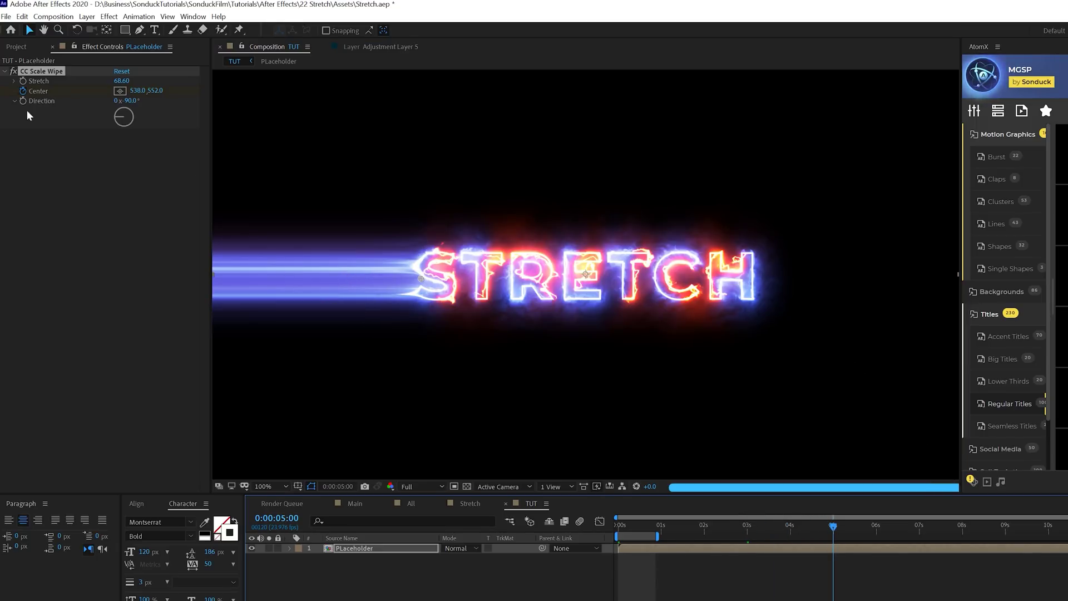
Hold the Center with a keyframe at 5s and push it right to 1552, 564 at 8s.
key("u")
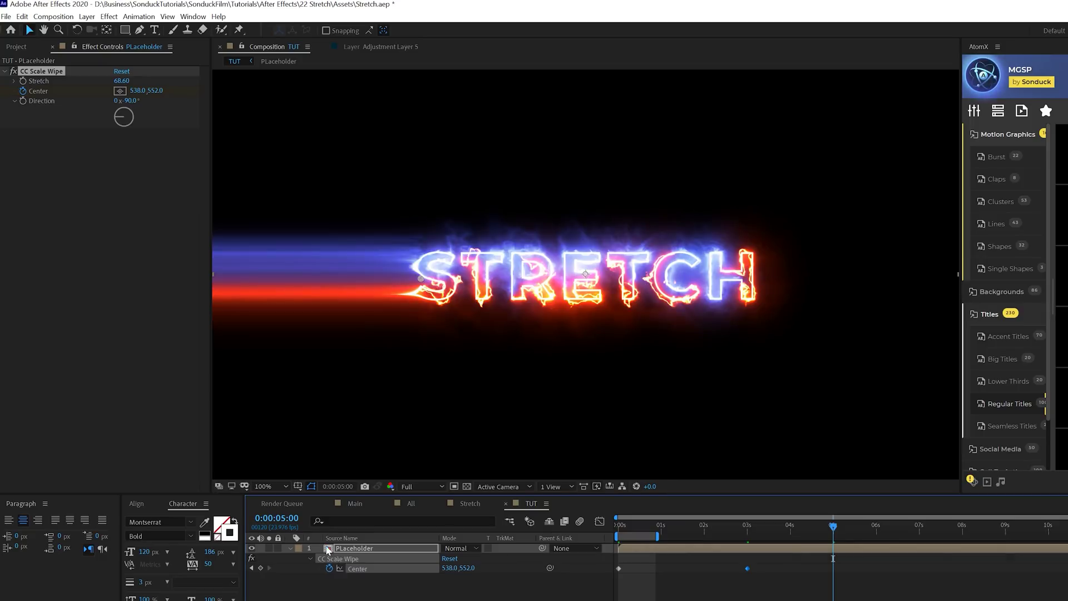
left_click(260, 568)
left_click_drag(877, 531, 962, 533)
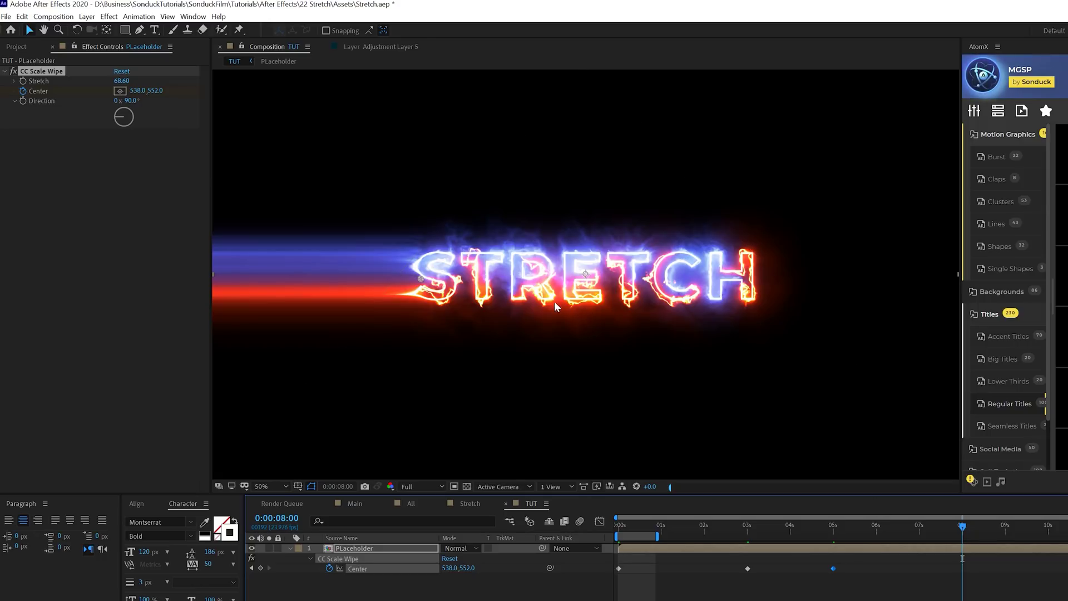
key("comma")
left_click_drag(504, 275, 700, 278)
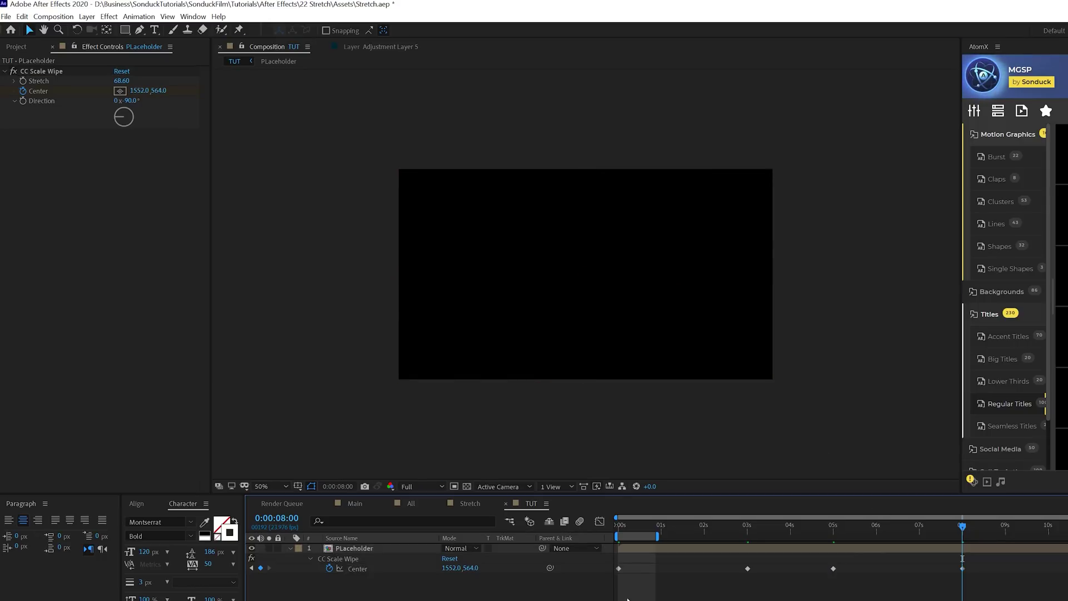
left_click_drag(595, 598, 1036, 555)
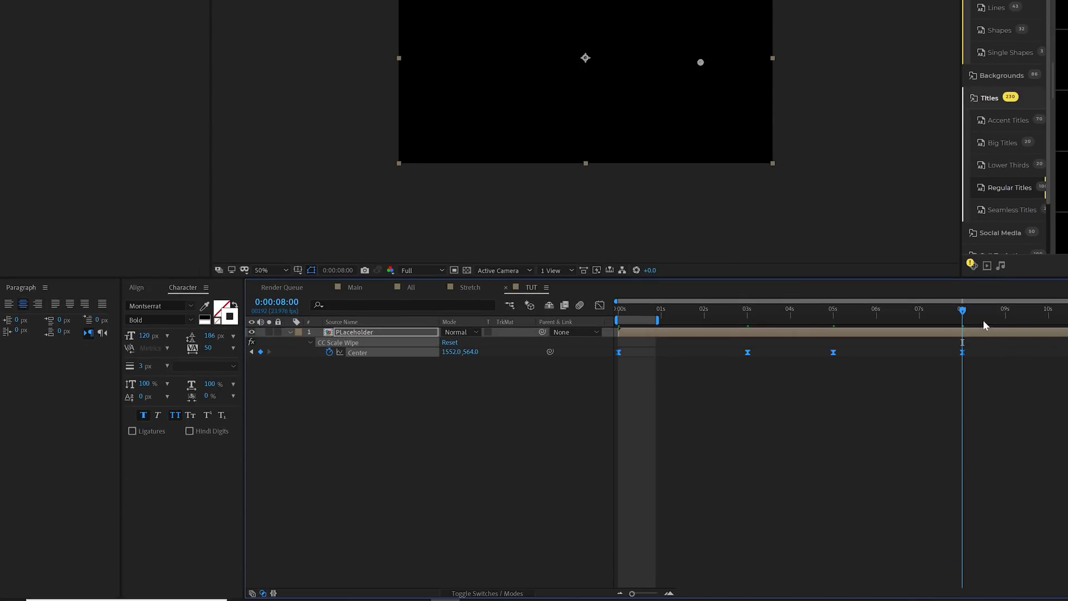
In the speed graph, ease into the 3s Center keyframe and out of the 5s one.
left_click(601, 308)
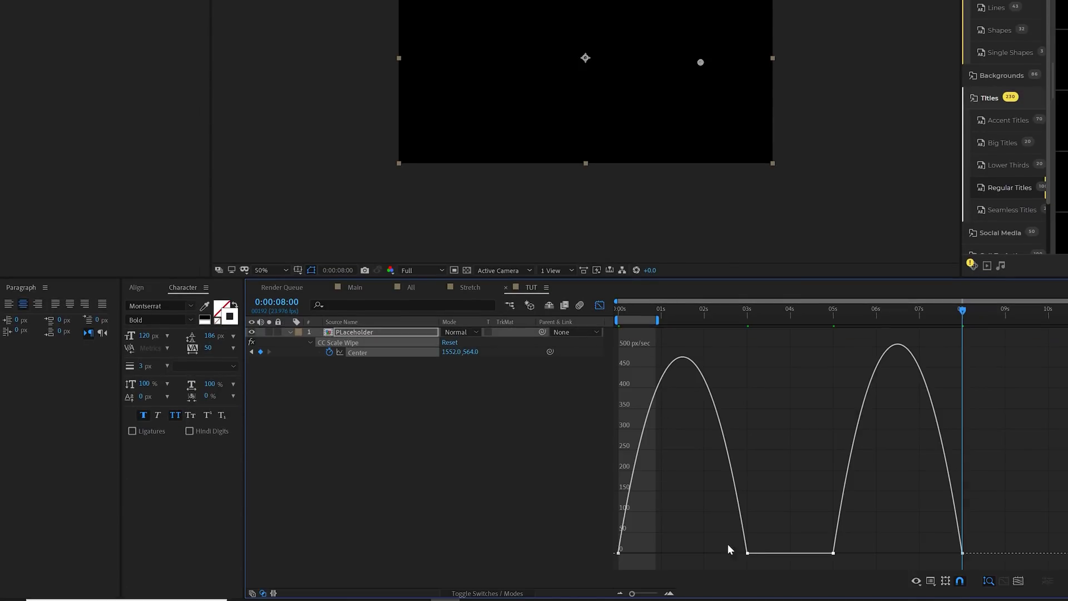
left_click_drag(726, 553, 682, 553)
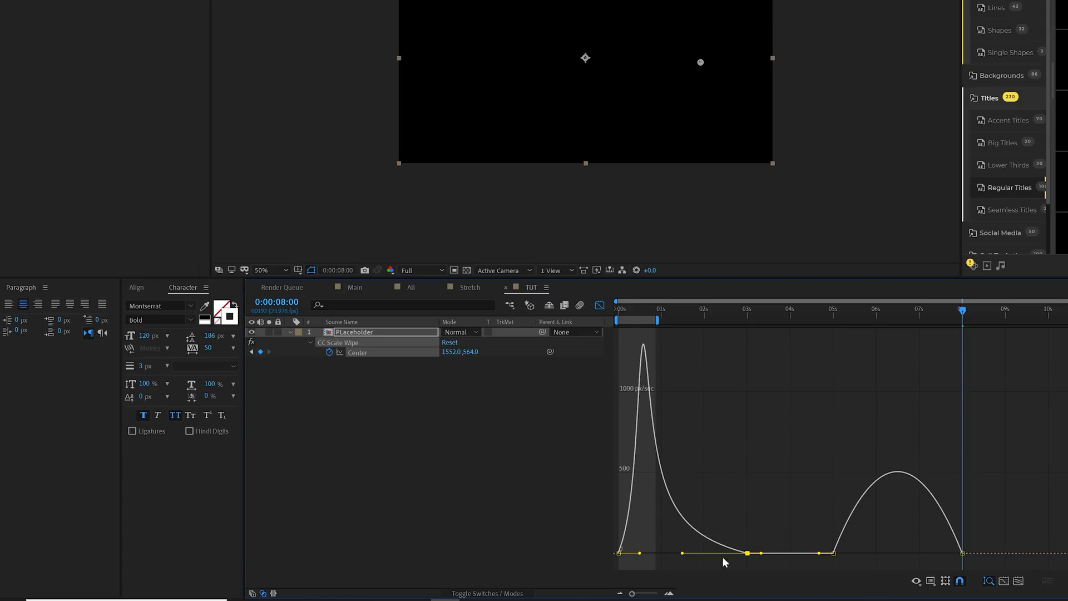
left_click_drag(854, 552, 912, 553)
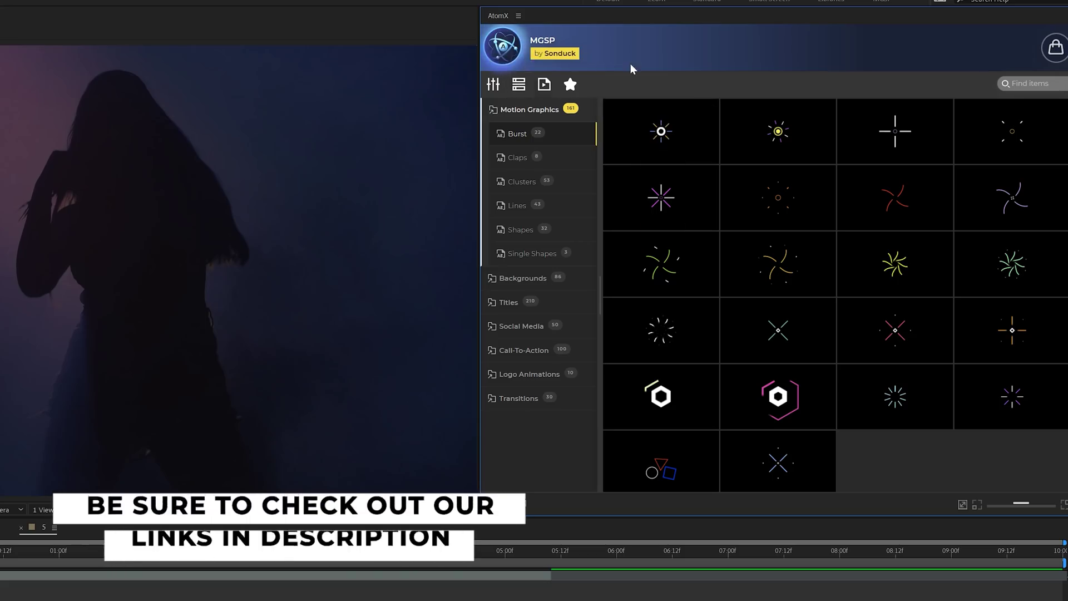
Browse AtomX's Regular Titles and apply Title 72, the FASHION / BEAUTY title, above the Video layer.
mouse_move(623, 150)
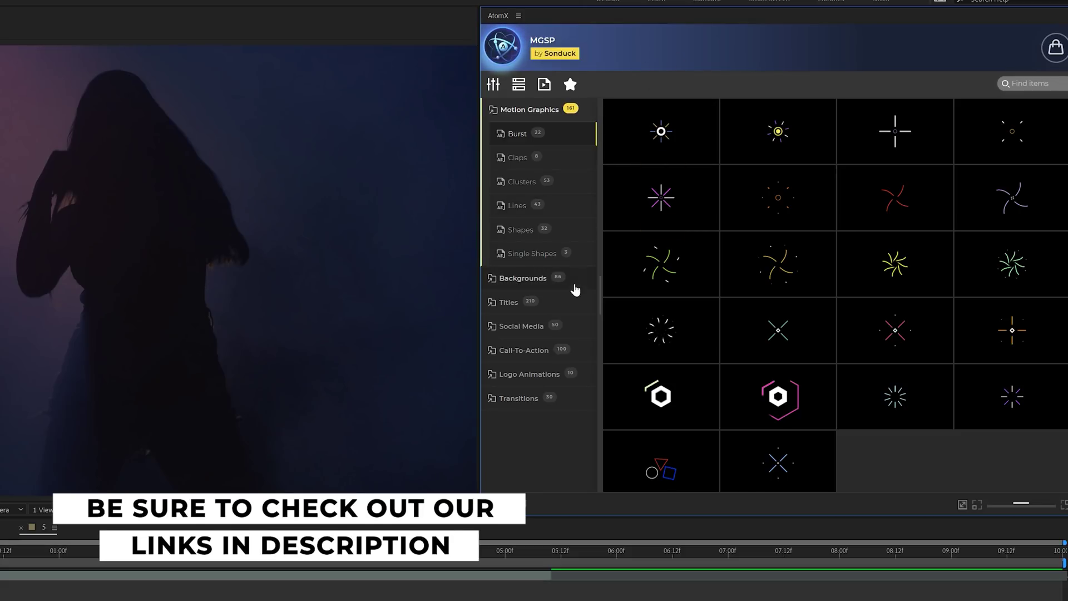
left_click(550, 283)
mouse_move(869, 204)
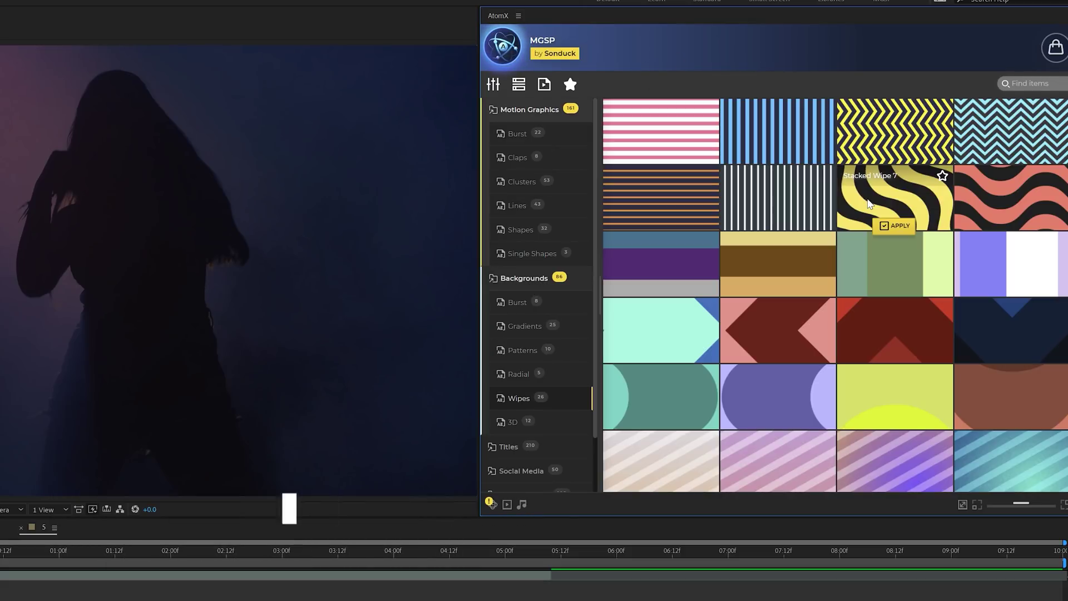
left_click(521, 471)
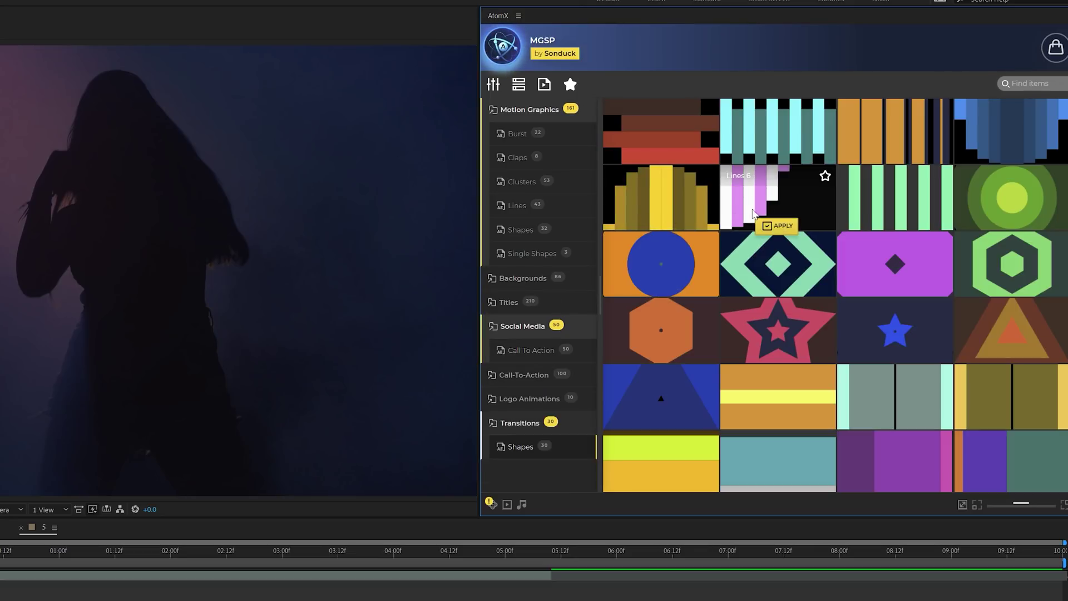
left_click(523, 311)
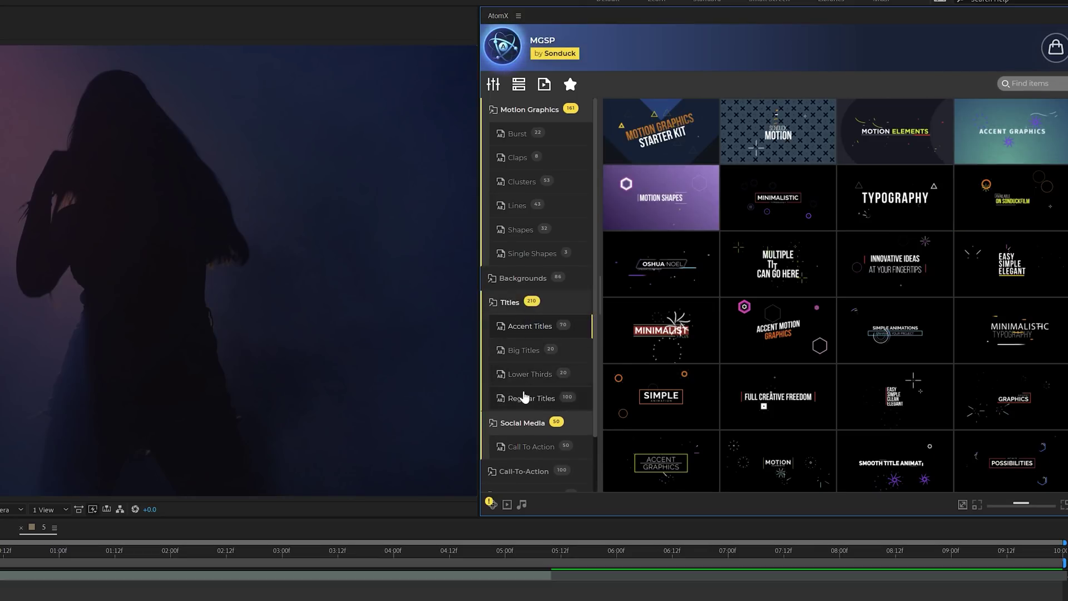
left_click(523, 396)
scroll(675, 312, "down", 3)
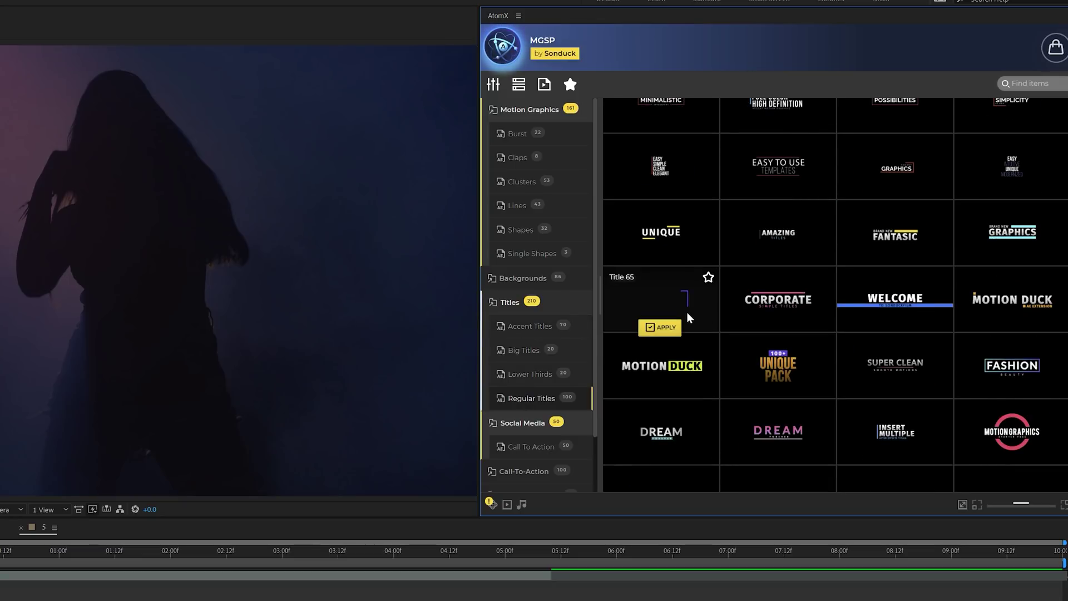
mouse_move(731, 309)
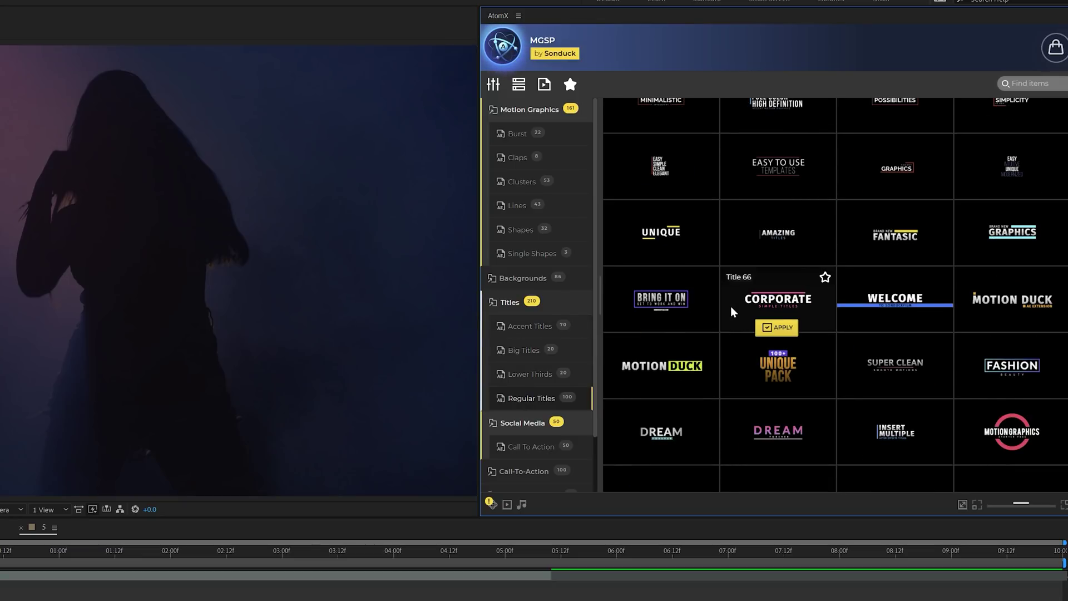
mouse_move(983, 358)
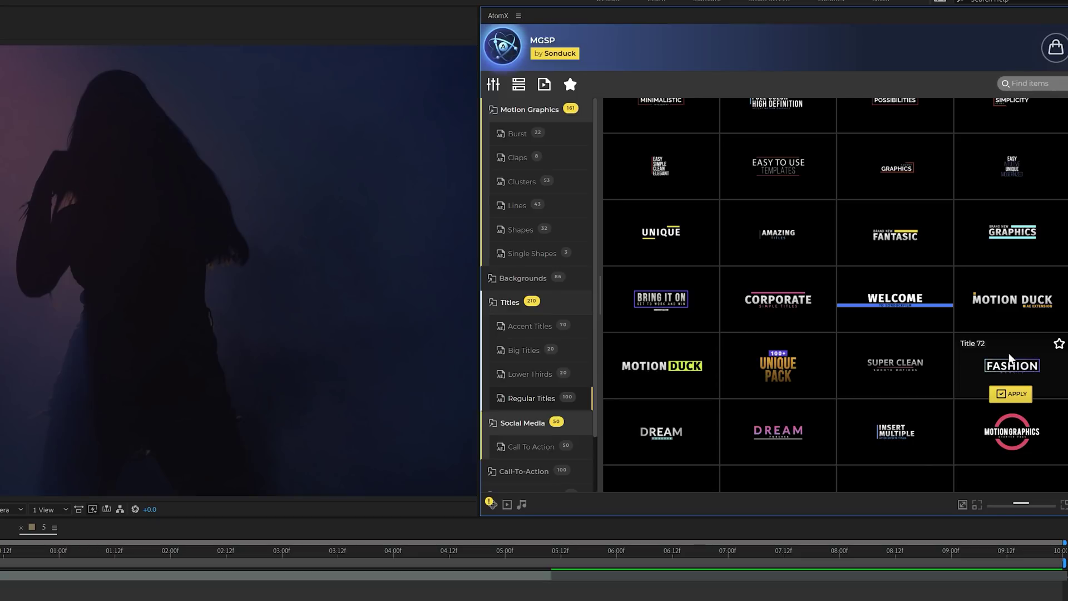
left_click(1015, 394)
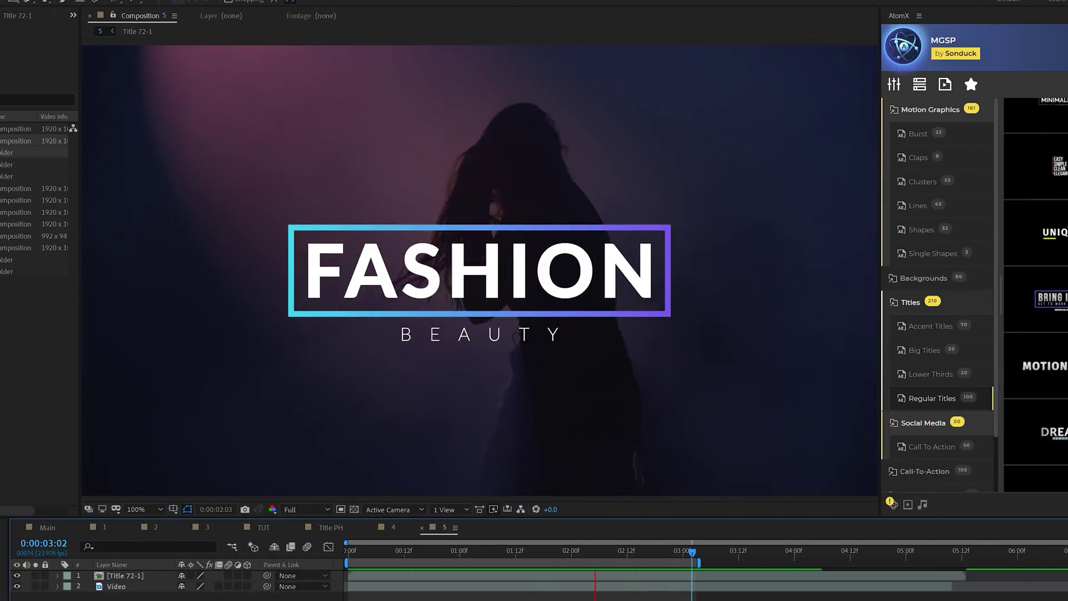
left_click(136, 576)
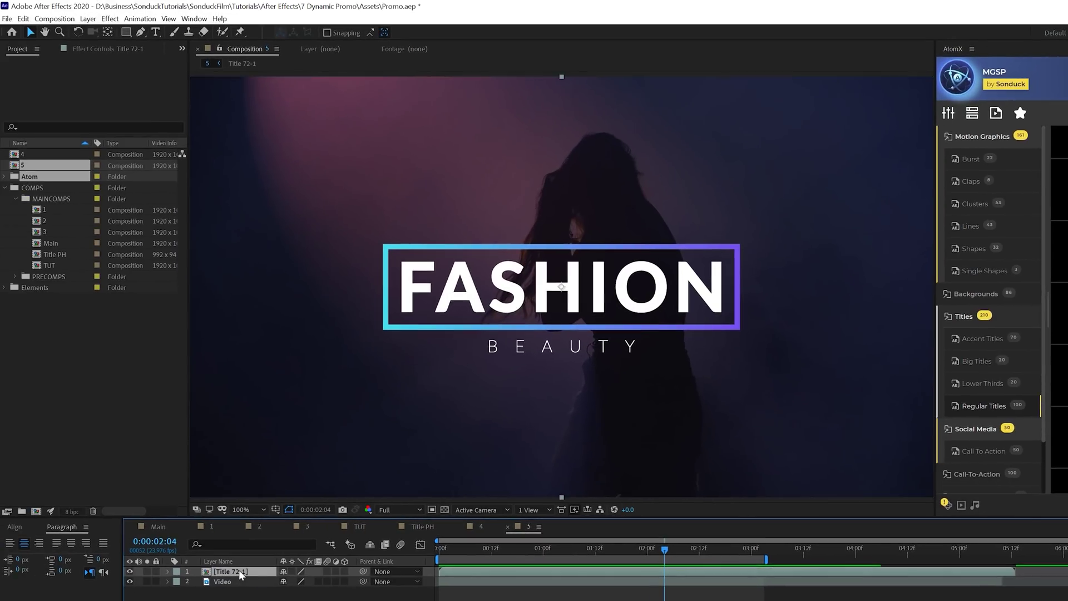
double_click(241, 573)
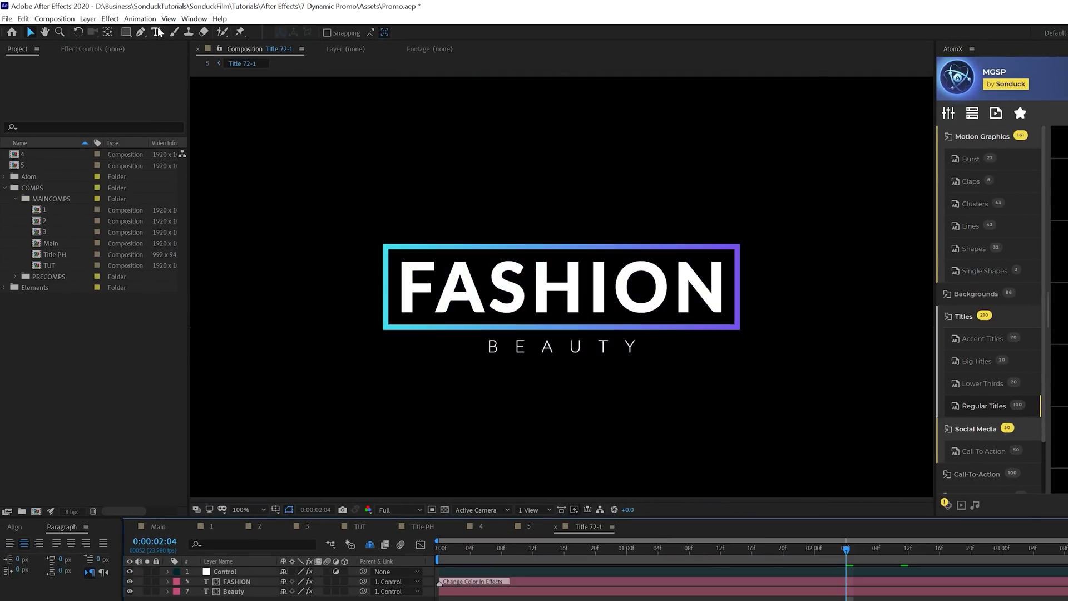
double_click(541, 317)
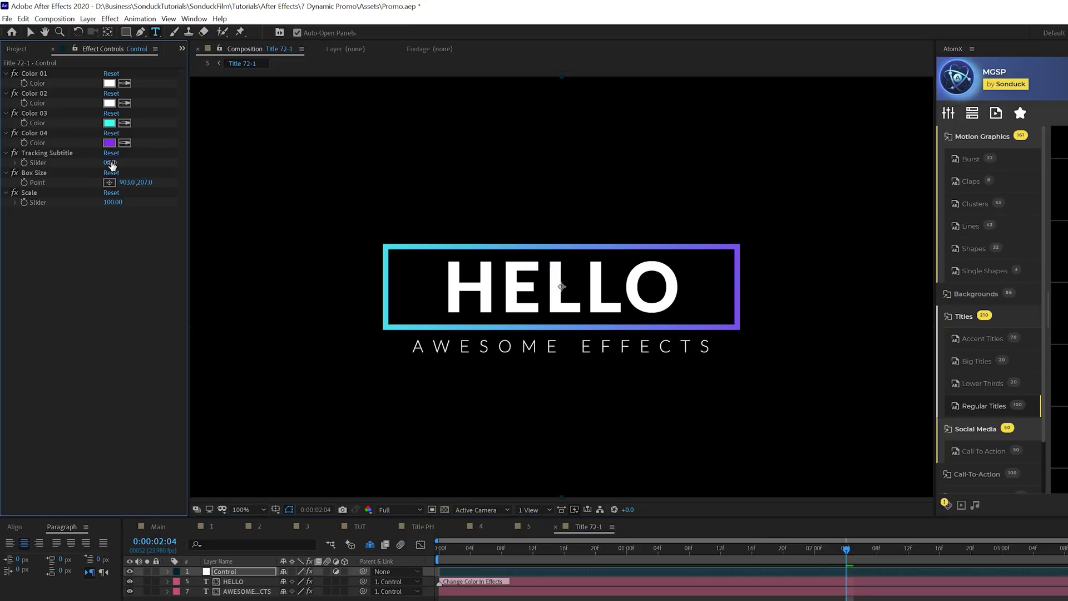
left_click_drag(112, 165, 98, 162)
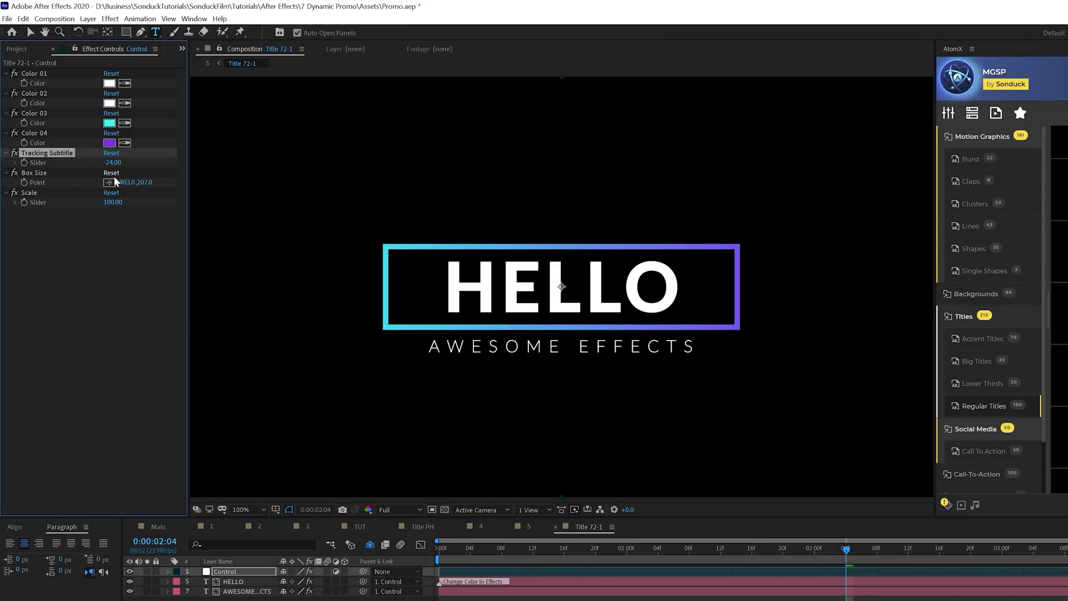
left_click_drag(121, 185, 53, 185)
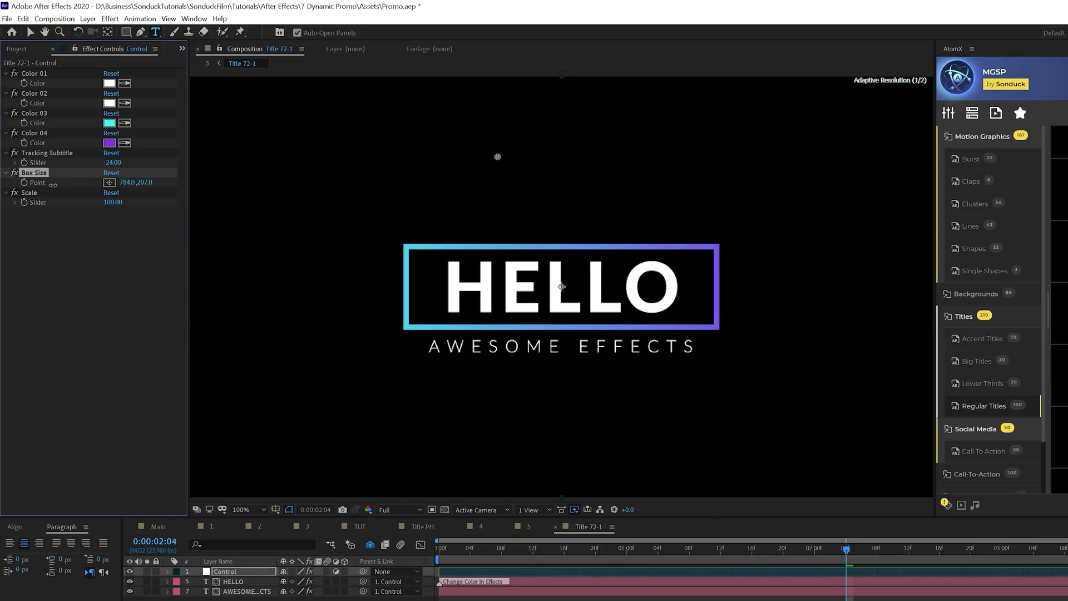
left_click_drag(132, 185, 104, 136)
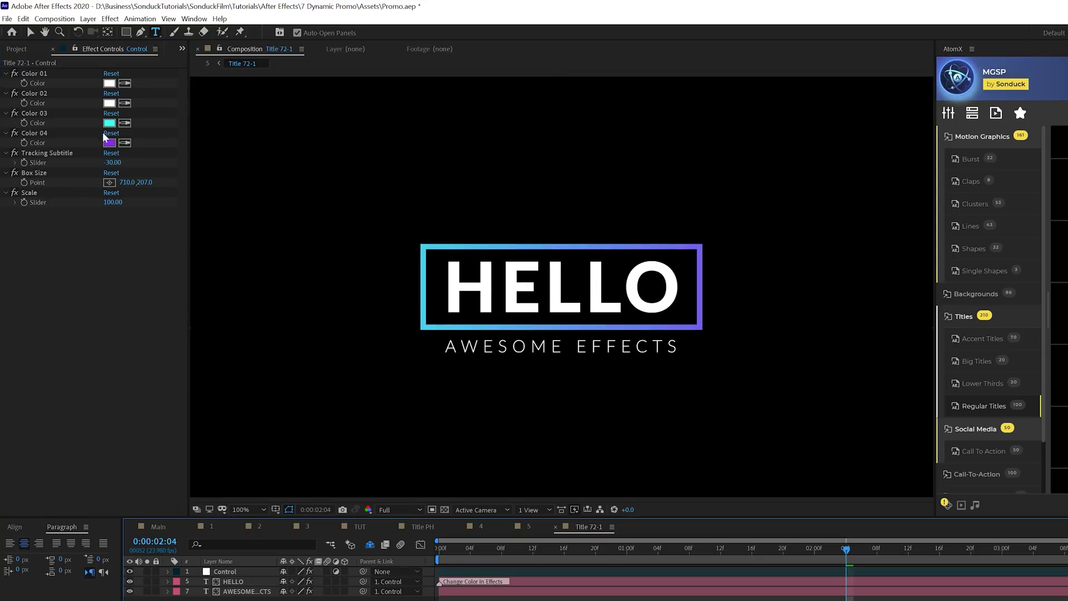
left_click(109, 123)
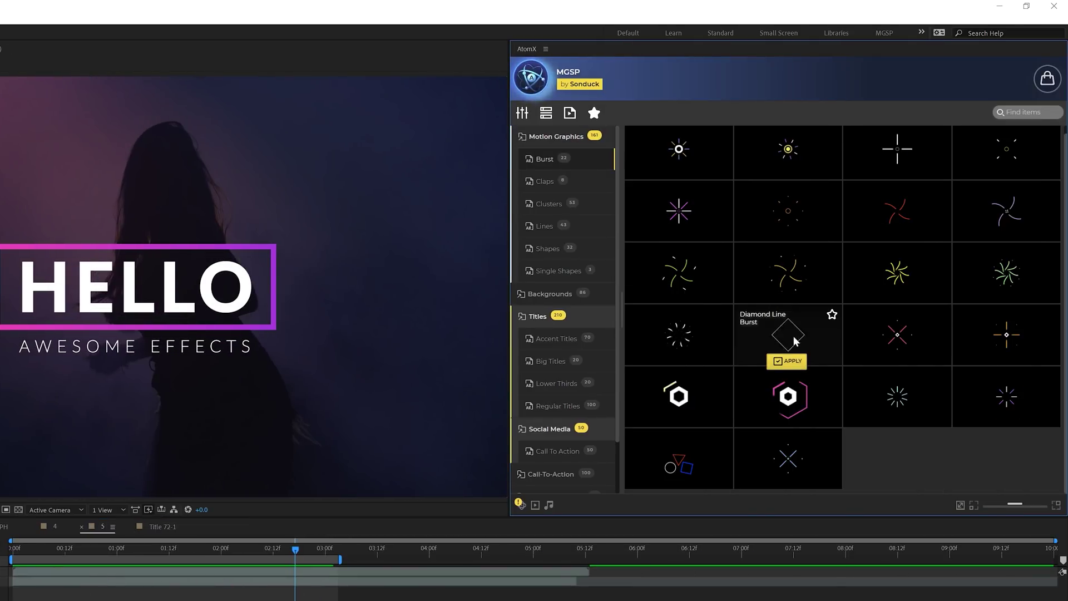
left_click(552, 210)
mouse_move(818, 384)
scroll(816, 383, "down", 1)
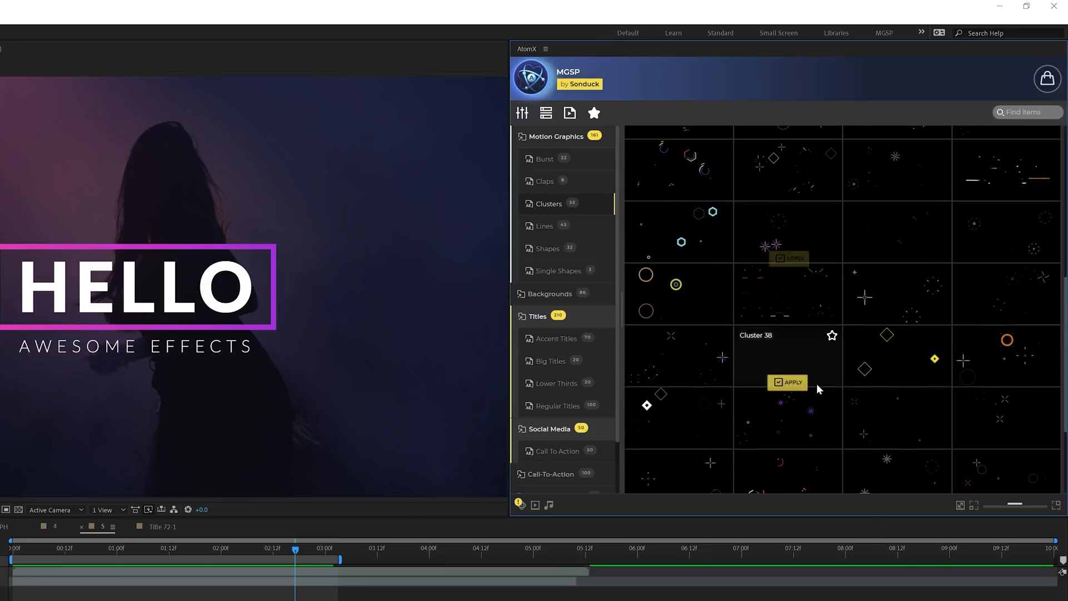
left_click(891, 309)
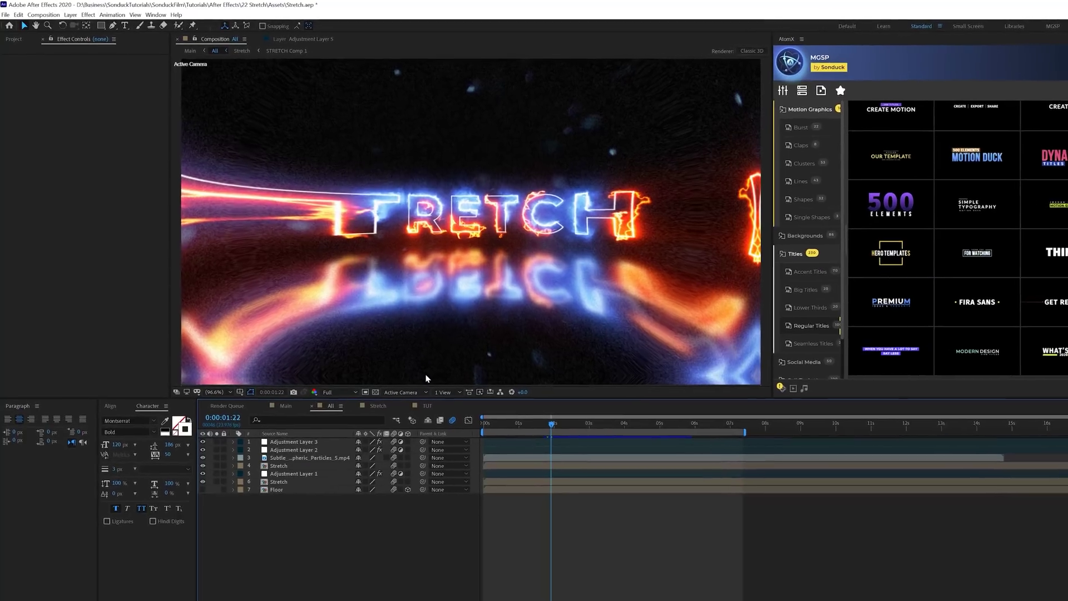
Pre-compose the Placeholder title layer in TUT into a new comp named Scale Done, moving all attributes.
left_click(412, 391)
left_click(301, 490)
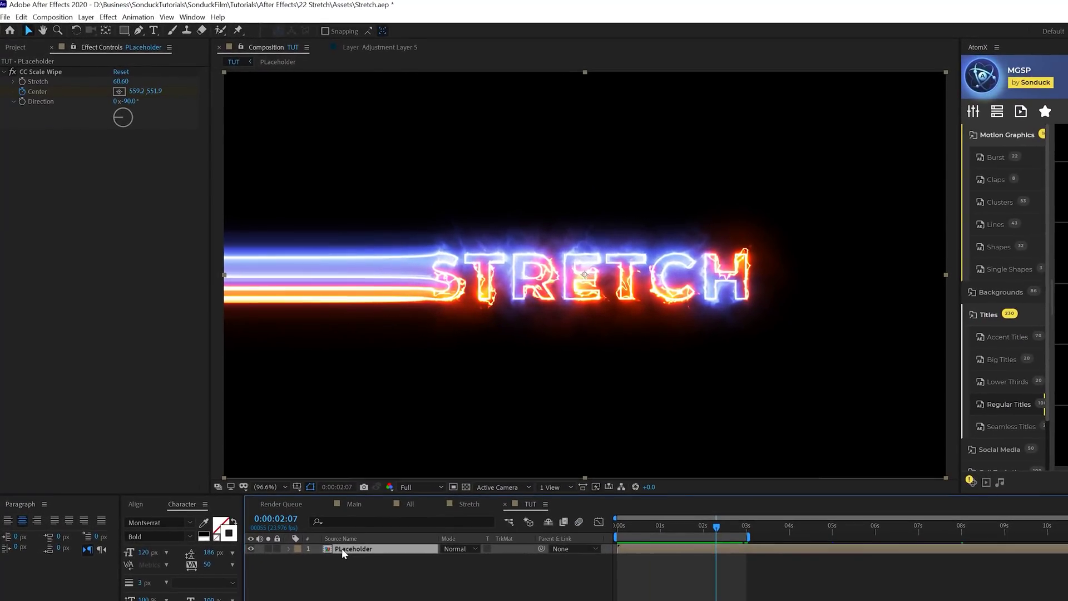
key("ctrl+shift+c")
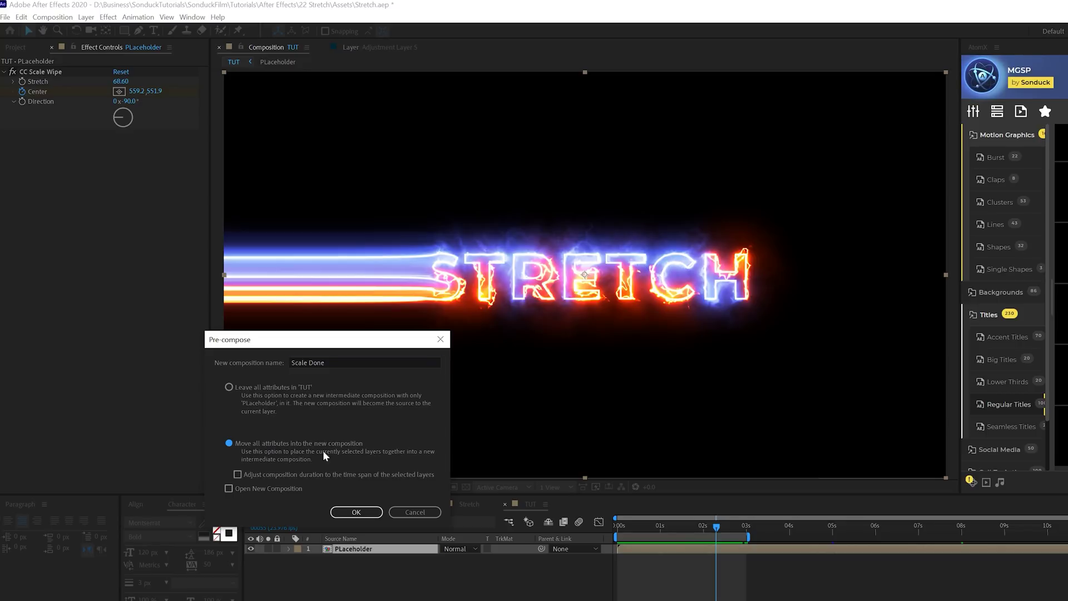
left_click(356, 511)
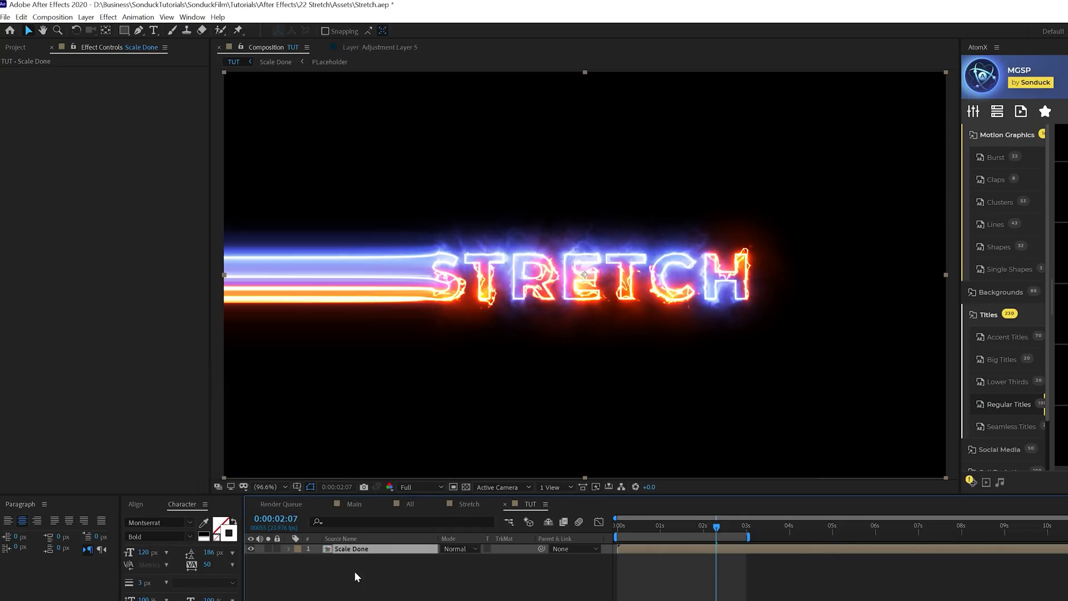
left_click(409, 504)
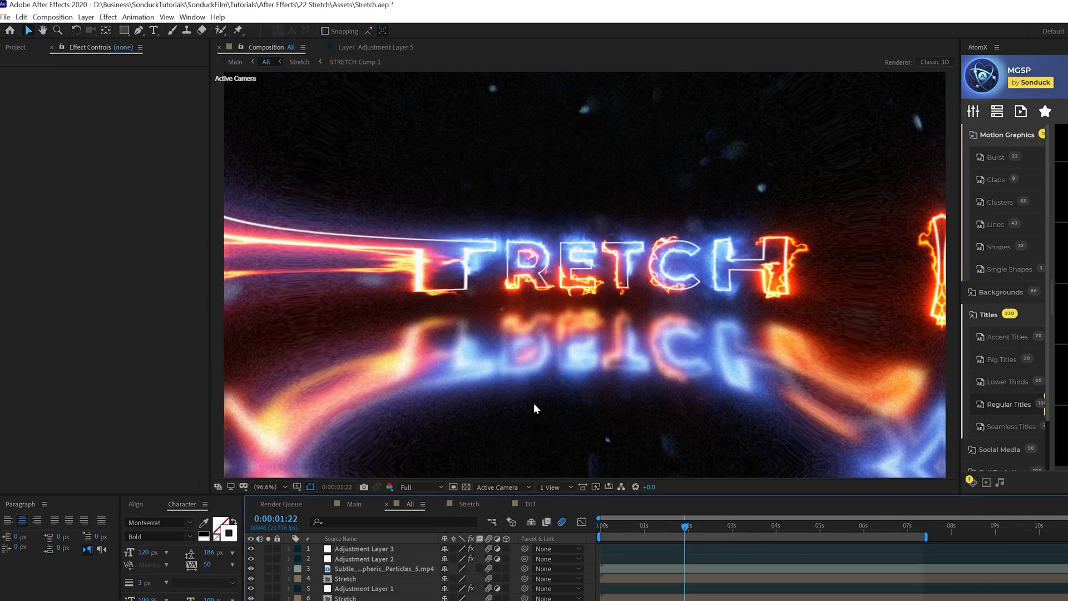
left_click(530, 504)
Duplicate Scale Done, move the copy below the original, and set both layers to Screen mode.
left_click(342, 550)
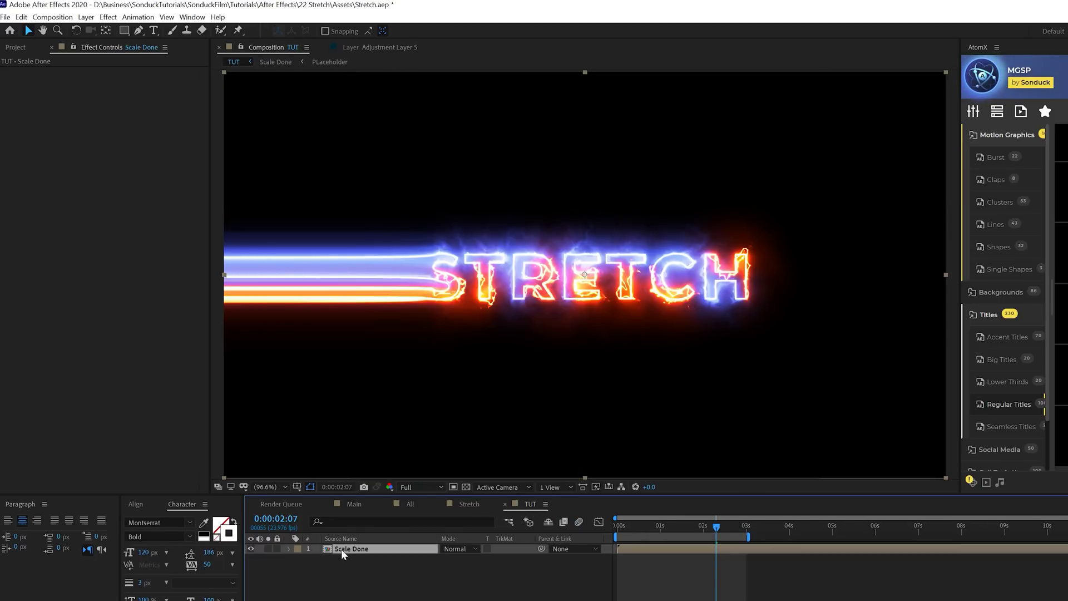
key("ctrl+d")
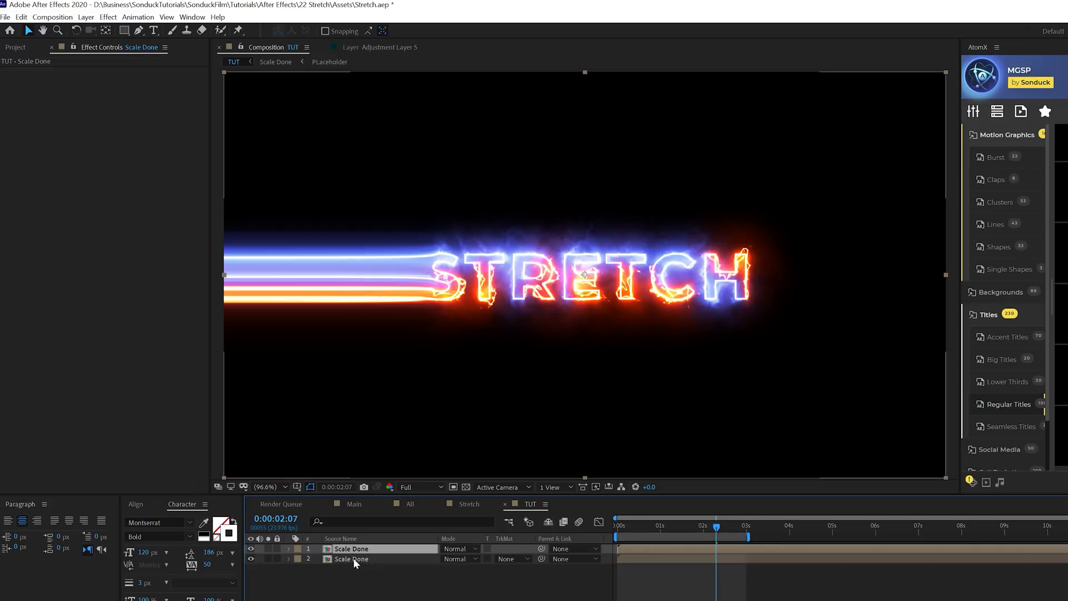
left_click(346, 559)
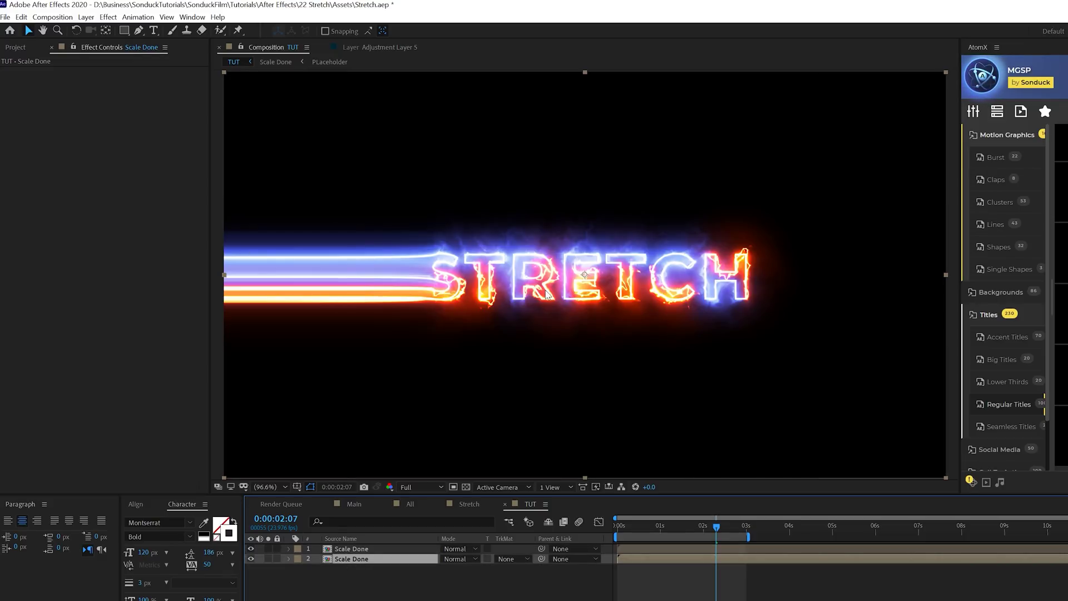
left_click_drag(548, 293, 562, 332)
left_click_drag(338, 596, 372, 530)
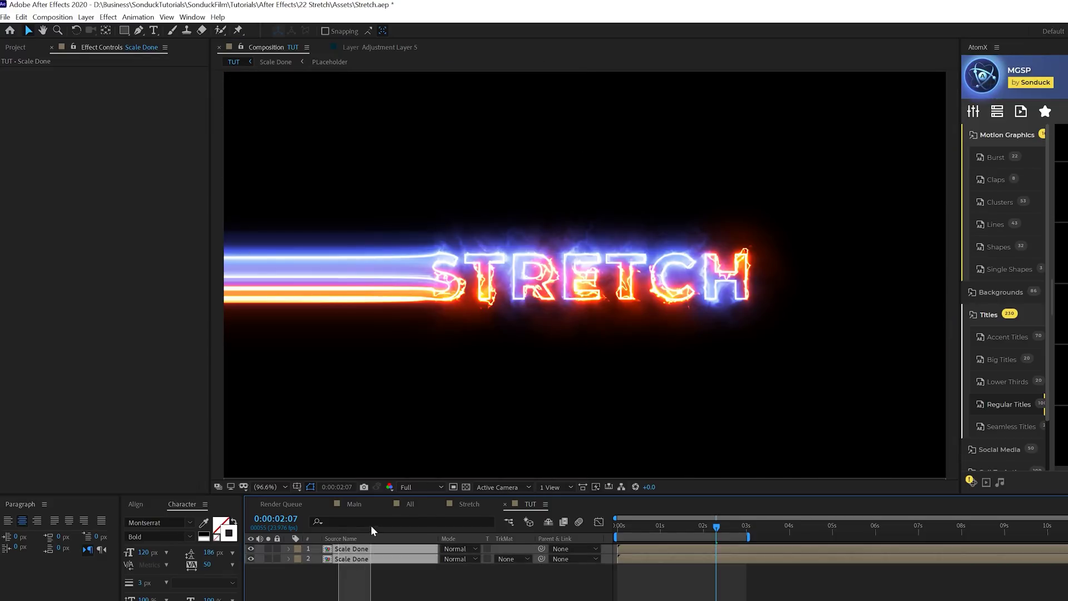
left_click(466, 556)
left_click(461, 211)
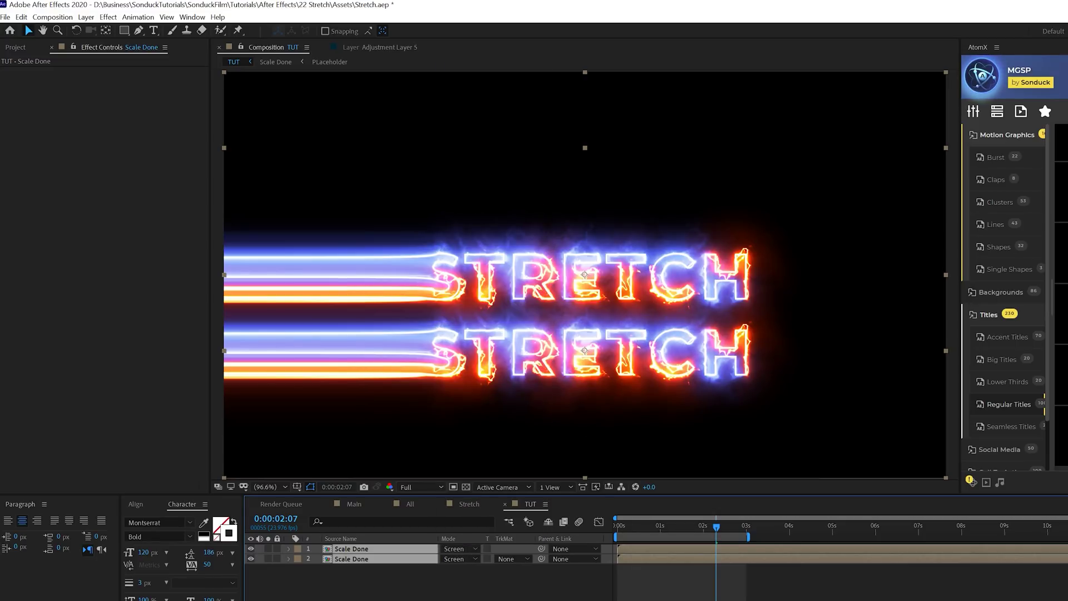
Flip the lower Scale Done copy vertically to form the mirrored reflection.
left_click(372, 558)
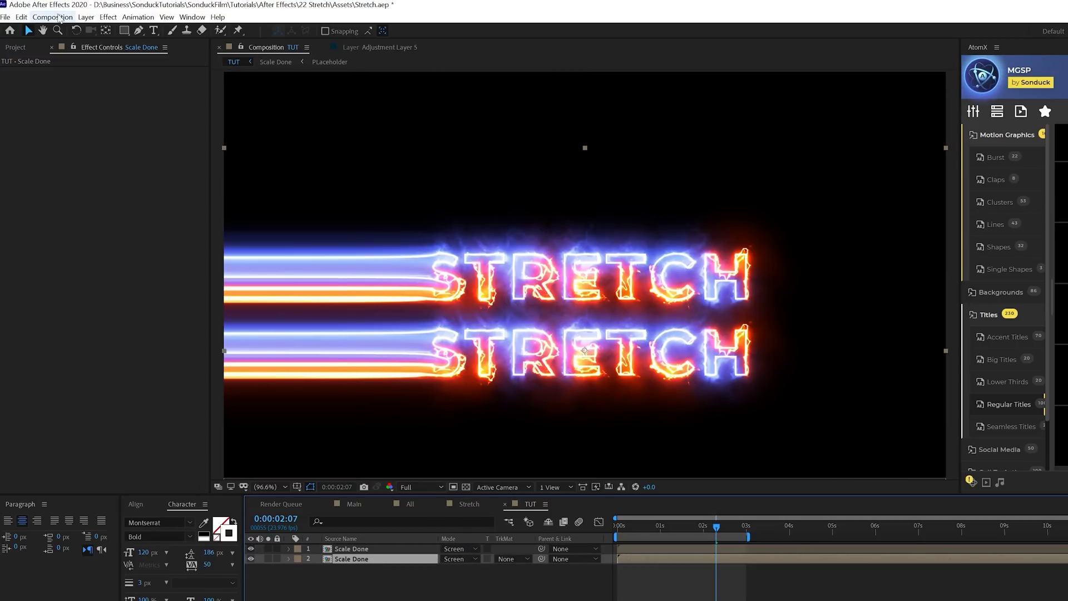
left_click(139, 150)
left_click(86, 18)
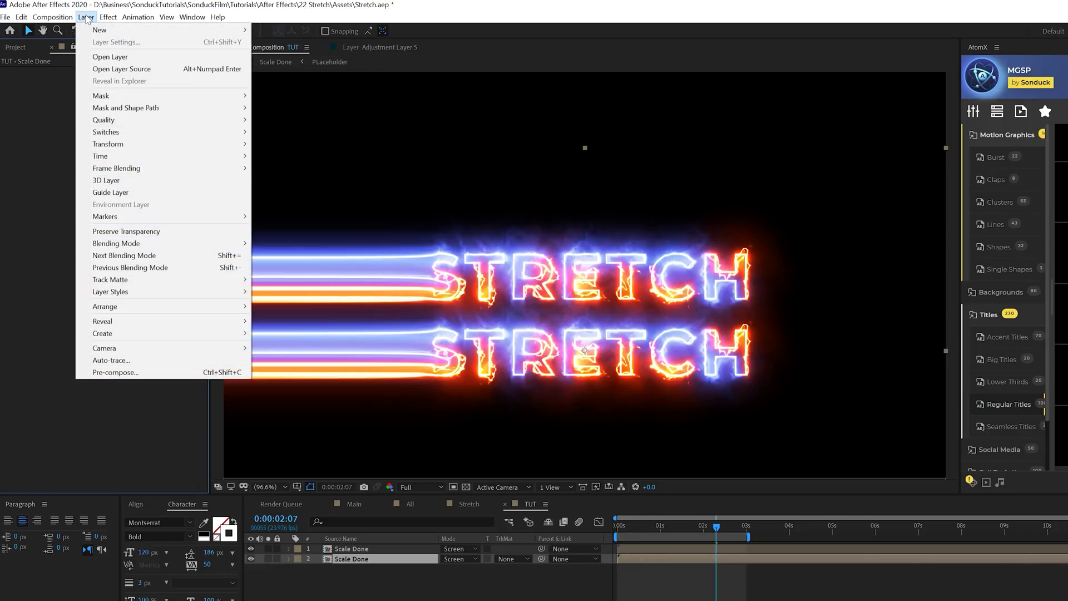
mouse_move(111, 144)
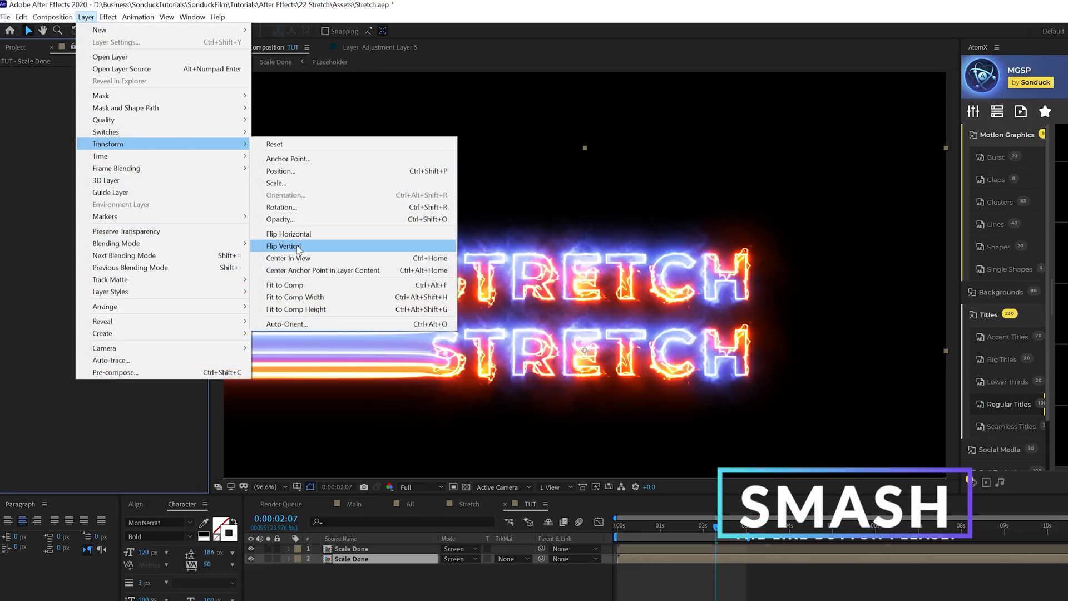
left_click(309, 246)
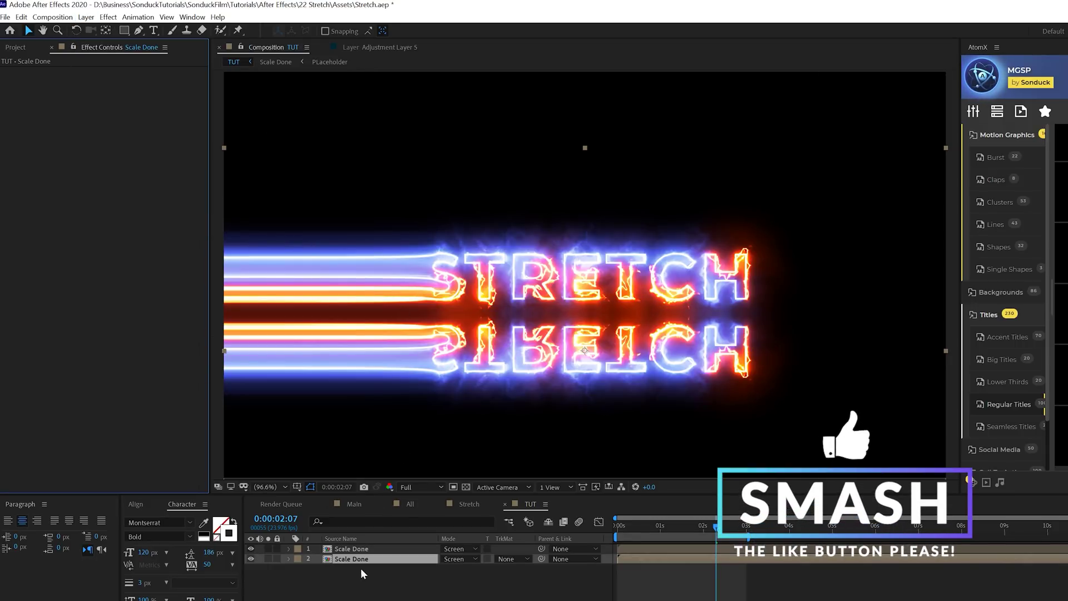
left_click(310, 590)
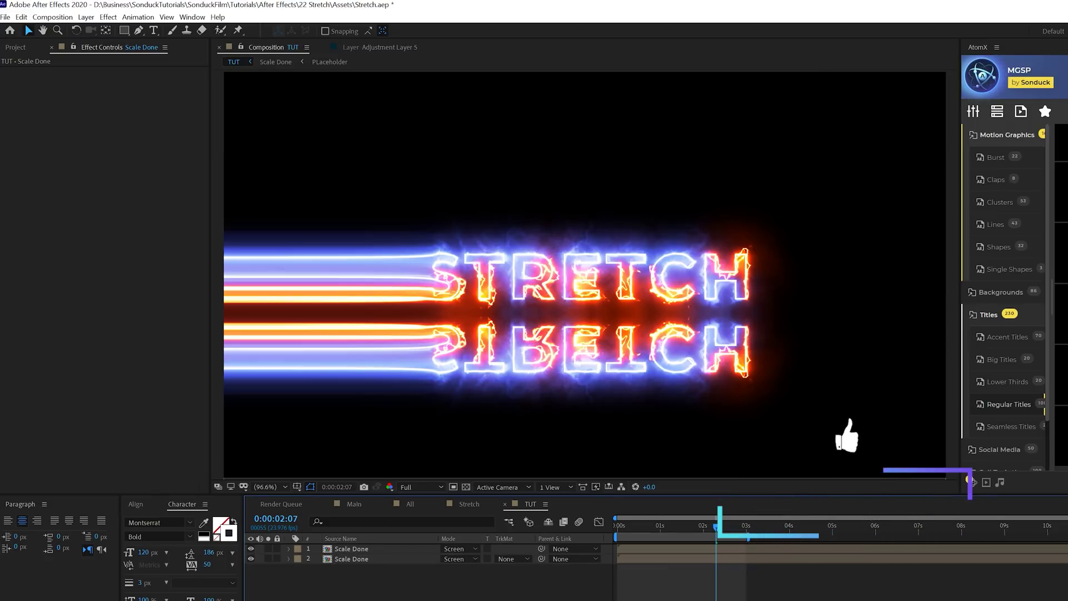
left_click(15, 47)
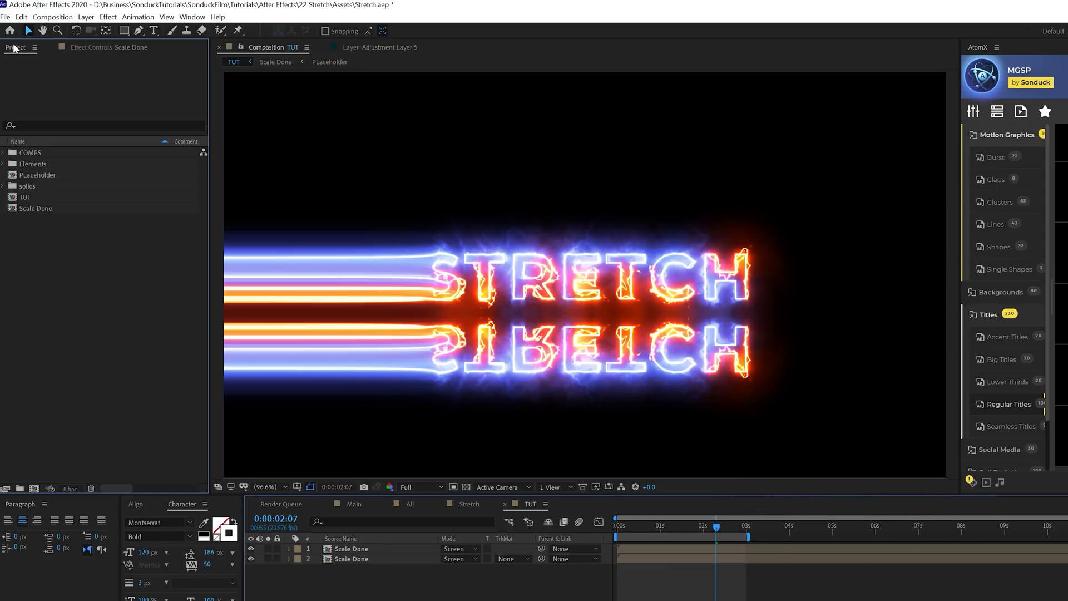
Place the Surface-Dark-Background texture into TUT and pre-compose it as Floor.
left_click(3, 164)
double_click(31, 187)
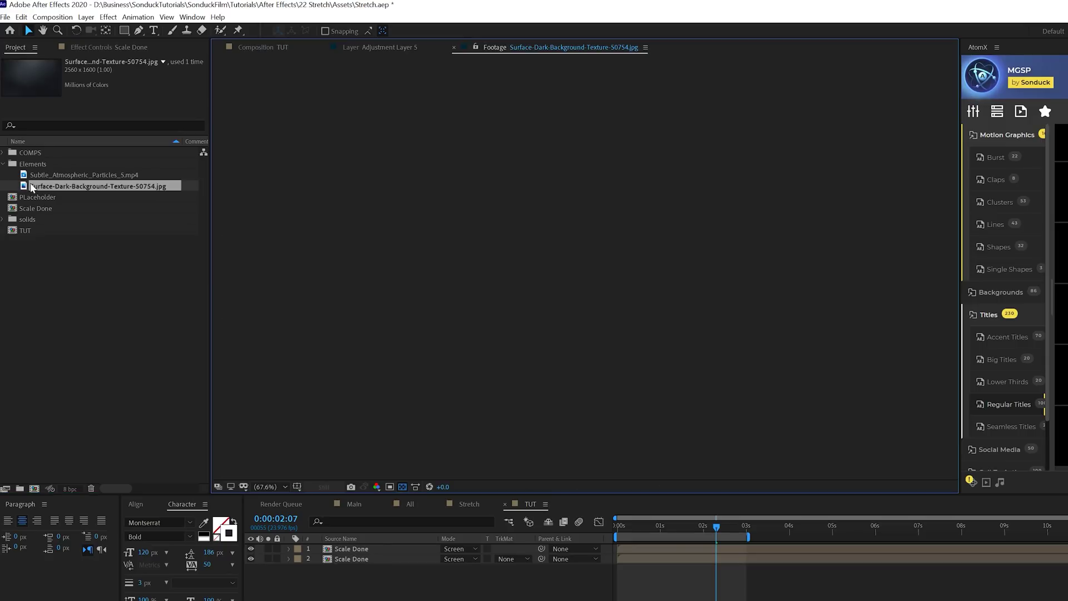
left_click(453, 47)
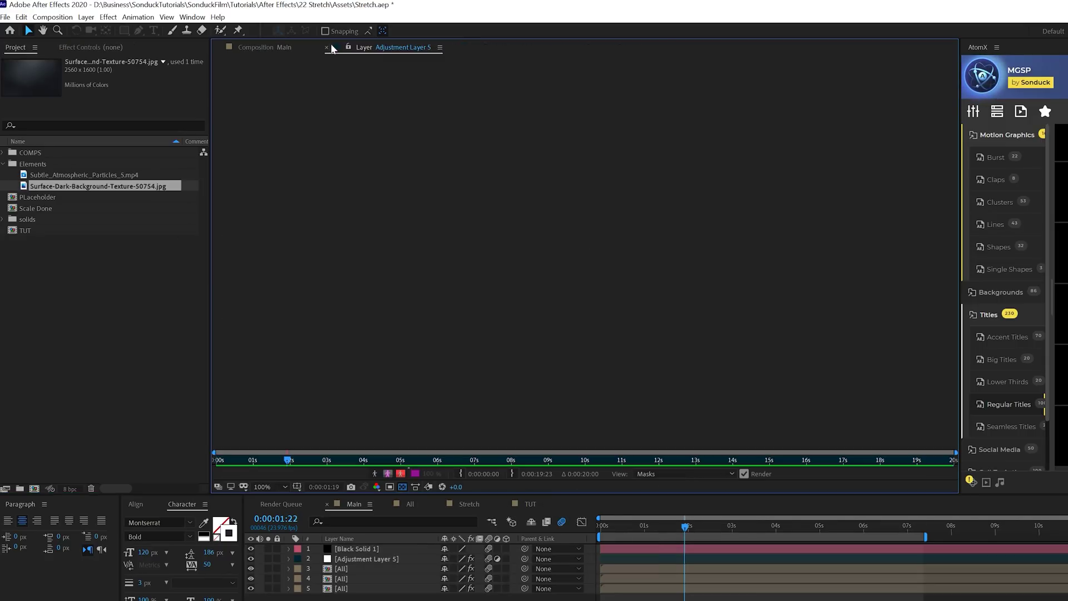
left_click(278, 47)
left_click_drag(54, 188, 350, 573)
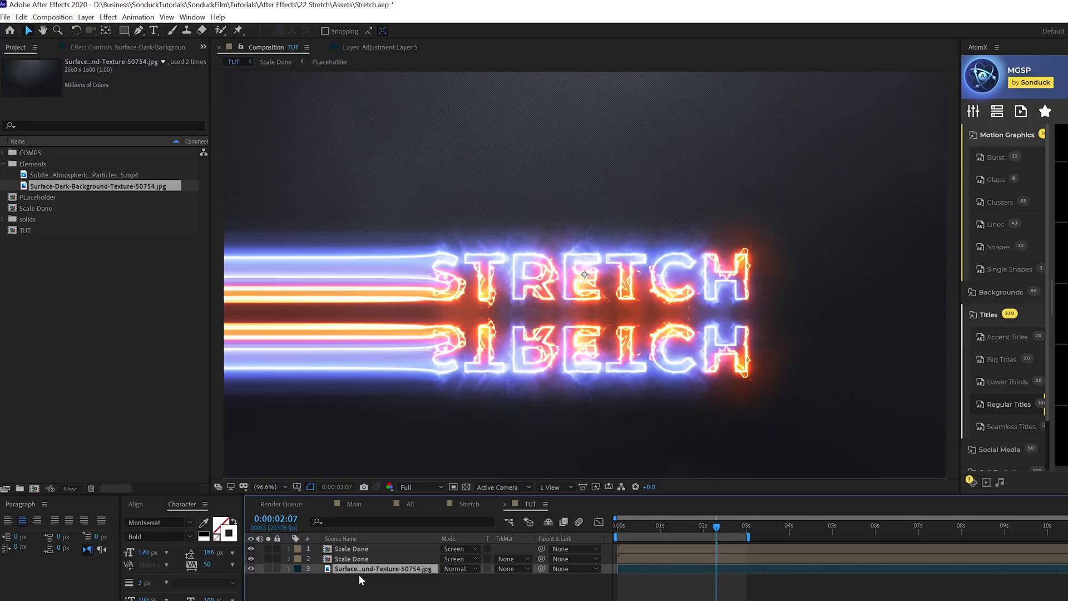
key("ctrl+shift+c")
type("Flo")
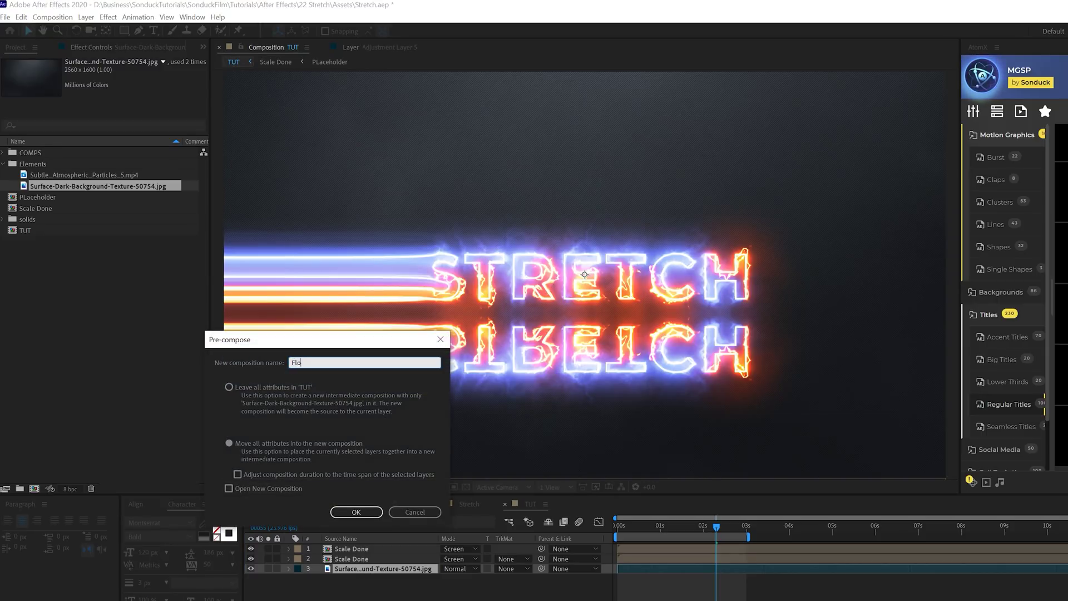
type("or")
key("Return")
Make Floor a 3D layer rotated 90° on X and positioned at 960, 703 beneath the title.
key("F4")
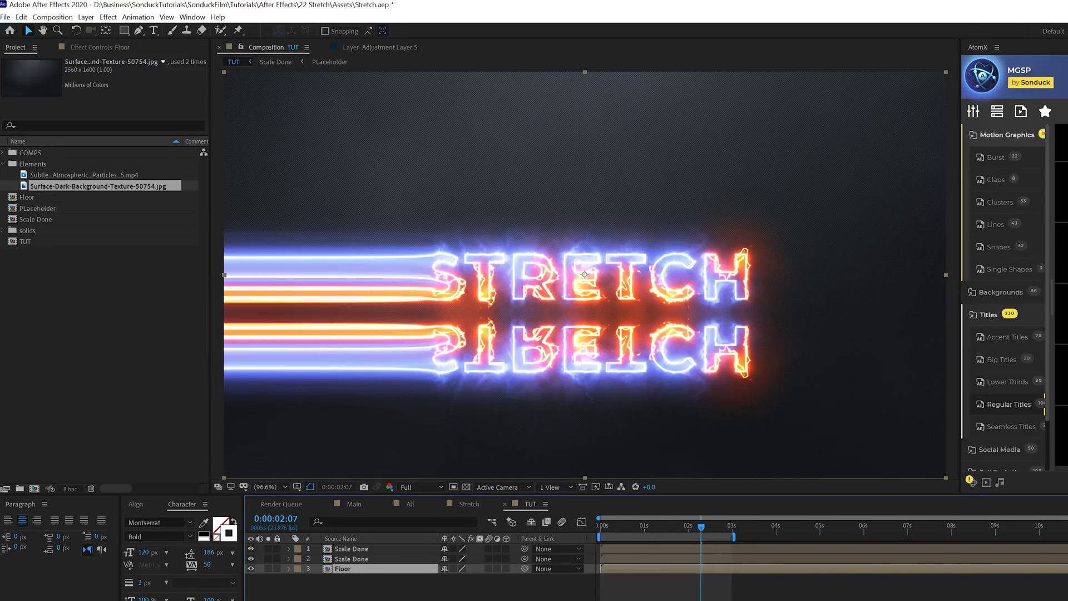
left_click(505, 569)
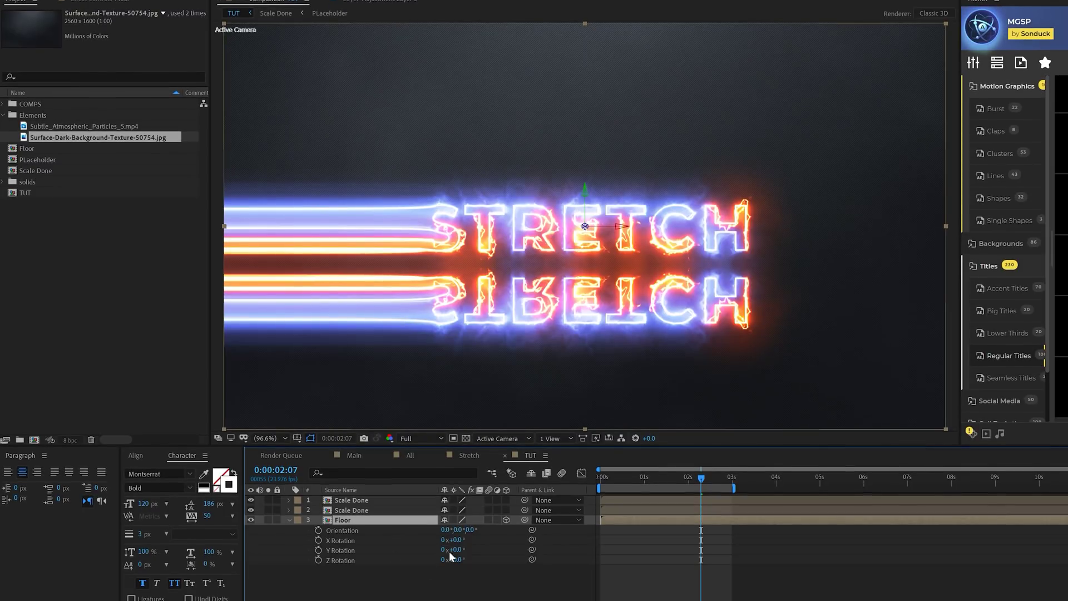
key("F2")
type("90")
key("Return")
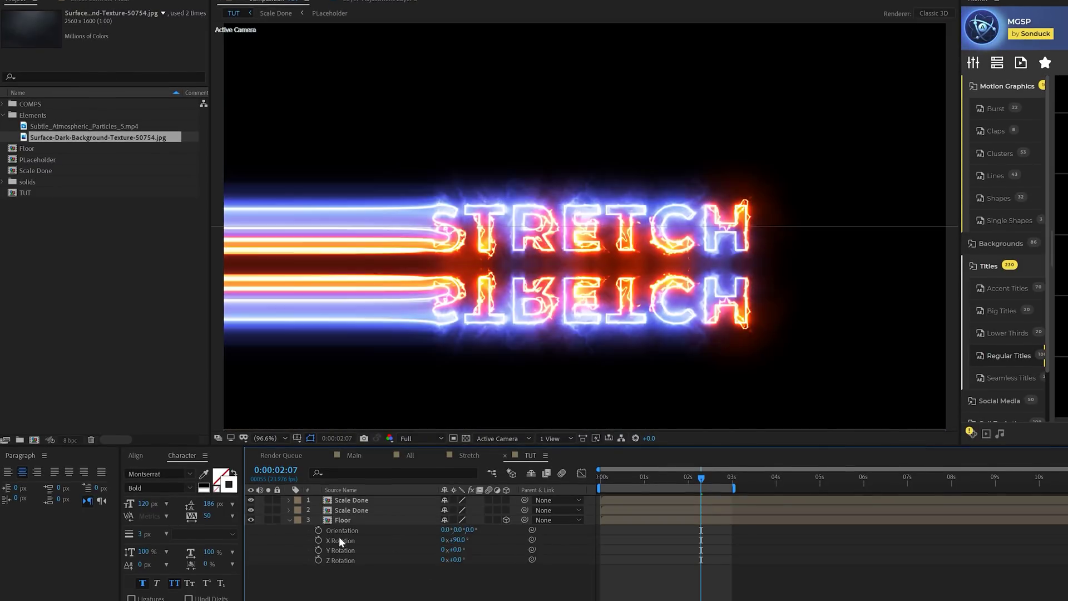
left_click(332, 520)
key("p")
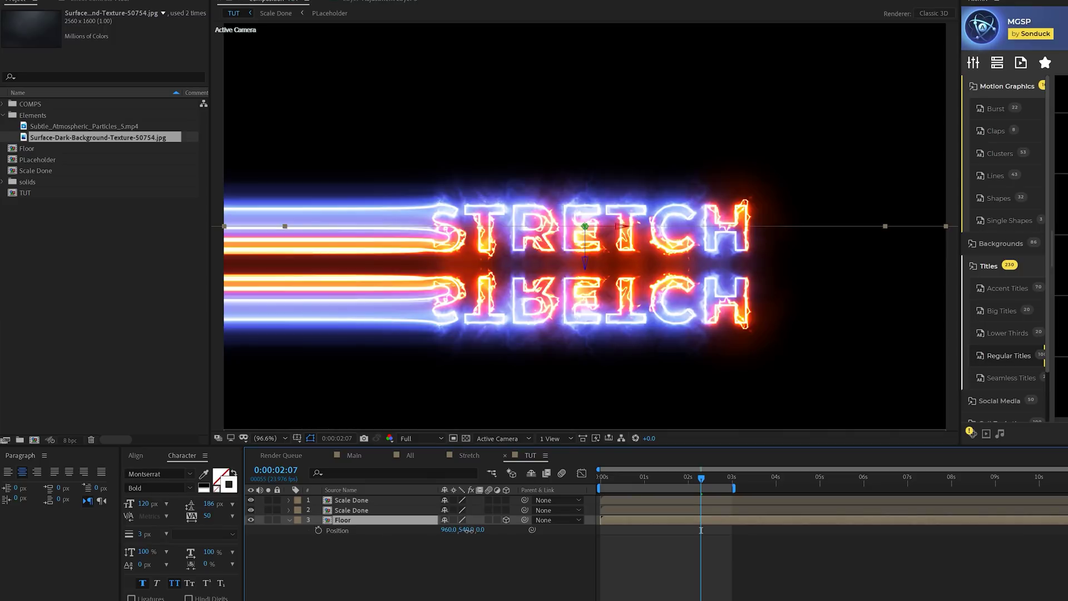
left_click_drag(467, 529, 716, 524)
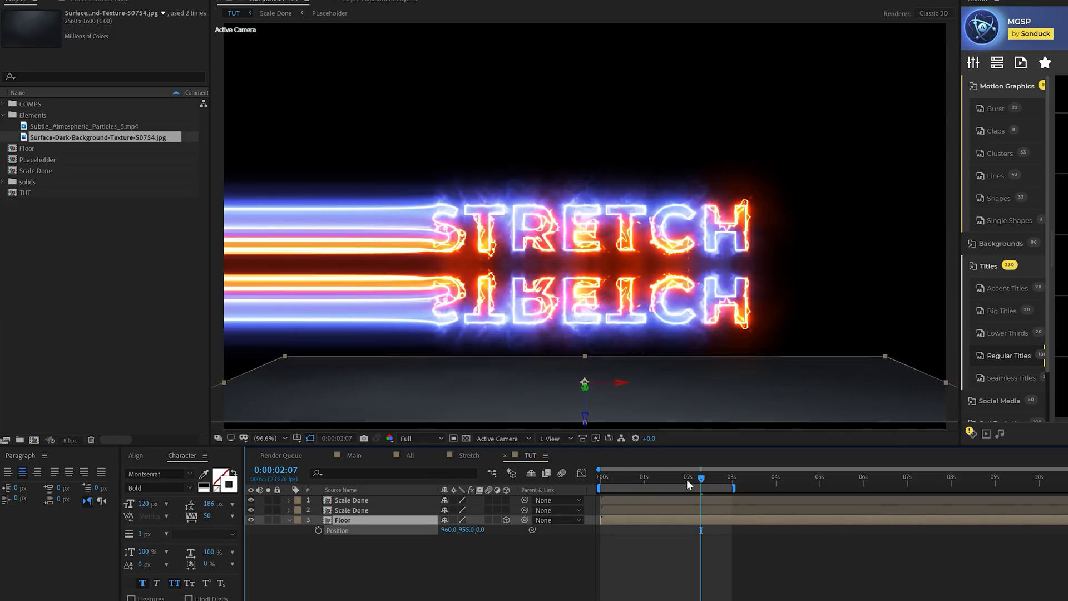
key("comma")
key("comma")
left_click_drag(463, 537, 442, 537)
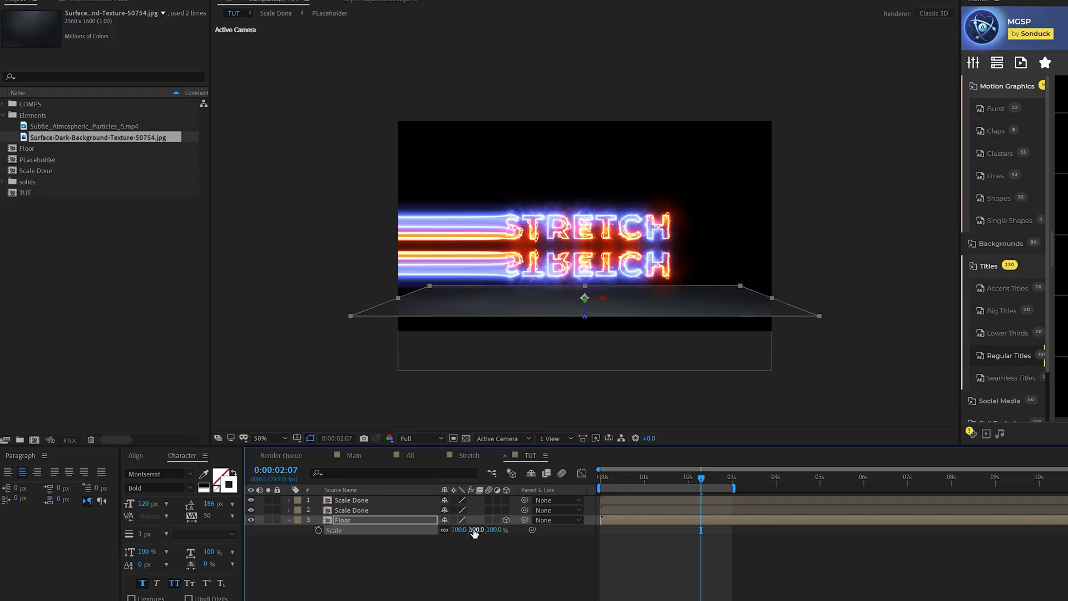
key("p")
key("period")
key("period")
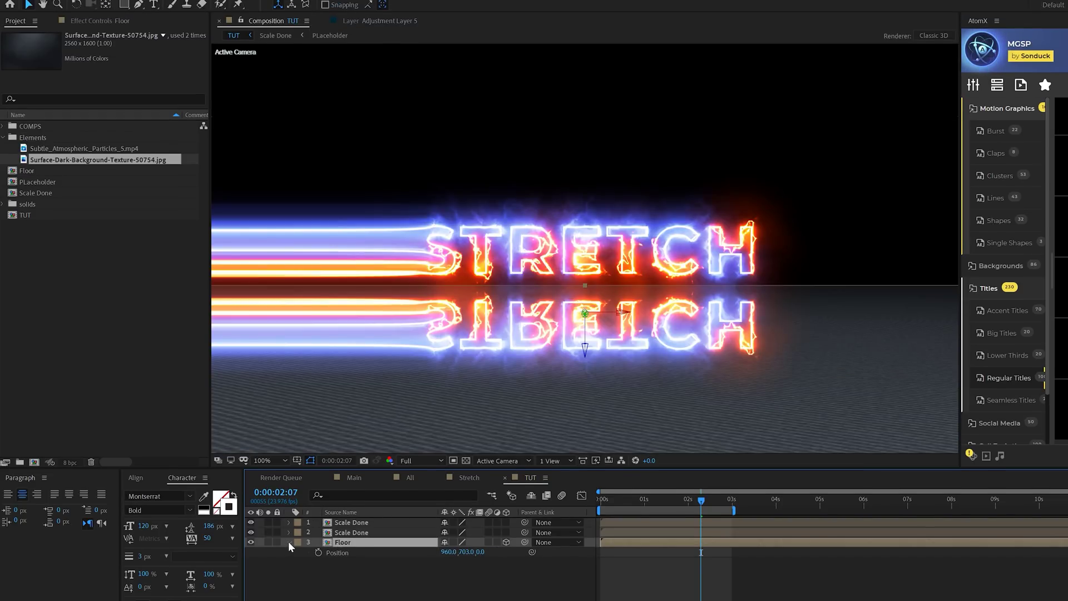
left_click(289, 519)
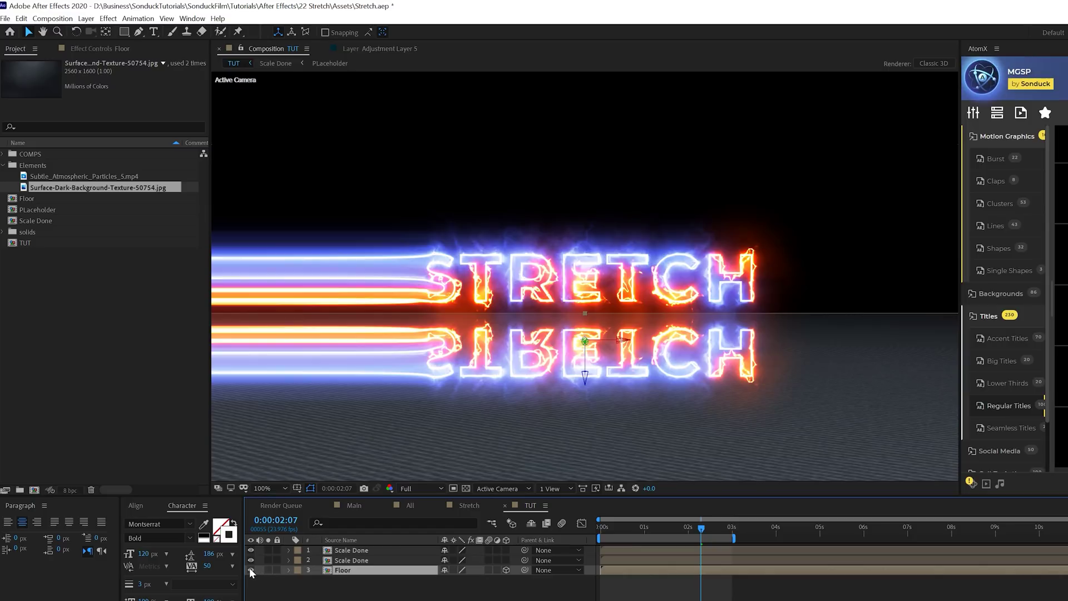
Hide the Floor layer and add an adjustment layer placed just below the top Scale Done.
left_click(250, 570)
left_click(86, 19)
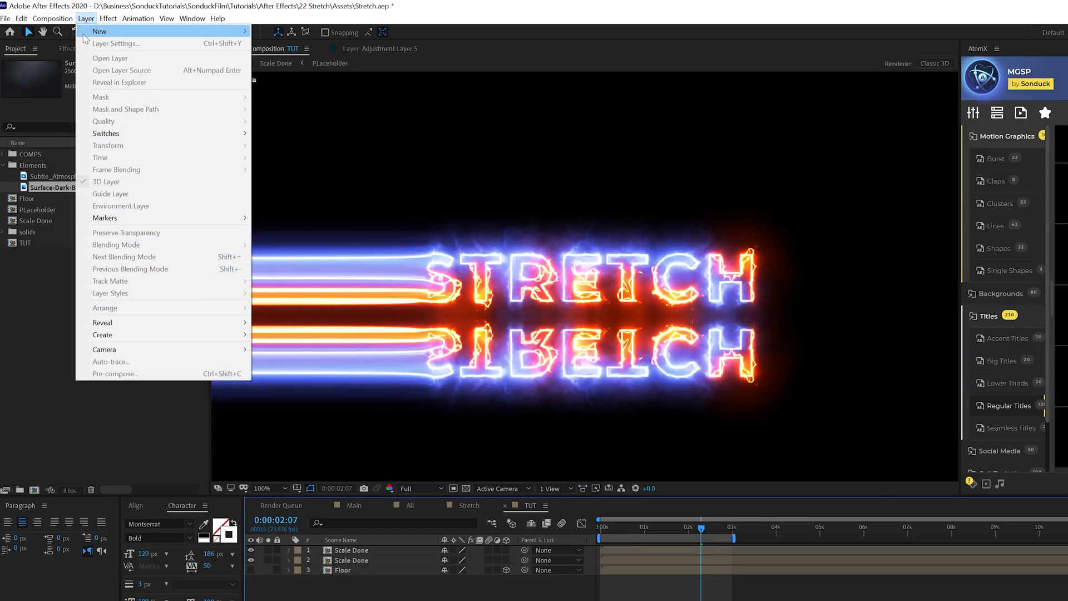
mouse_move(91, 32)
left_click(293, 103)
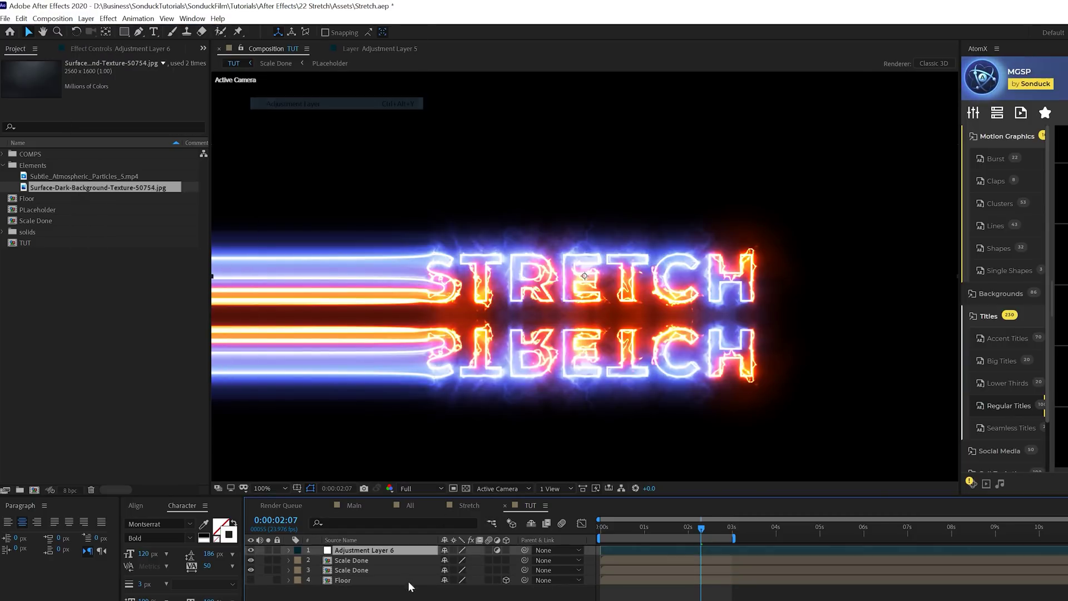
left_click_drag(352, 551, 350, 563)
left_click(349, 550)
Apply Compound Blur to the adjustment layer with Floor as the blur layer and maximum blur 40.
left_click(354, 560)
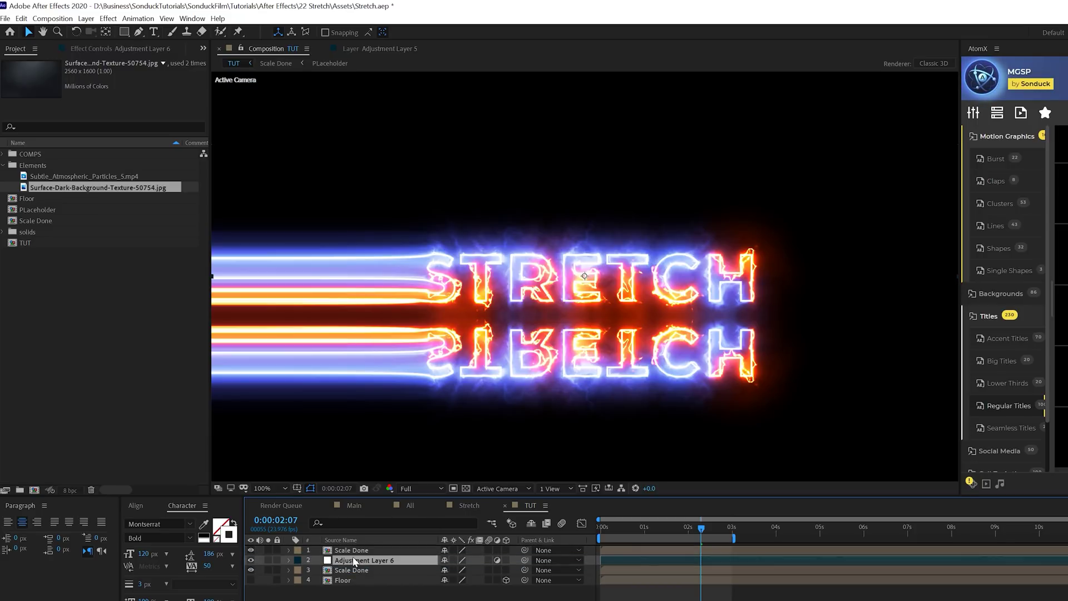
left_click(112, 19)
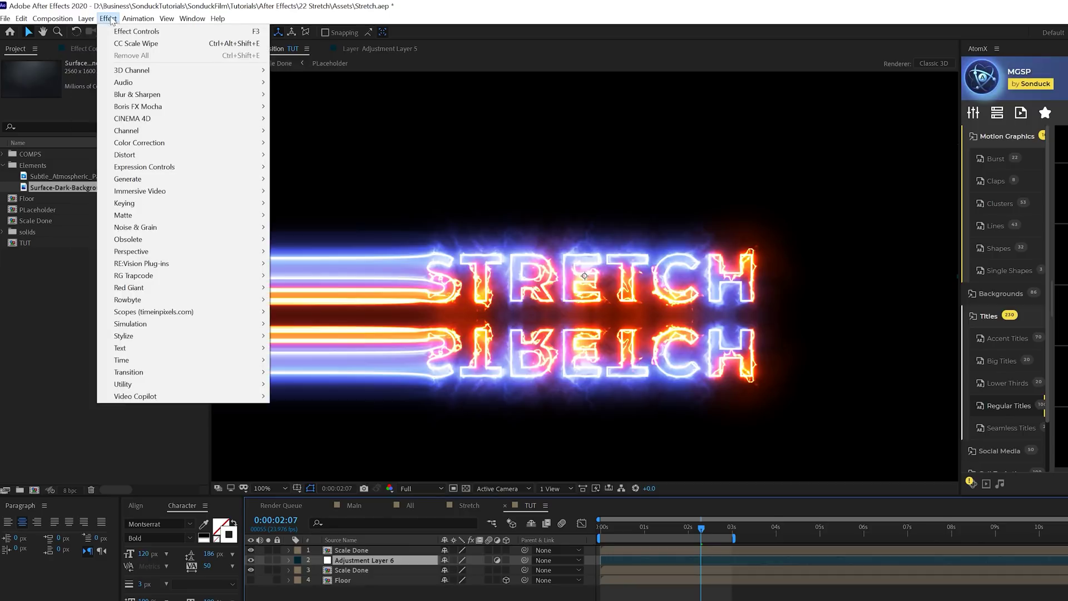
mouse_move(145, 94)
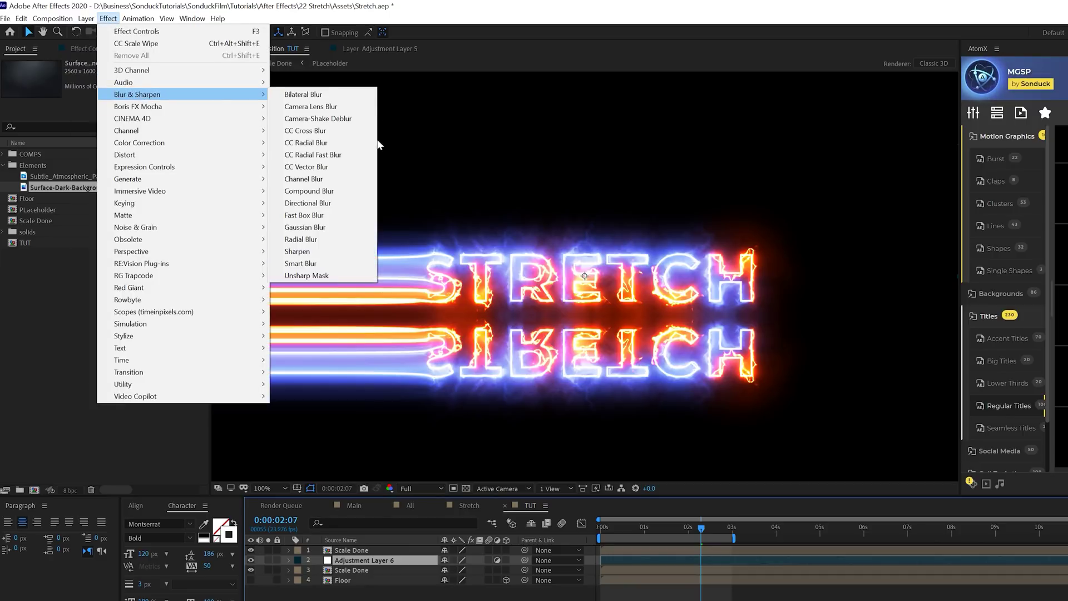
left_click(327, 190)
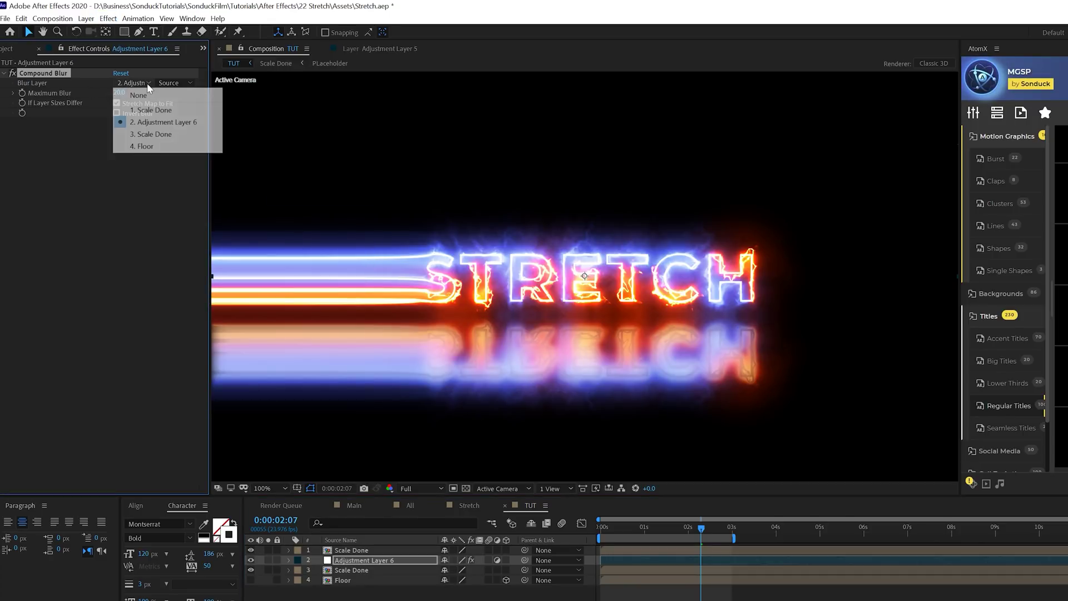
left_click(146, 147)
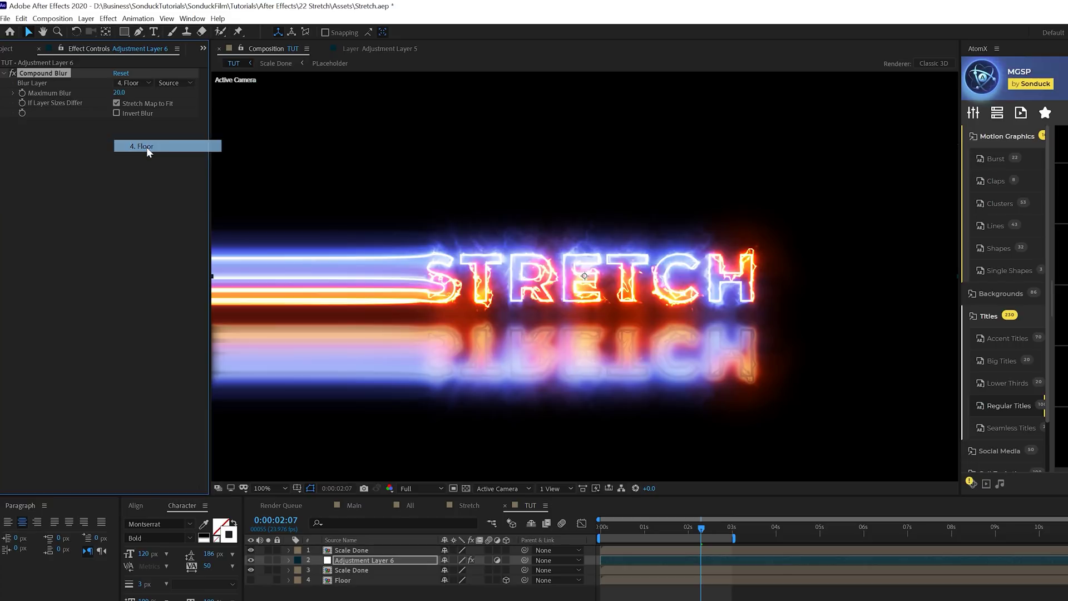
left_click(119, 92)
type("40")
key("Return")
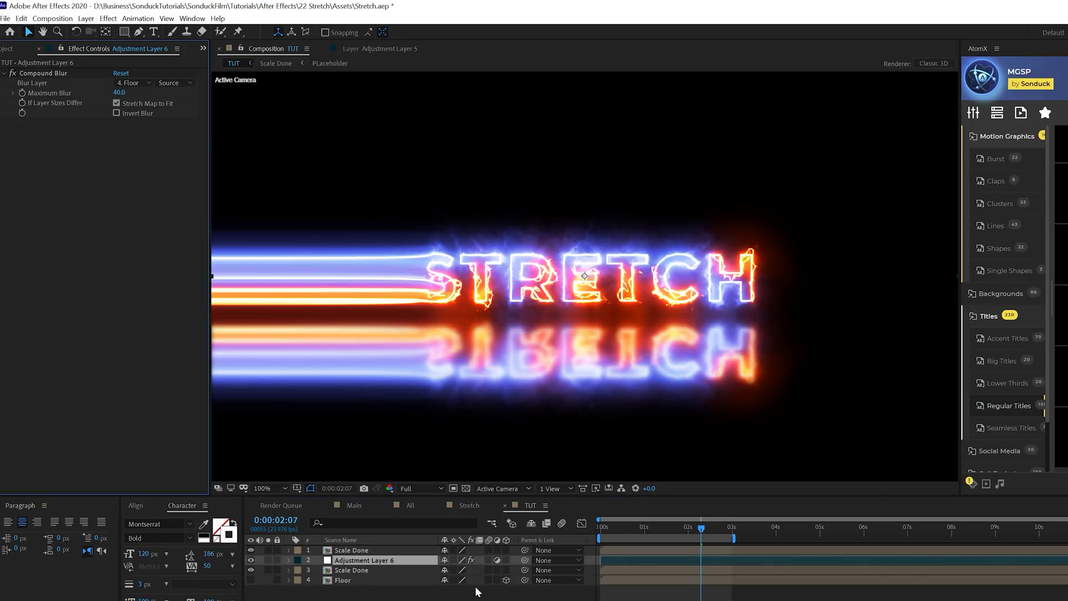
scroll(591, 365, "up", 2)
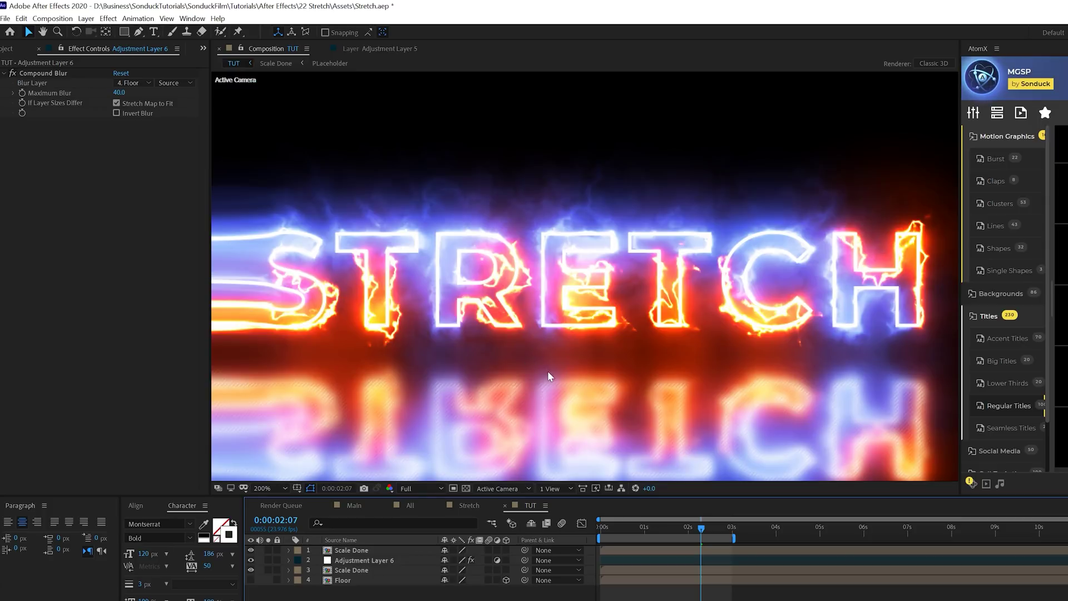
scroll(501, 317, "down", 2)
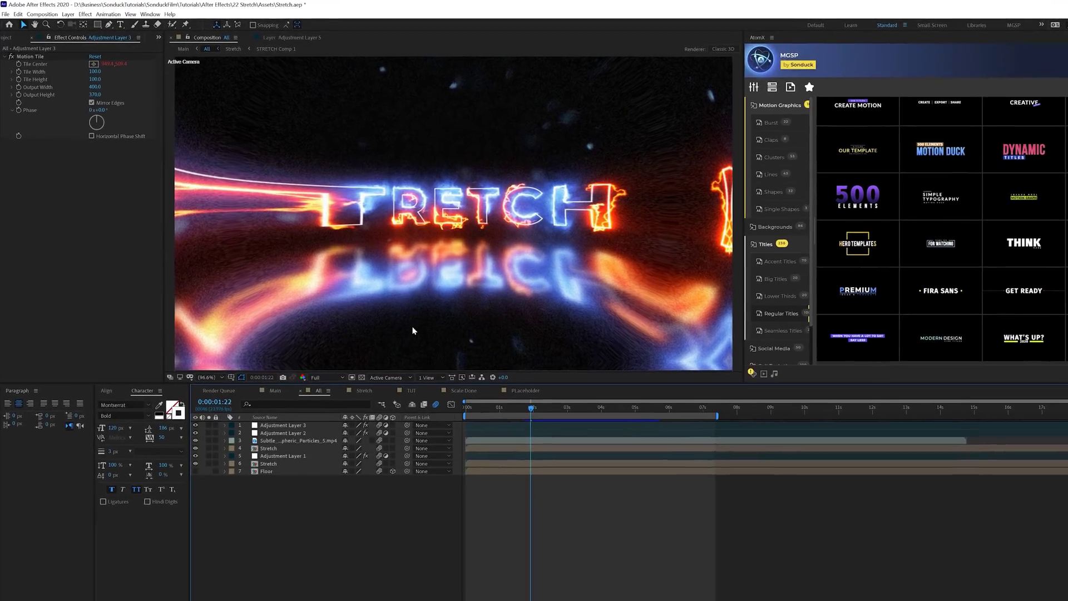
In TUT, add an adjustment layer with Optics Compensation at field of view 70, reversed lens distortion.
left_click(400, 380)
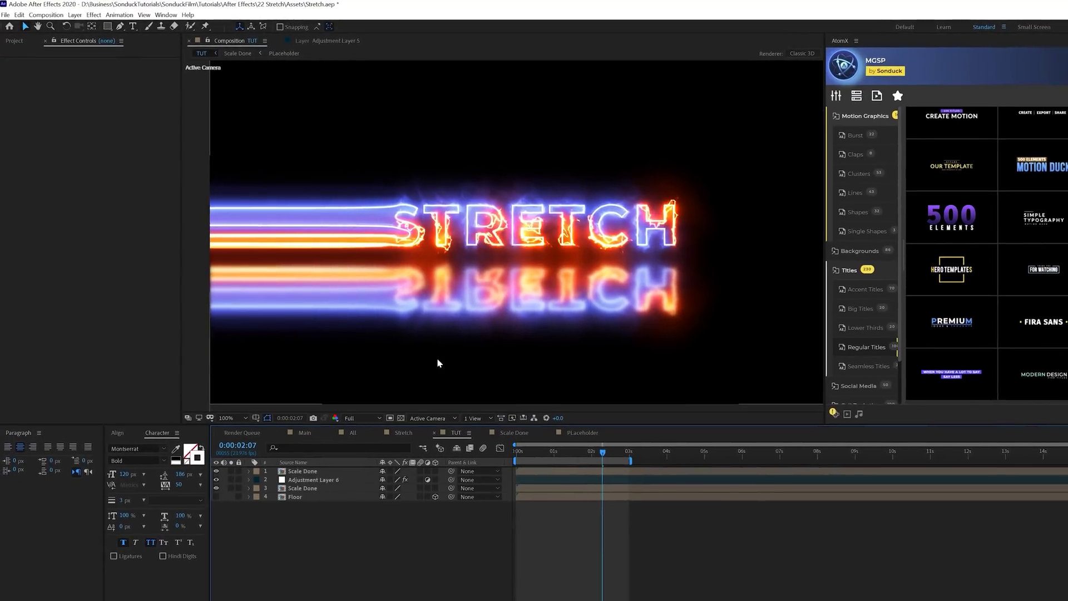
key("ctrl+alt+y")
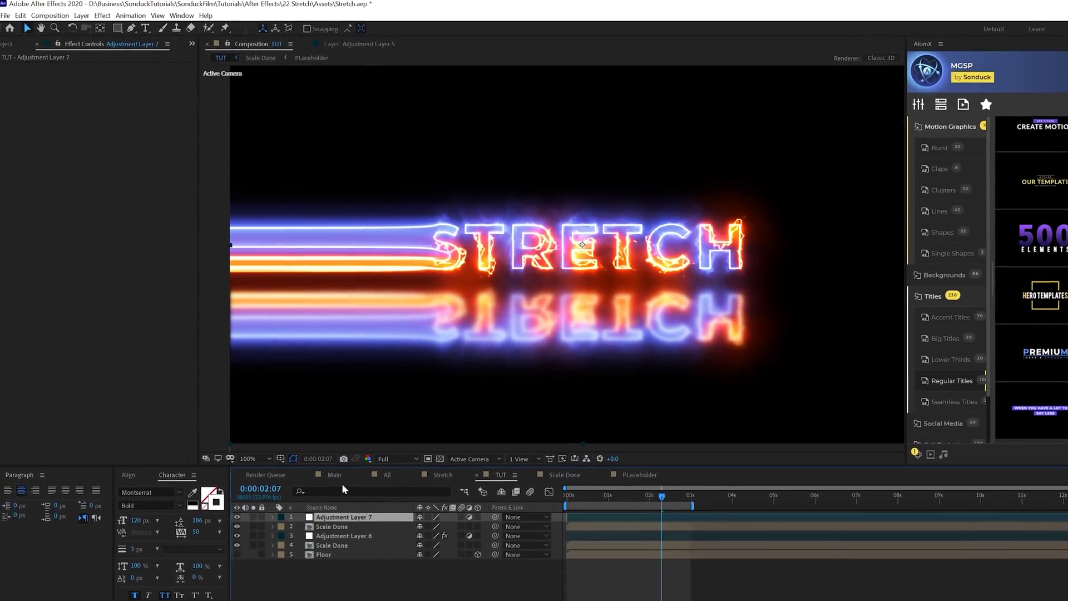
left_click(100, 15)
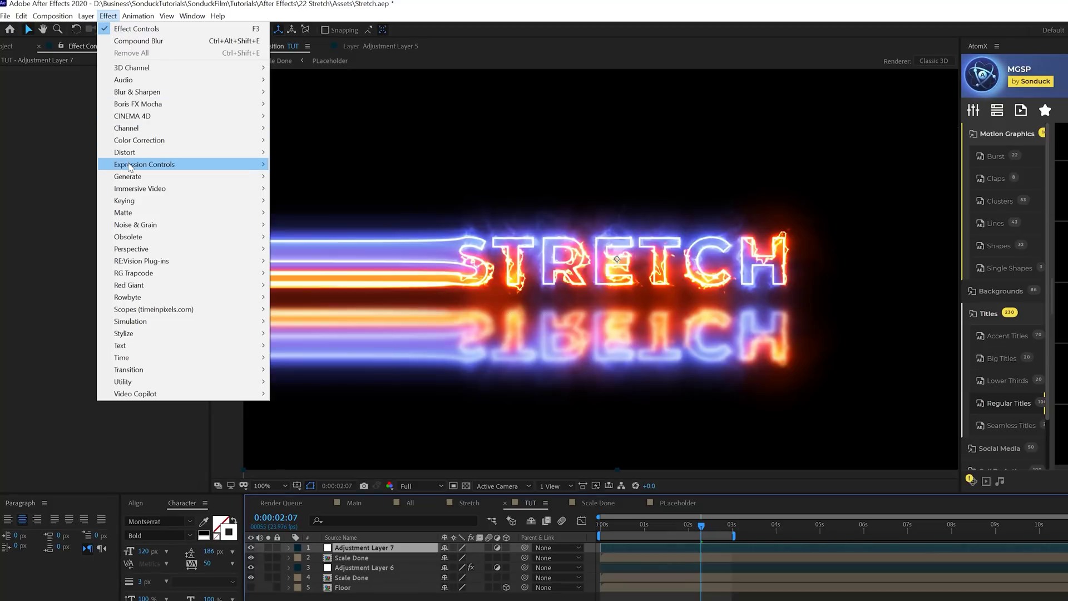
mouse_move(129, 155)
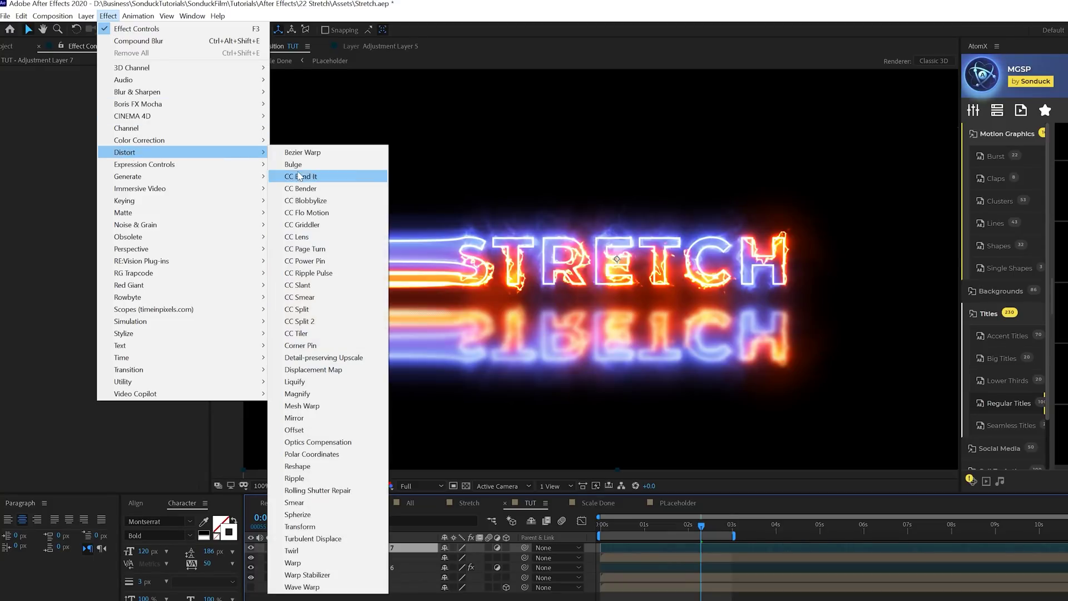
left_click(332, 441)
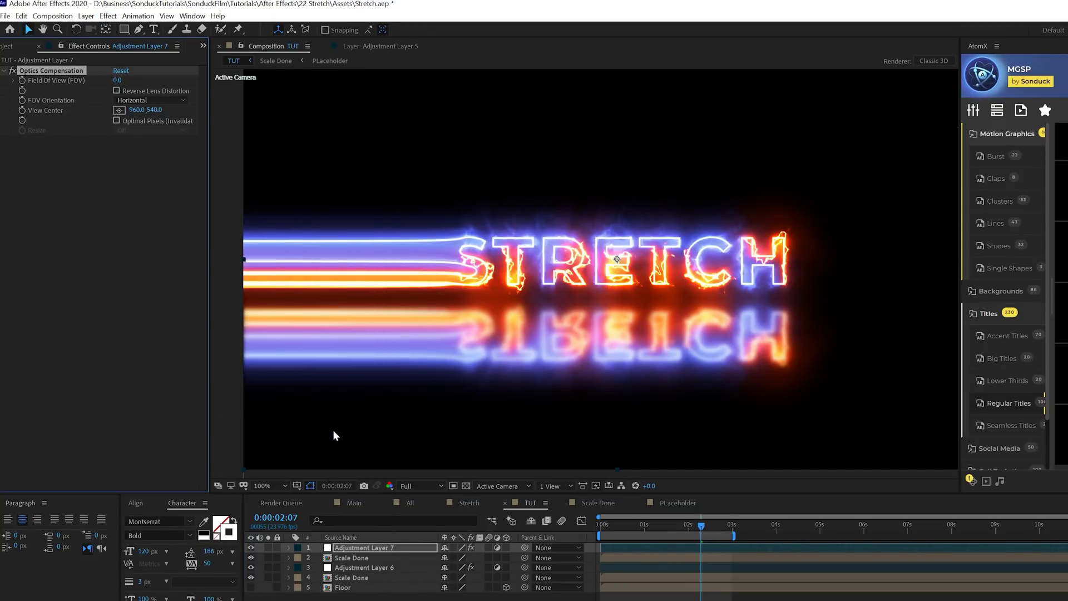
left_click(118, 80)
type("70")
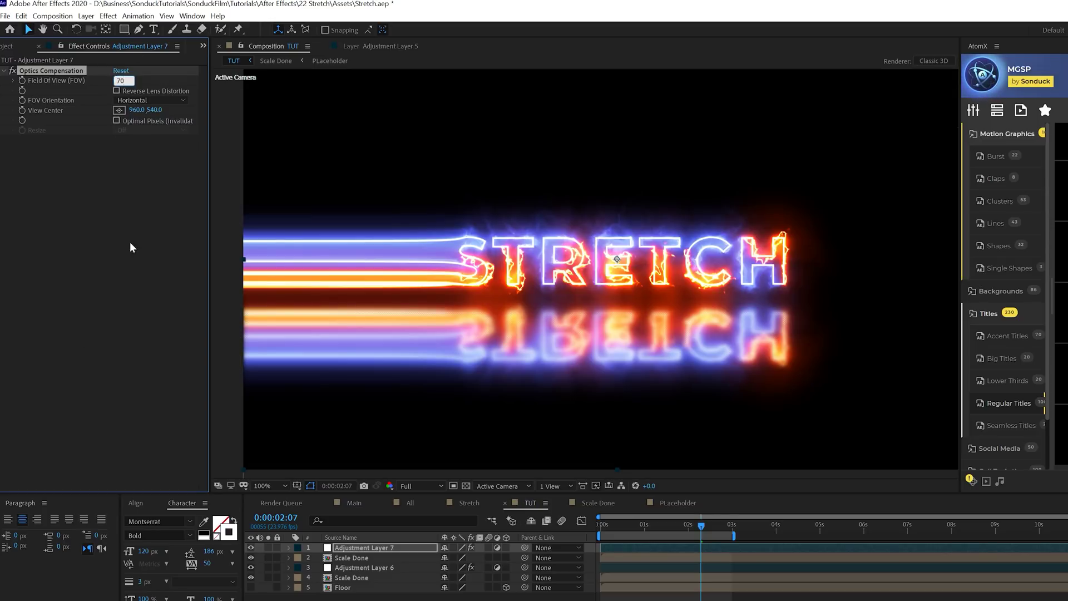
key("Return")
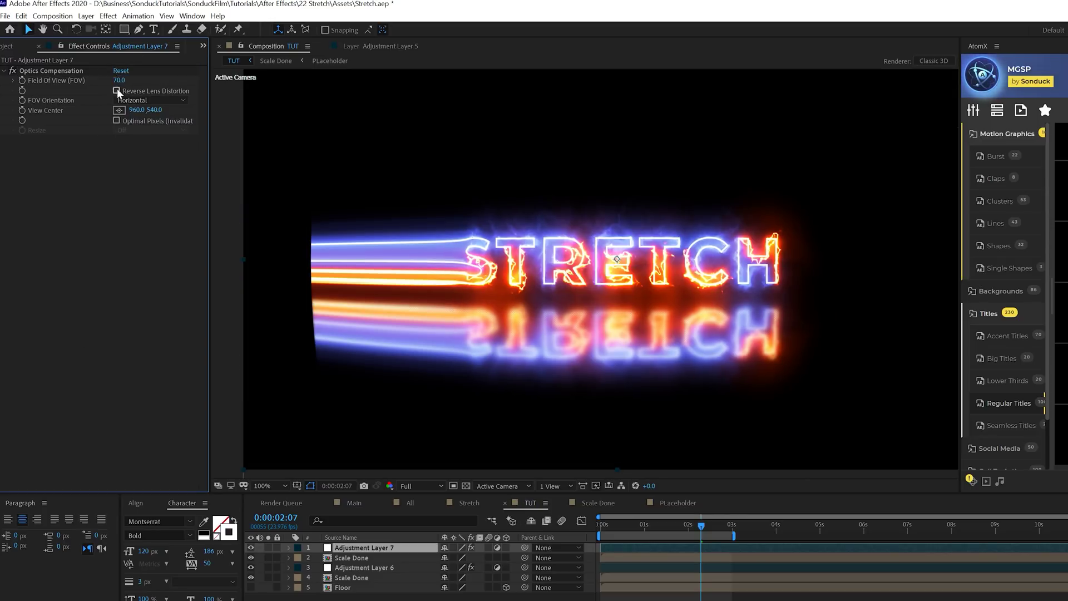
left_click(116, 90)
Add Noise at 16% with colour noise turned off.
left_click(108, 16)
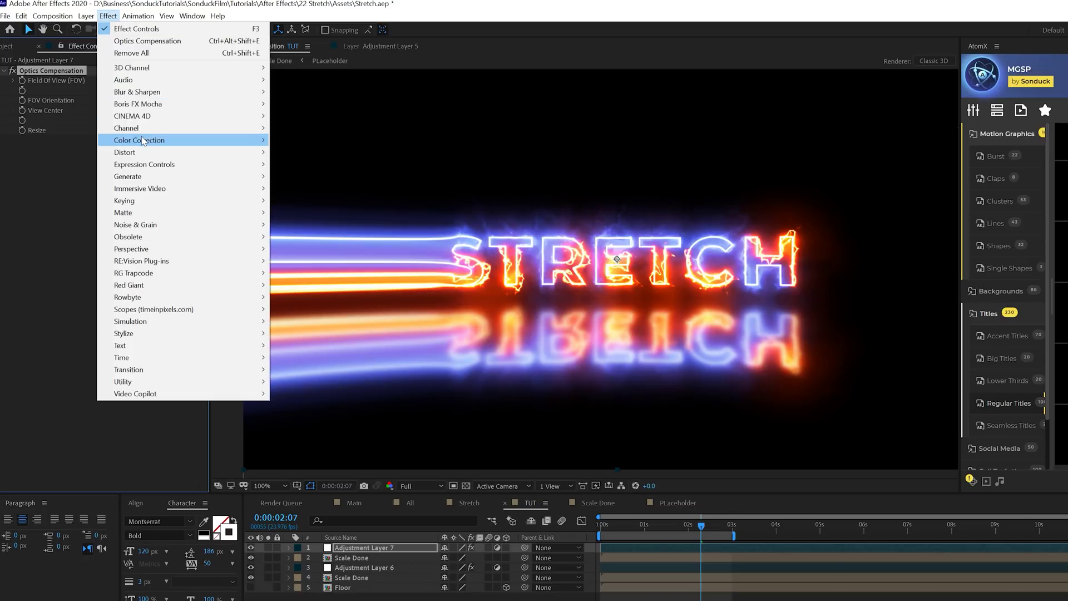
mouse_move(143, 225)
left_click(293, 297)
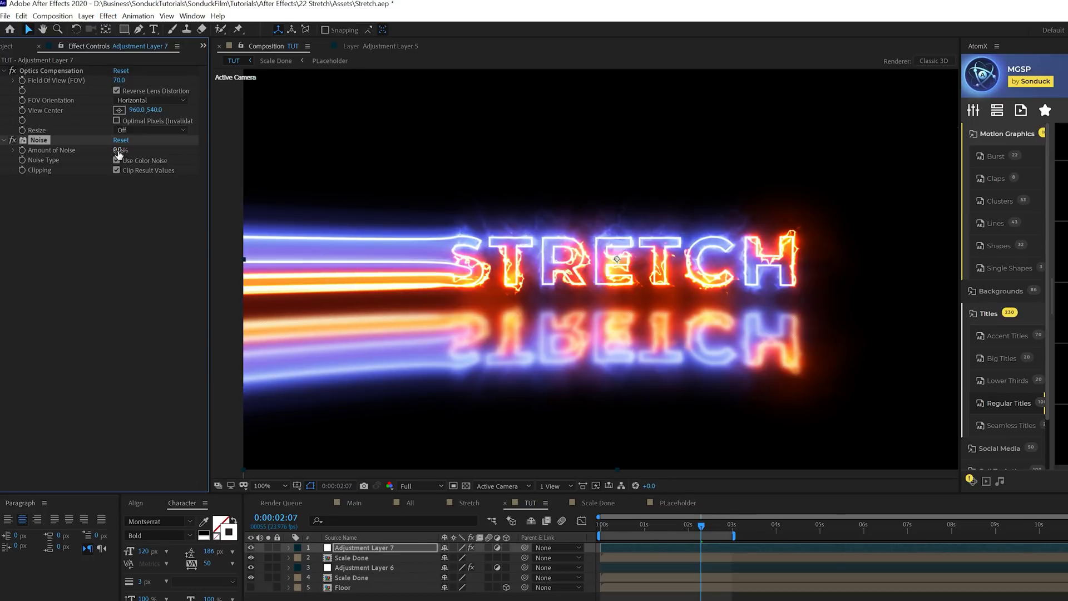
left_click(119, 150)
type("16")
key("Return")
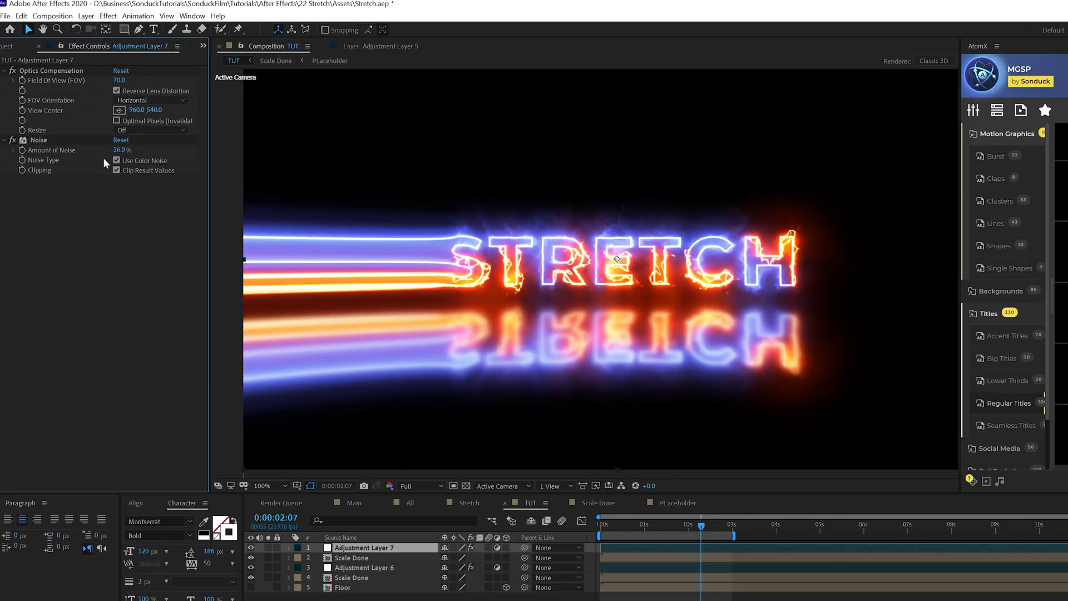
left_click(116, 160)
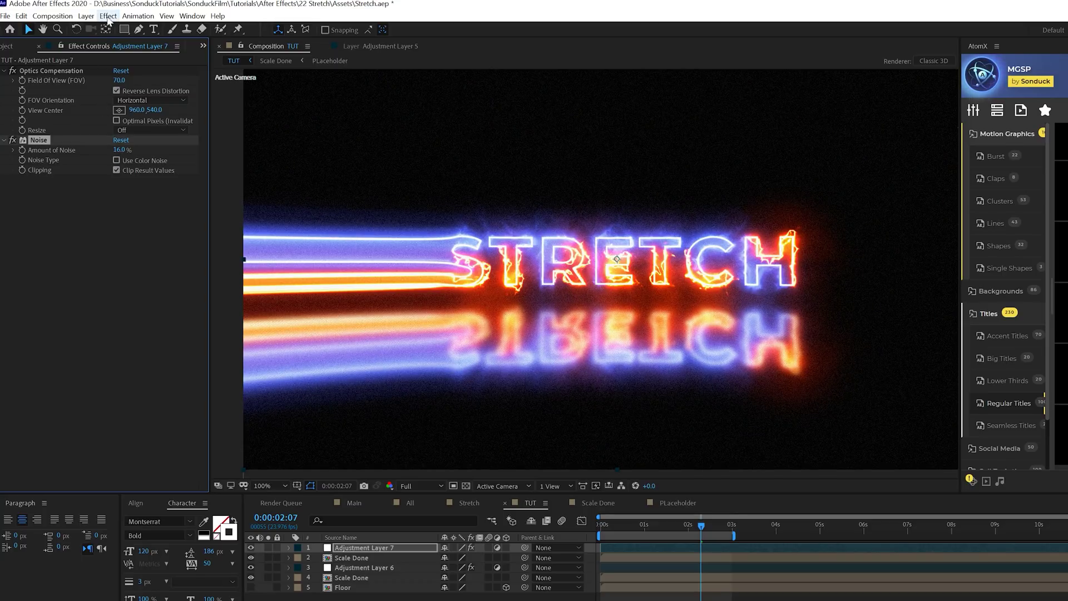
Apply CC Lens with size 120 and preview the warped animation.
left_click(108, 16)
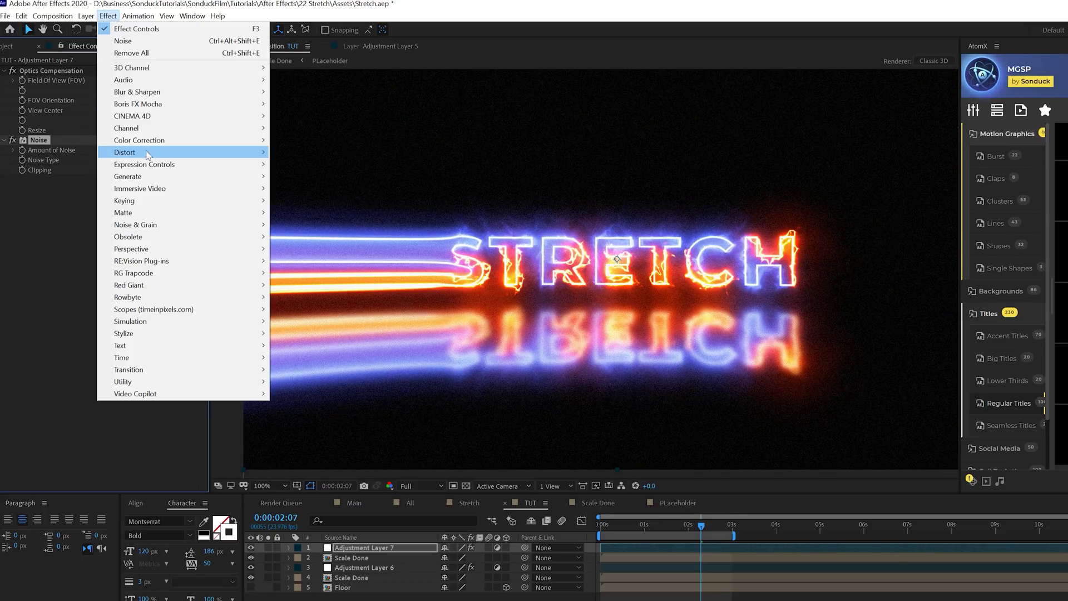
mouse_move(151, 152)
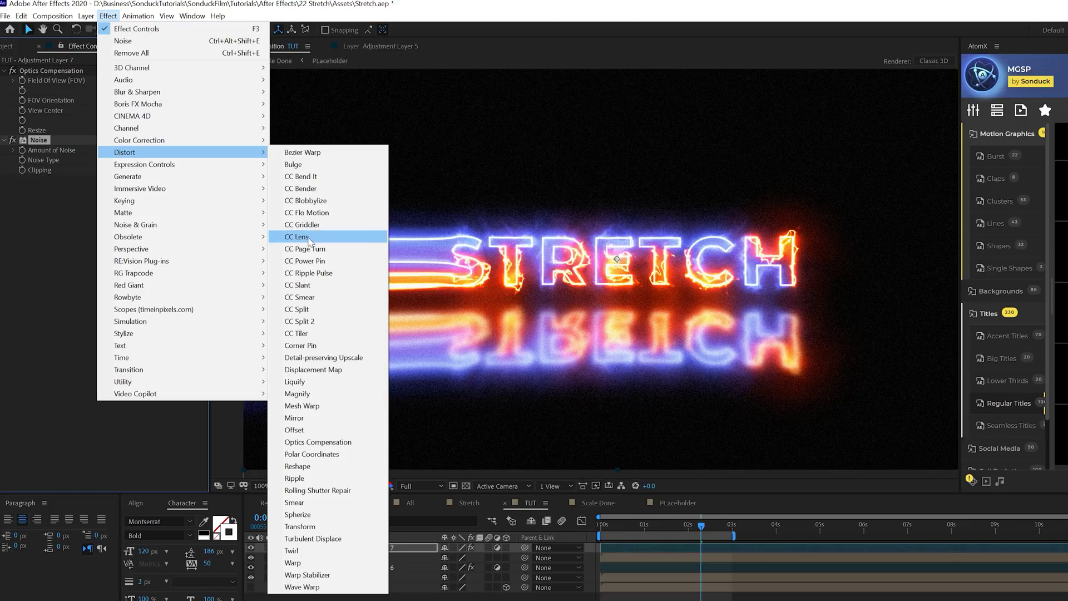
left_click(328, 237)
left_click(118, 198)
type("12")
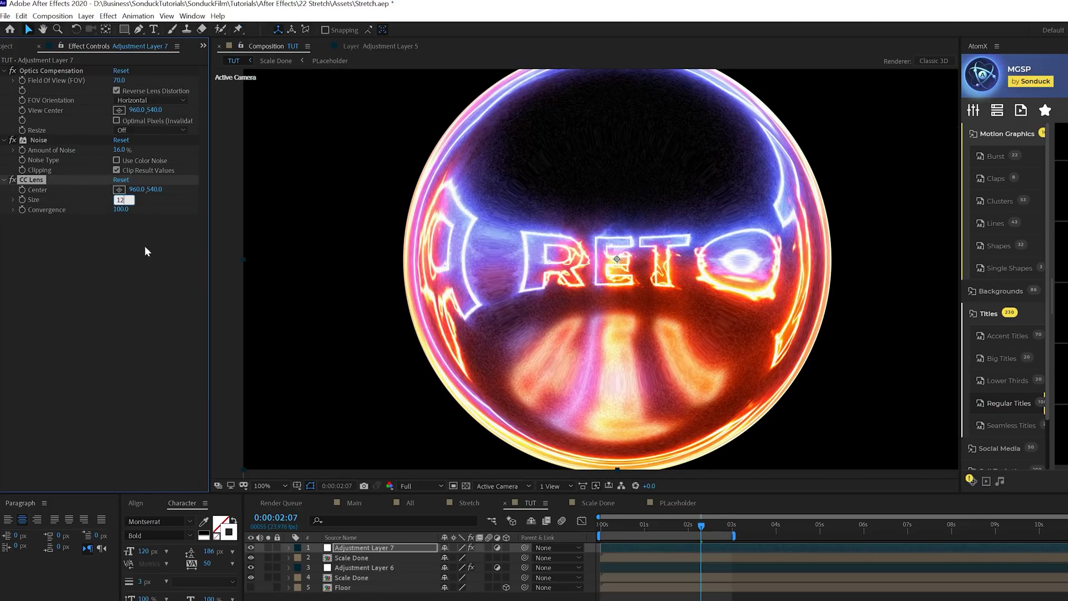
type("0")
key("Return")
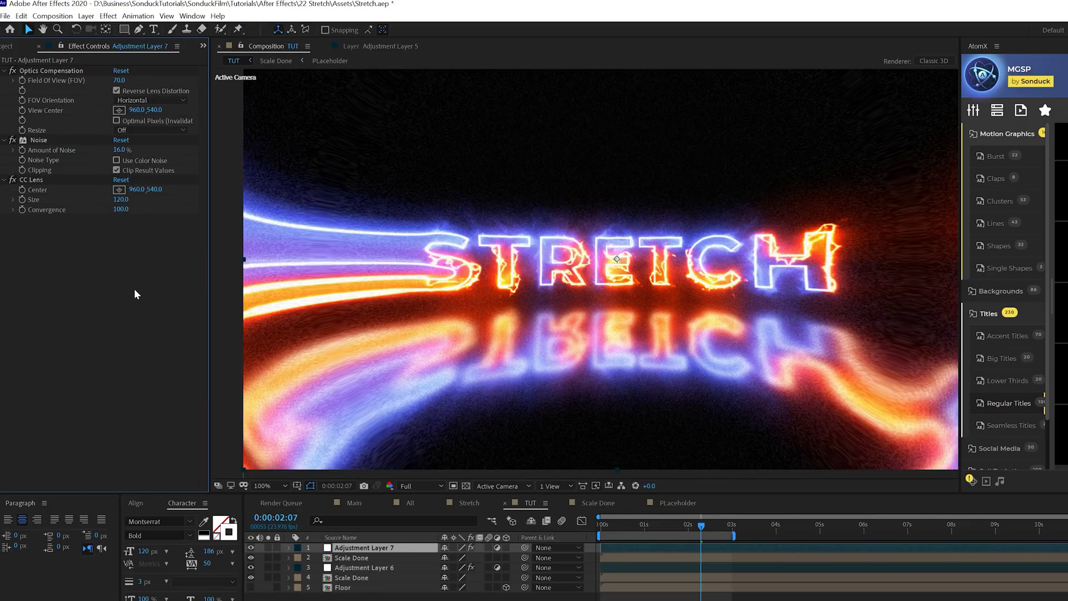
left_click(751, 527)
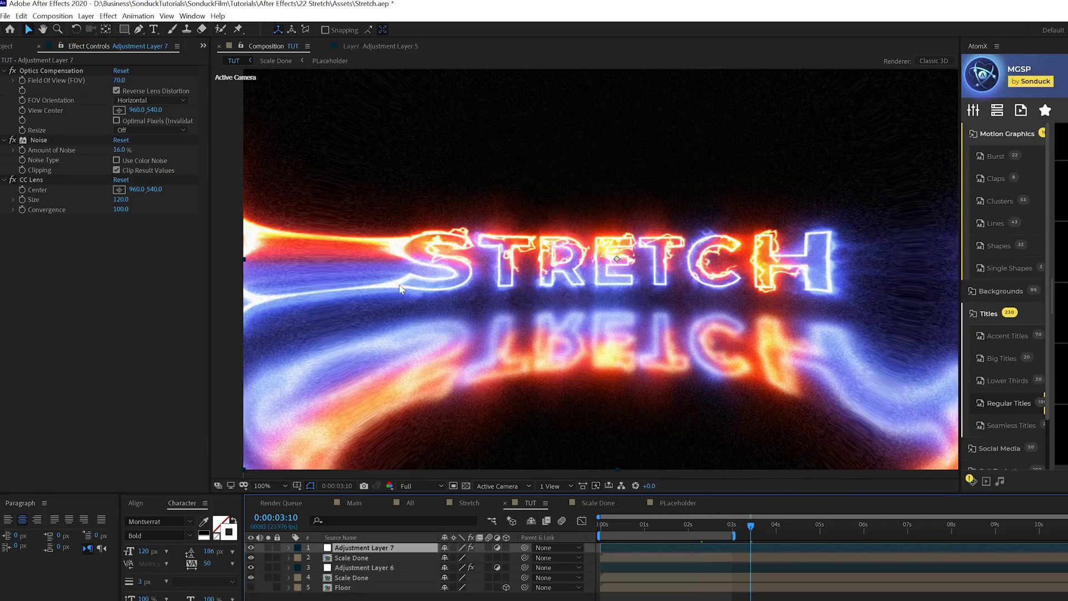
key("space")
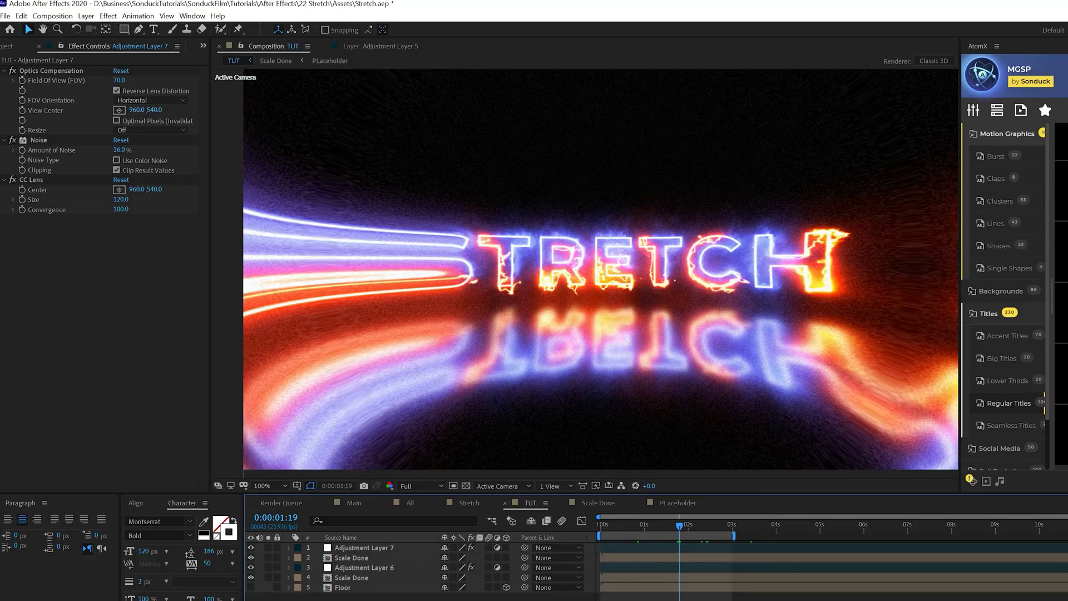
key("ctrl+alt+y")
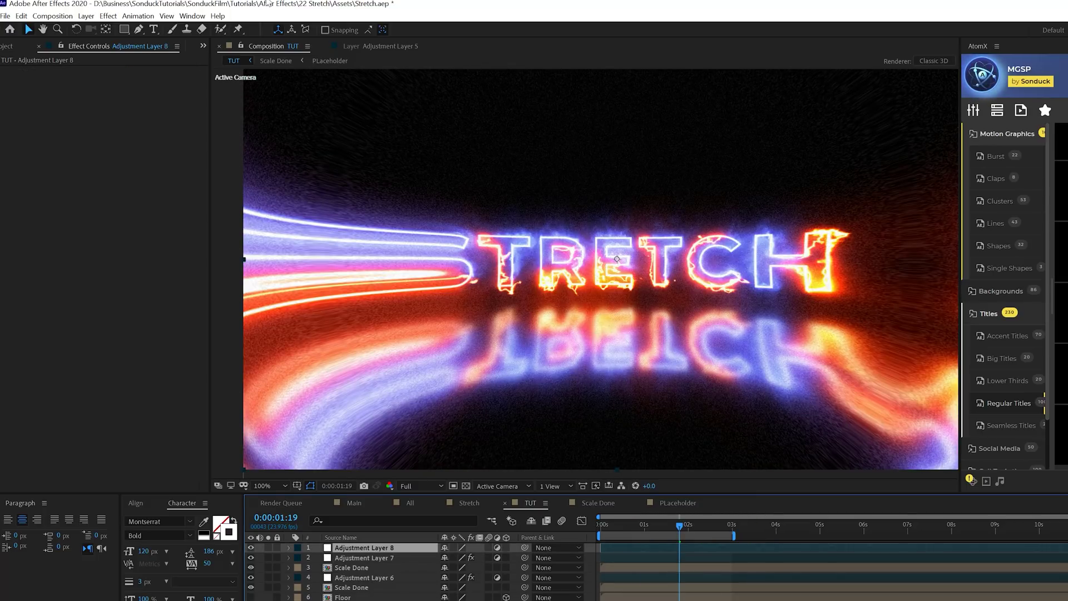
Apply Motion Tile to Adjustment Layer 8 with output 350/260, a wiggle(.5,60) Tile Center and Mirror Edges.
left_click(108, 16)
mouse_move(158, 332)
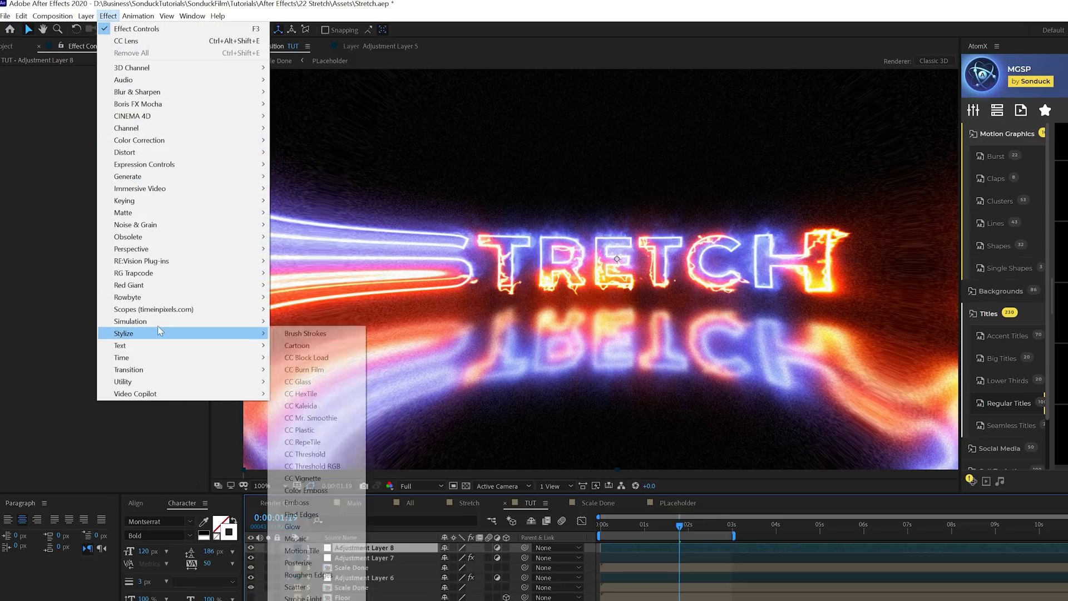
left_click(302, 550)
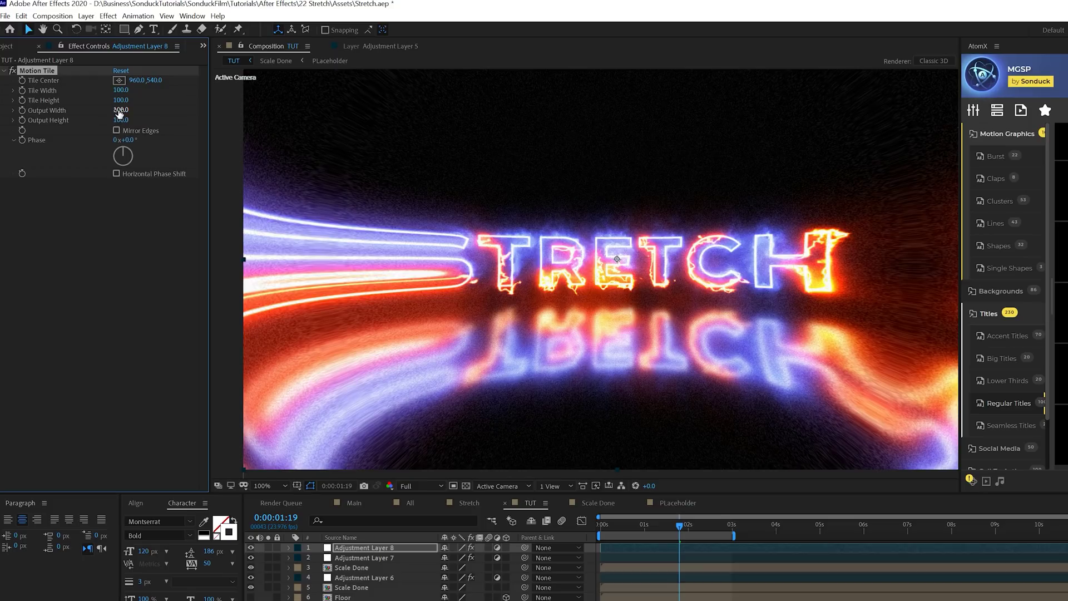
mouse_move(118, 110)
left_mouse_down()
mouse_move(136, 111)
mouse_move(124, 121)
mouse_move(134, 121)
left_mouse_up()
left_click(22, 81, "alt")
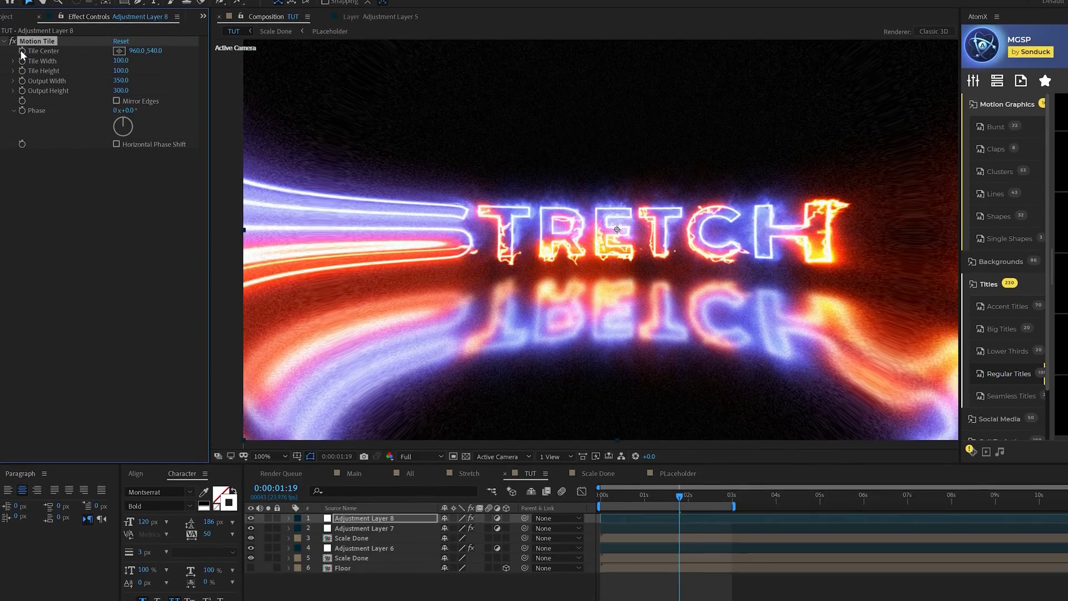
type("wiggle")
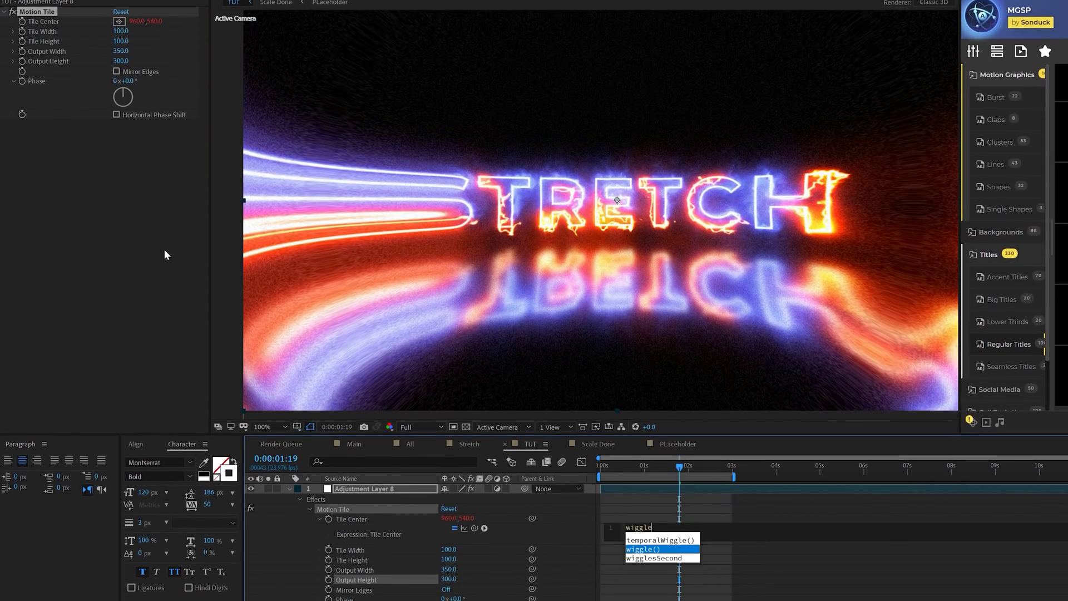
type("().5,")
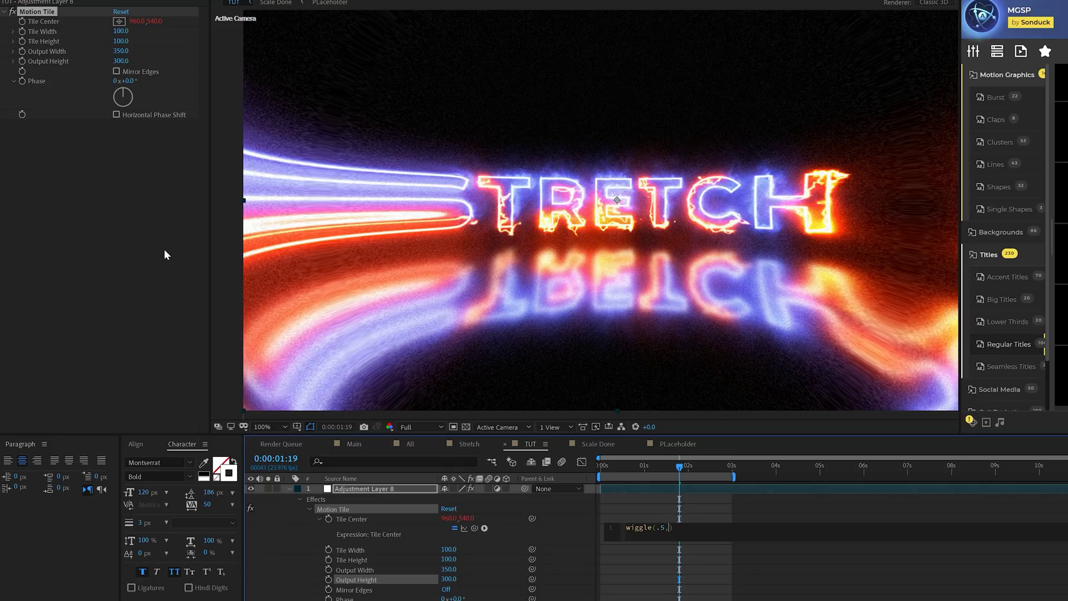
type("60")
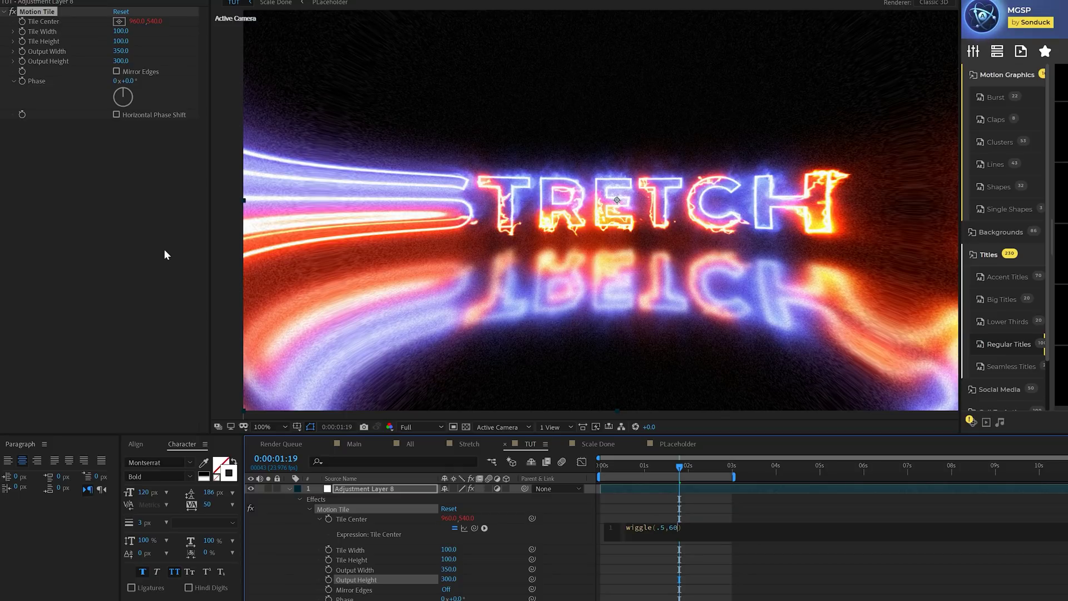
left_click(707, 552)
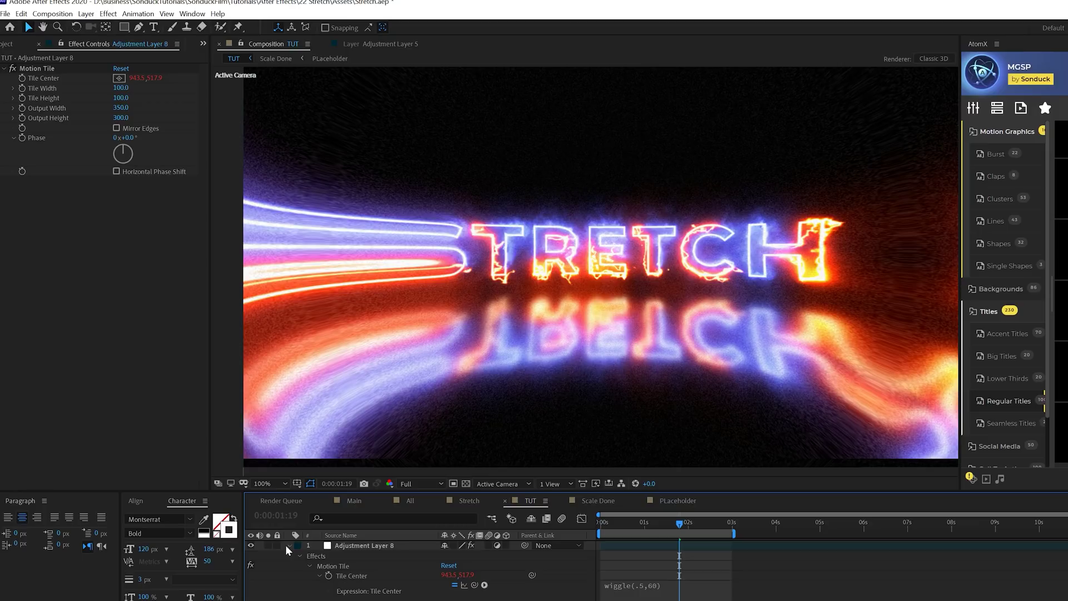
left_click(289, 489)
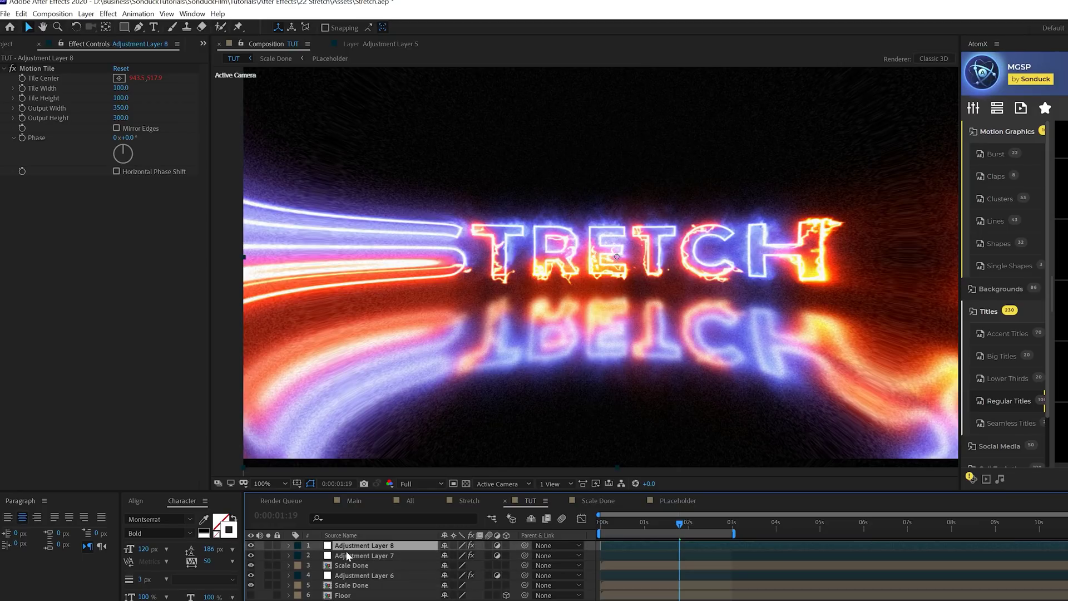
left_click(117, 128)
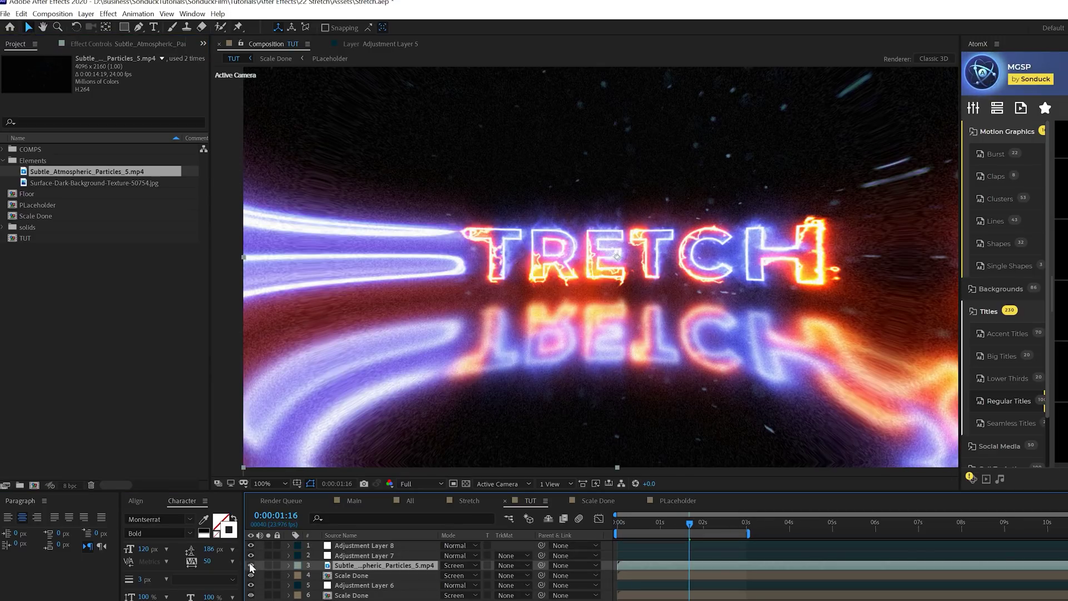
Compare the scene with and without the particles layer, then set the time to 0:00:02:17.
left_click(251, 564)
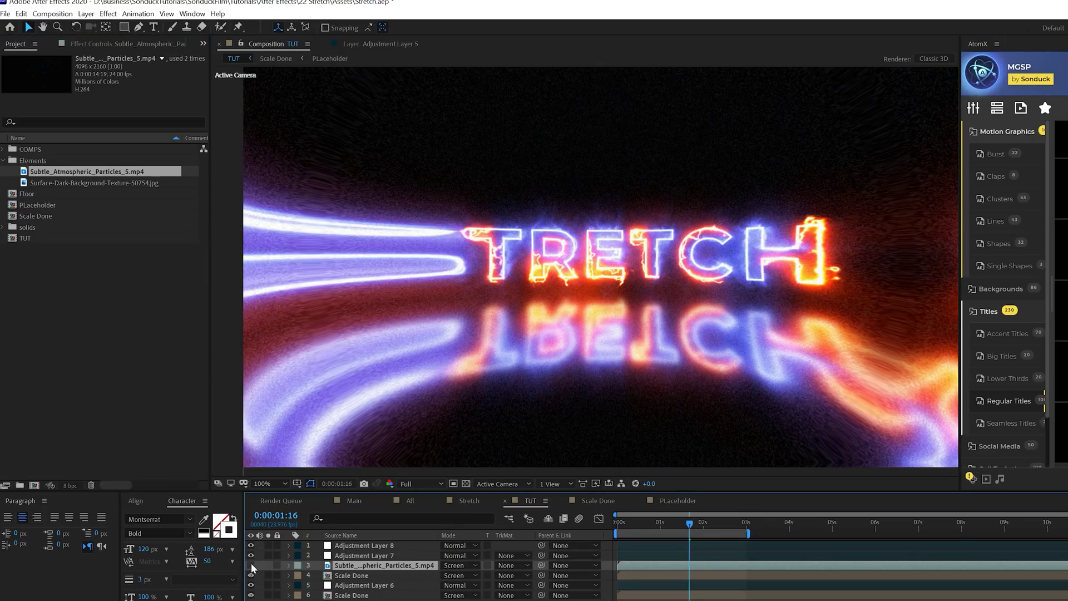
left_click(250, 564)
left_click(250, 564)
left_click(251, 565)
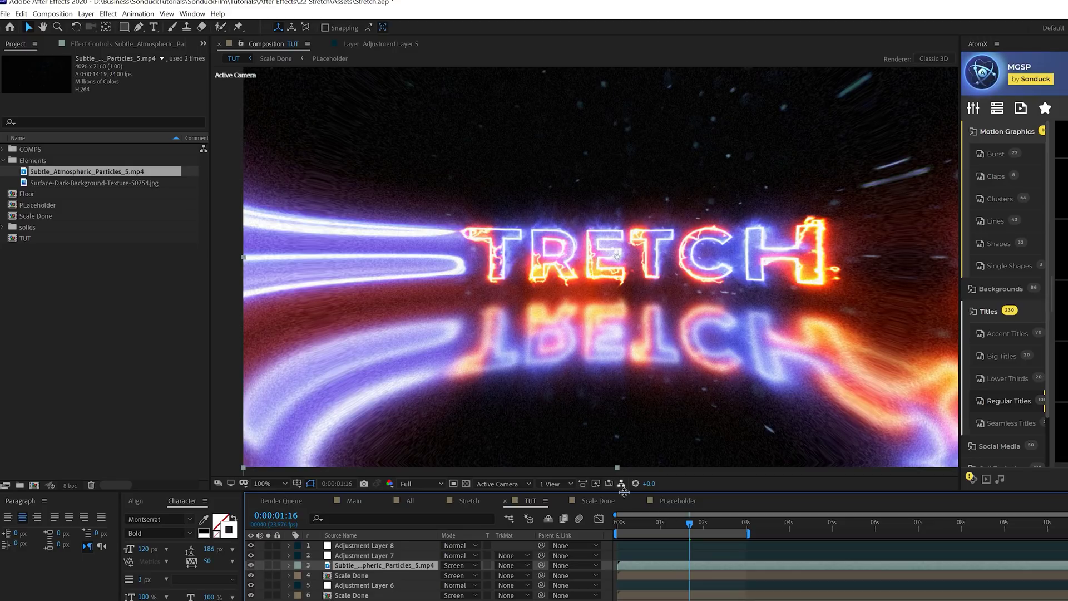
left_click(713, 526)
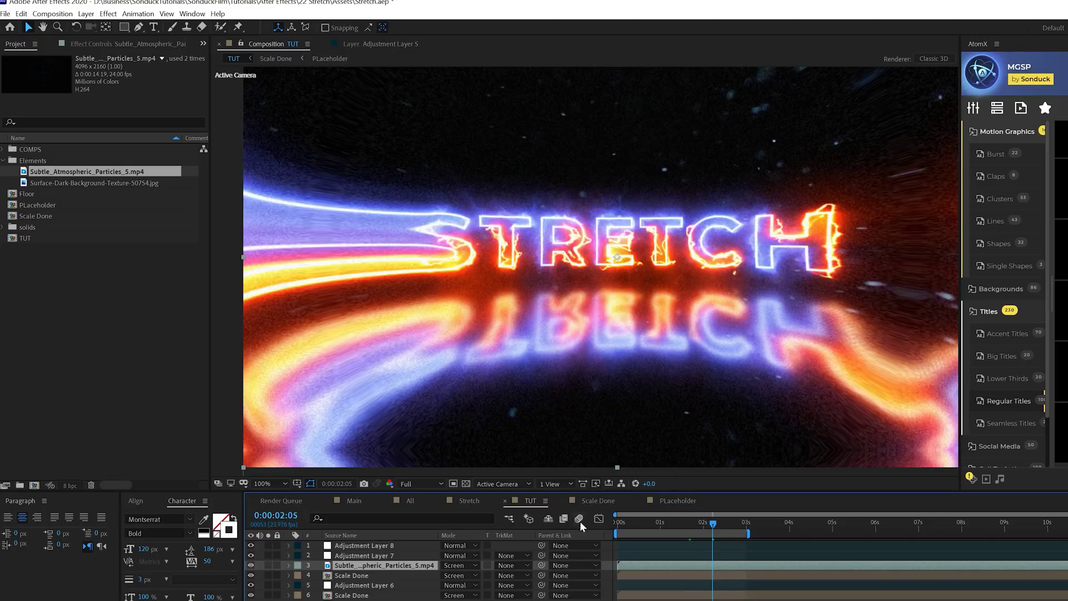
left_click(733, 526)
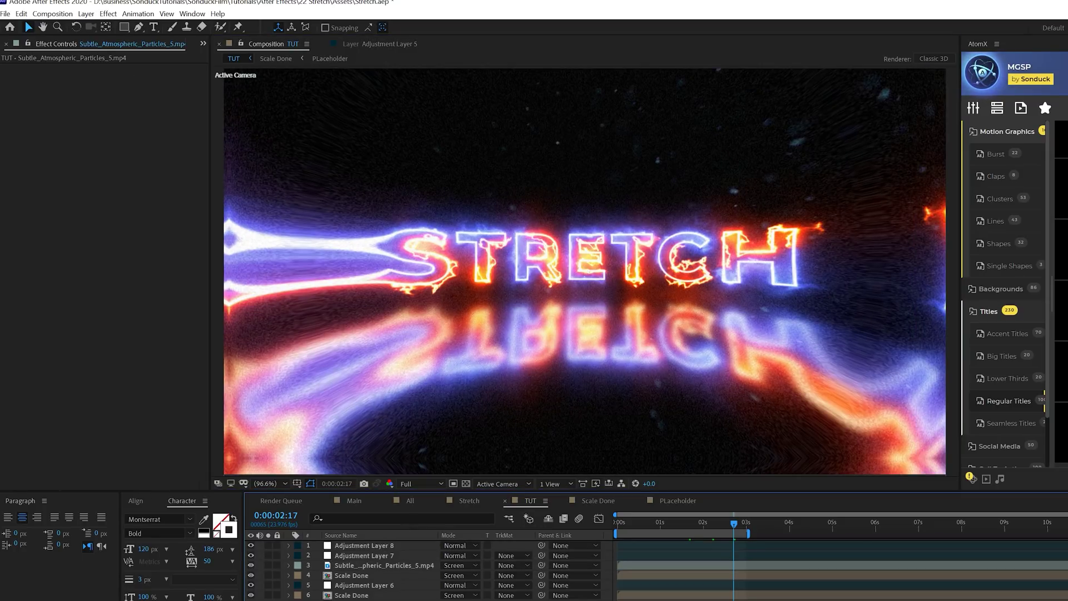
Add Adjustment Layer 9 with Noise HLS set to Grain at 12% lightness.
key("ctrl+alt+y")
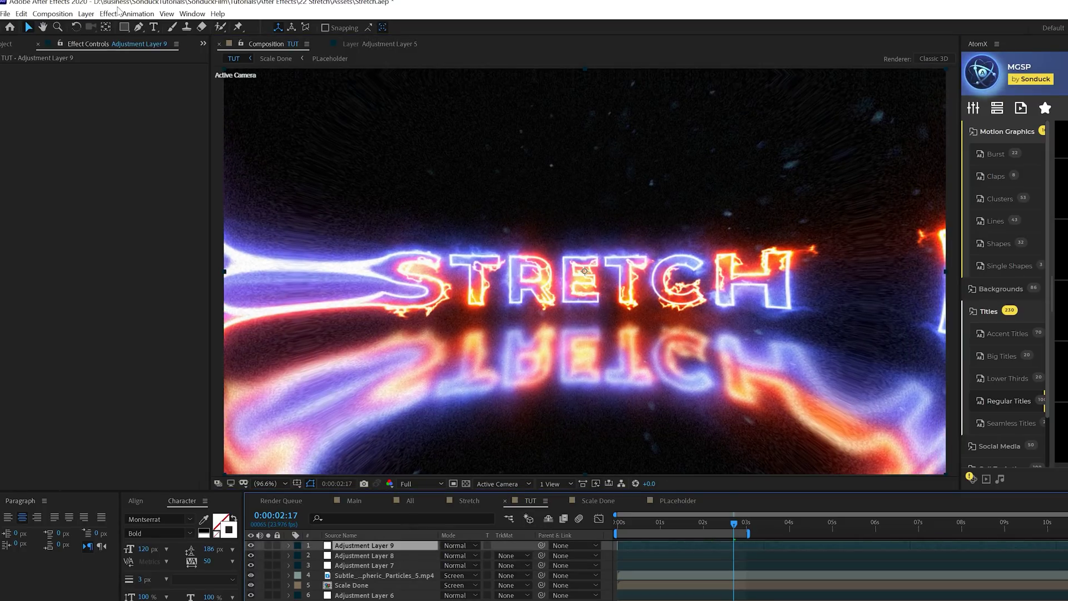
left_click(110, 13)
mouse_move(251, 239)
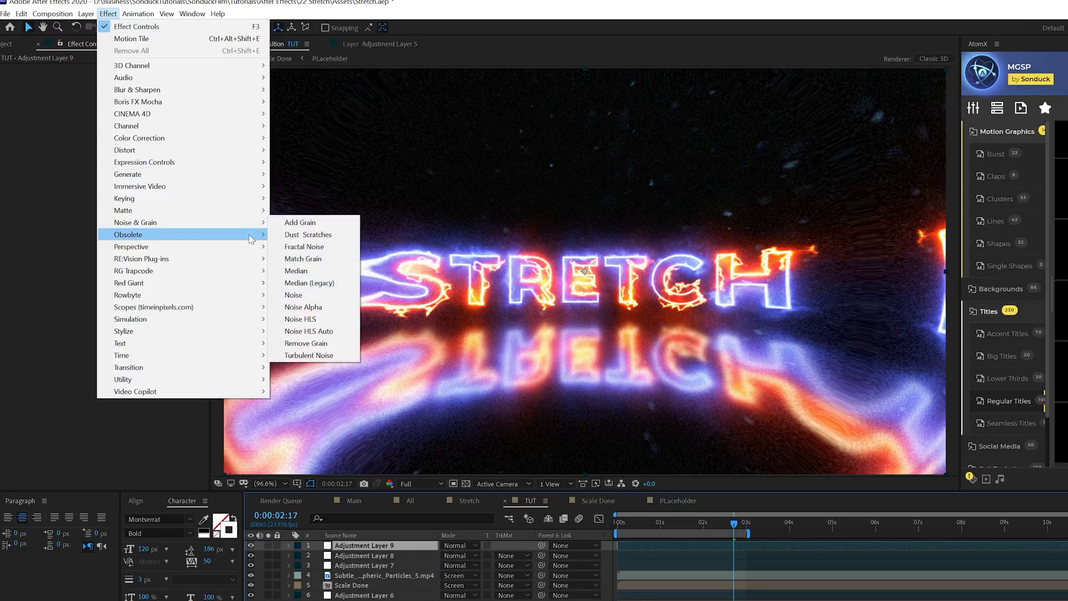
left_click(299, 321)
left_click(149, 77)
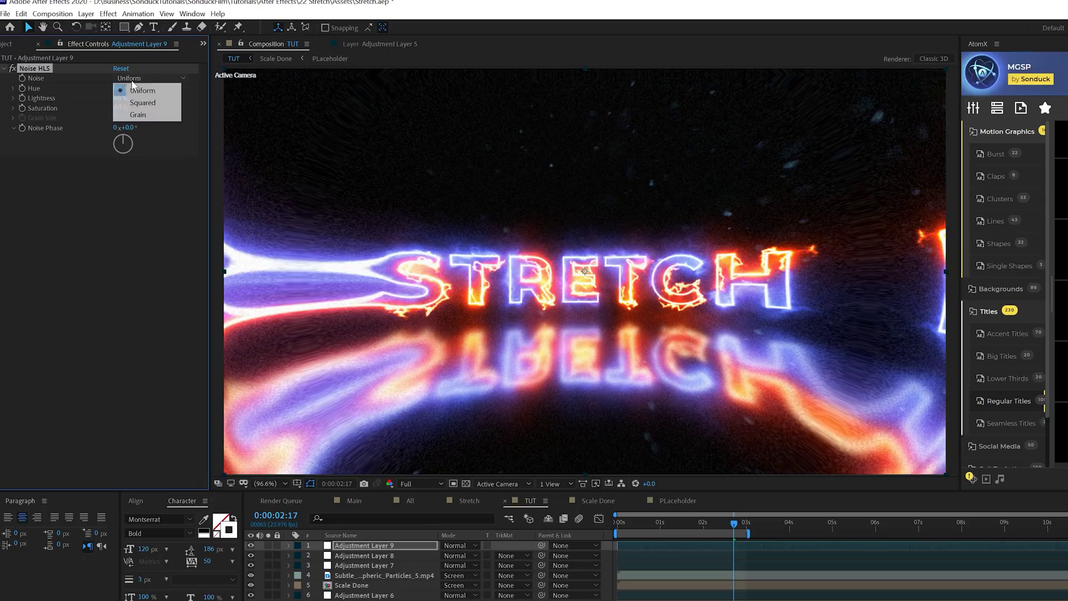
left_click(139, 114)
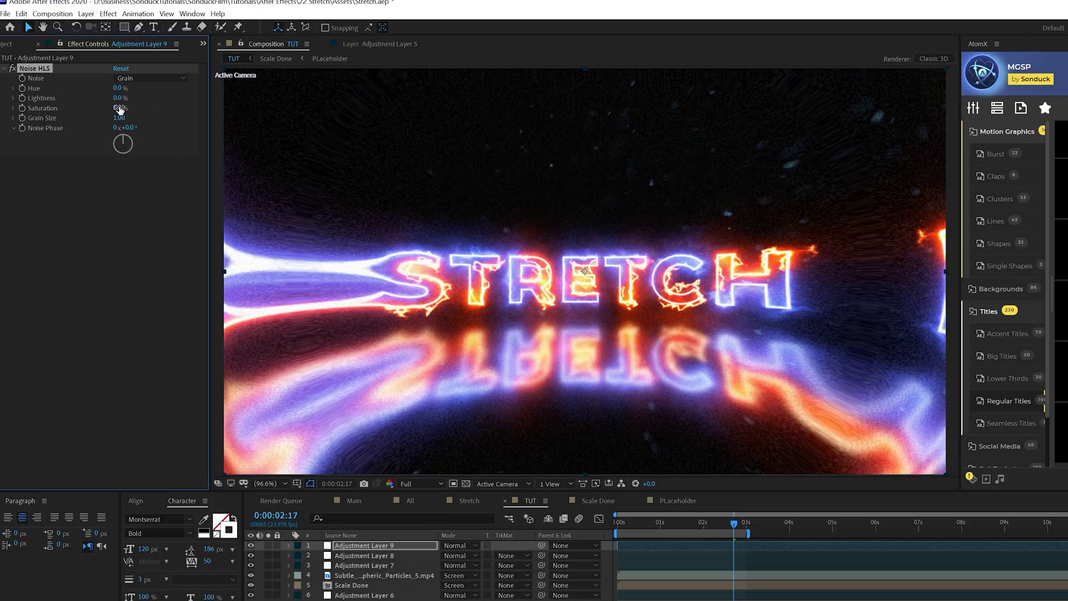
left_click(118, 98)
type("12")
key("Return")
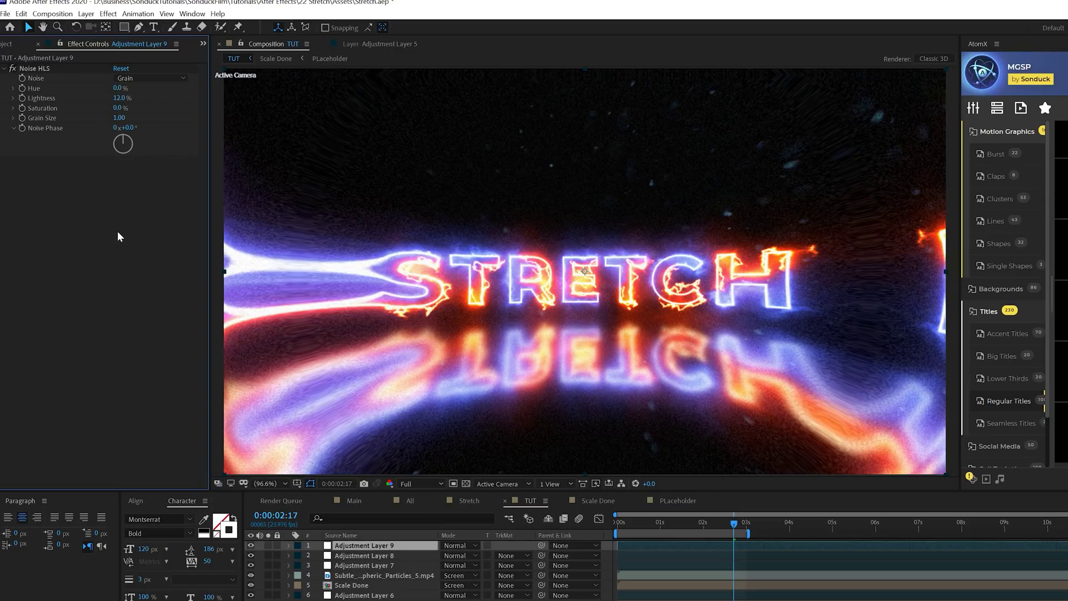
left_click(108, 13)
Add a Curves effect below Noise HLS and reshape the curve with two adjusted points.
mouse_move(147, 142)
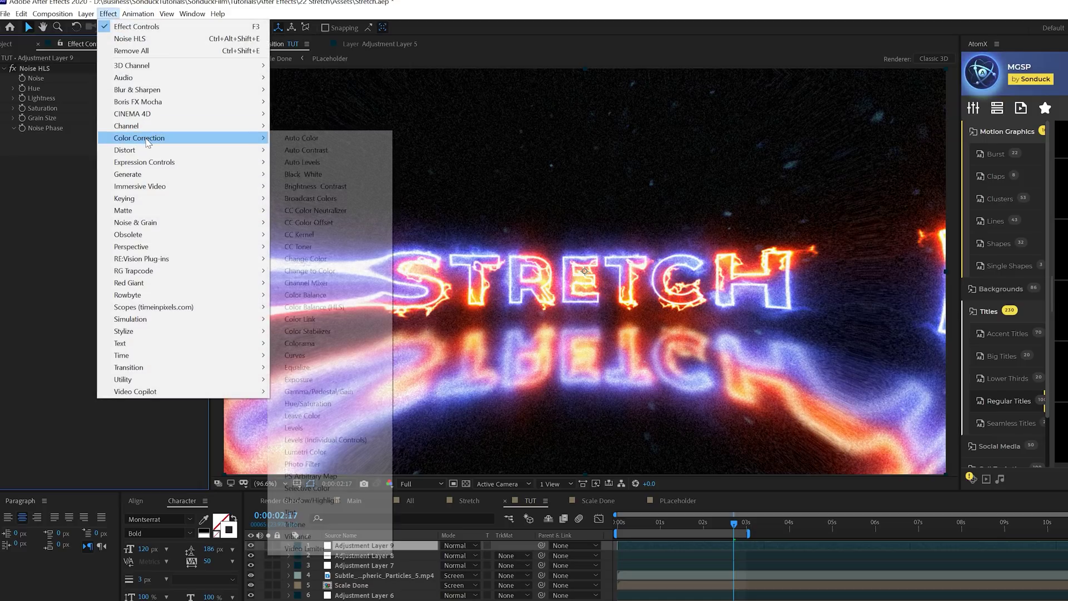
left_click(300, 355)
left_click_drag(62, 314, 66, 322)
left_click_drag(115, 268, 118, 257)
left_click(147, 170)
left_click(138, 219)
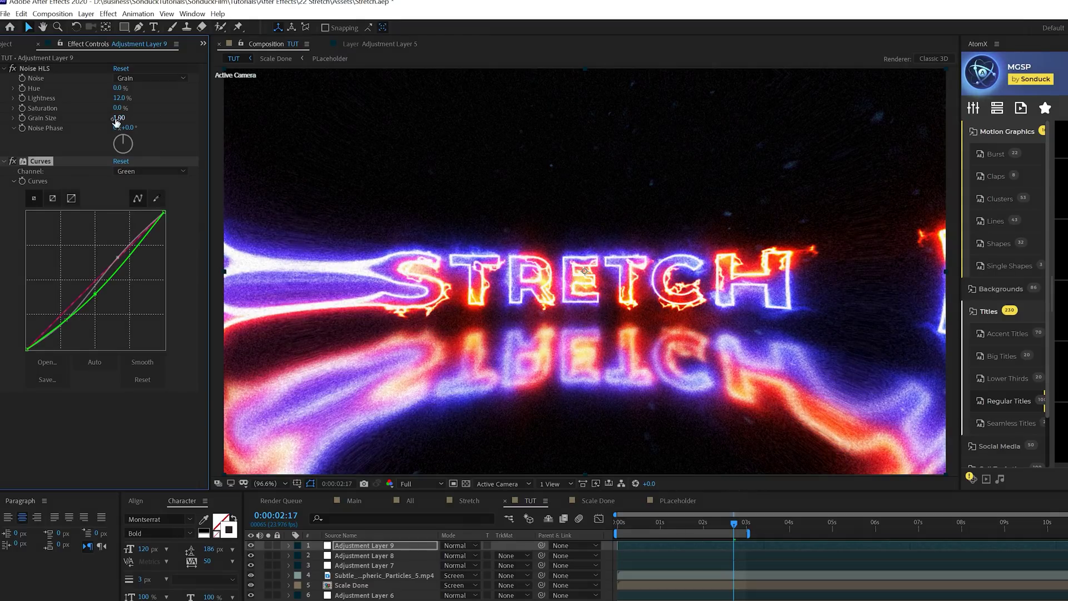
Add Hue/Saturation and lower Master Saturation to -12.
left_click(109, 14)
mouse_move(141, 140)
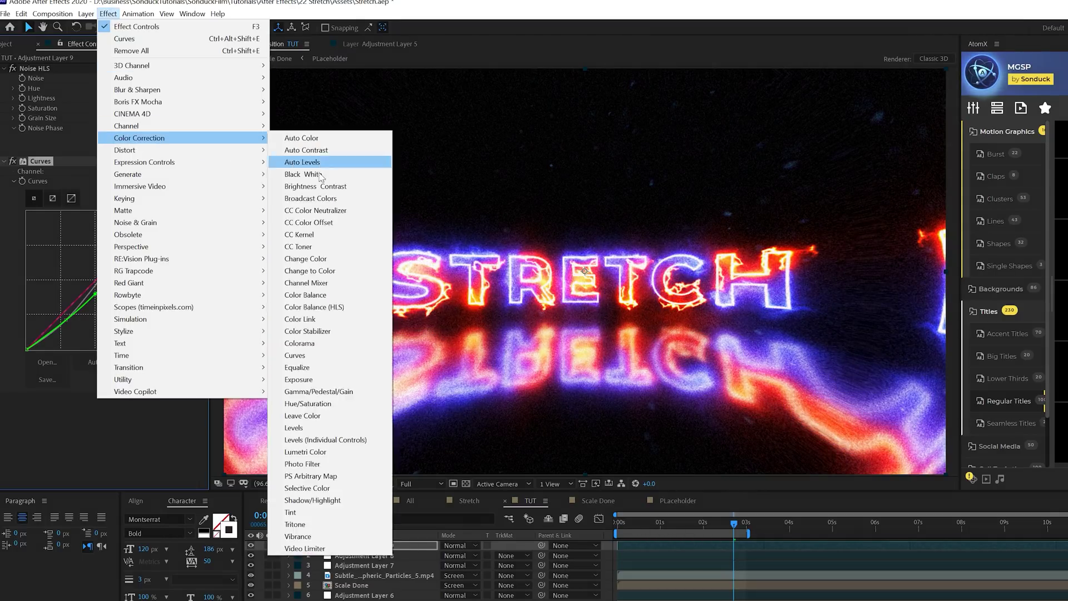
left_click(306, 403)
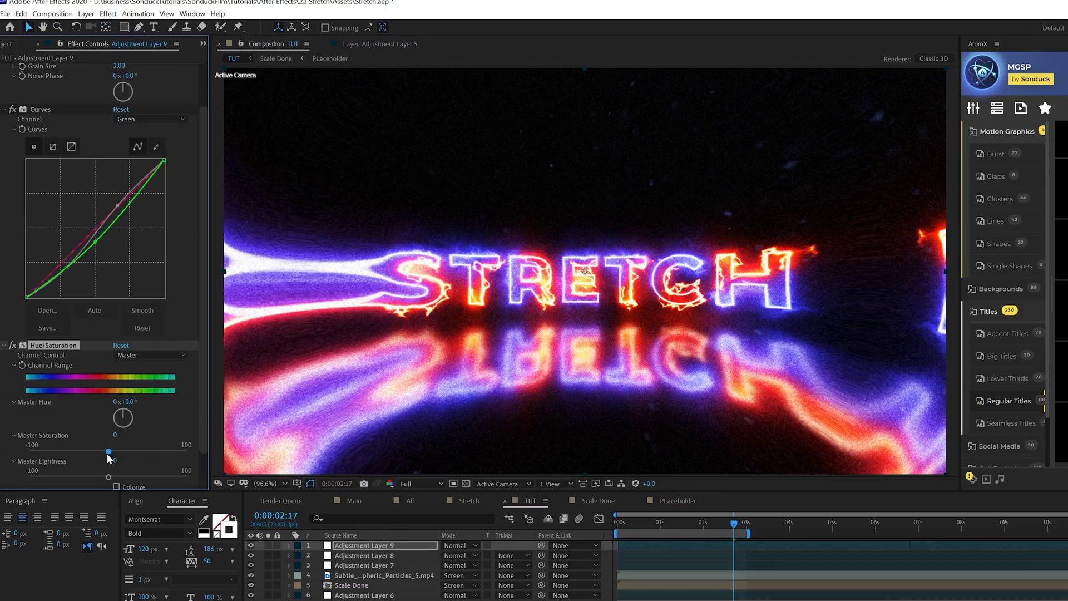
left_click_drag(108, 453, 99, 452)
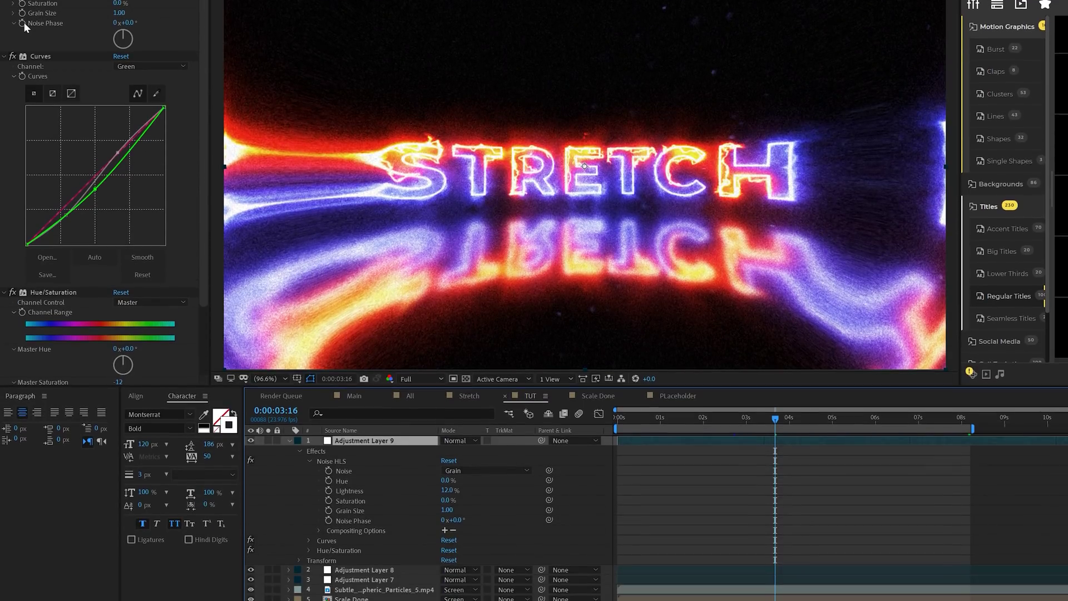
Give Noise HLS's Noise Phase the expression time*200 so the grain animates every frame.
left_click(22, 23, "alt")
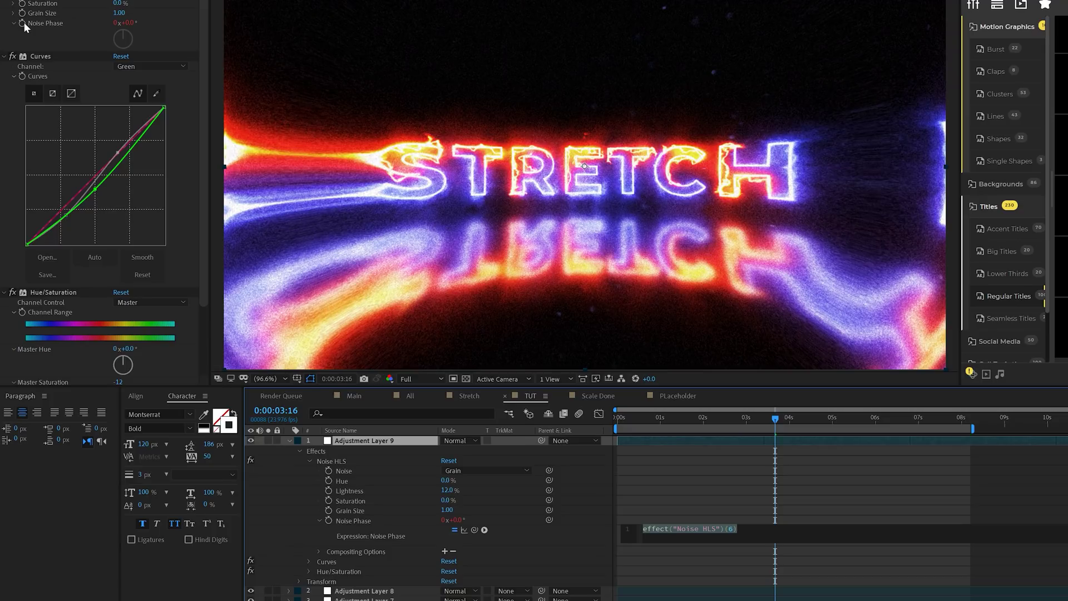
type("time*200")
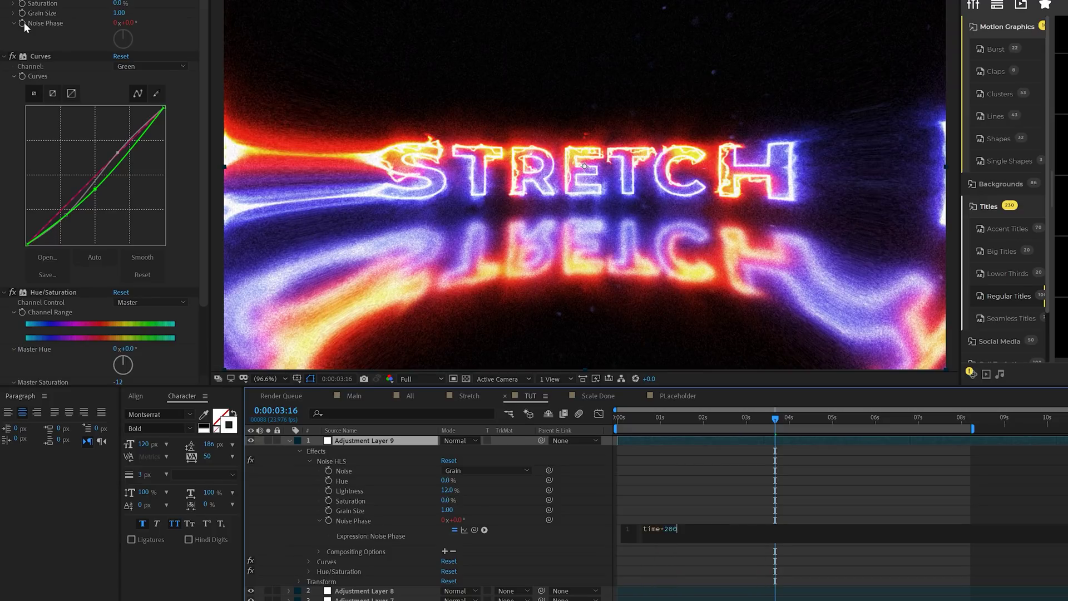
left_click(715, 489)
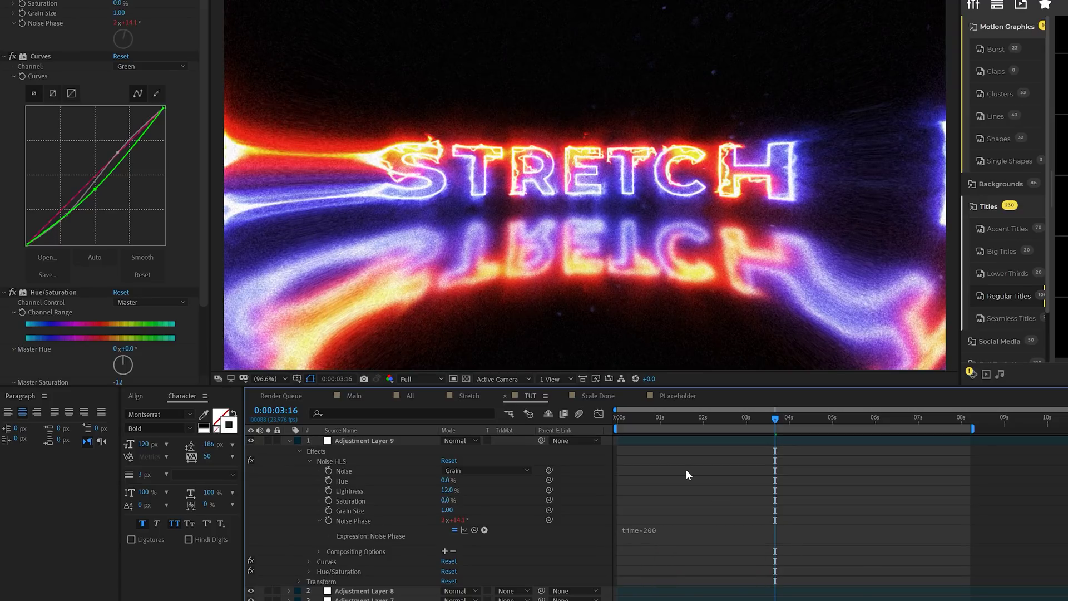